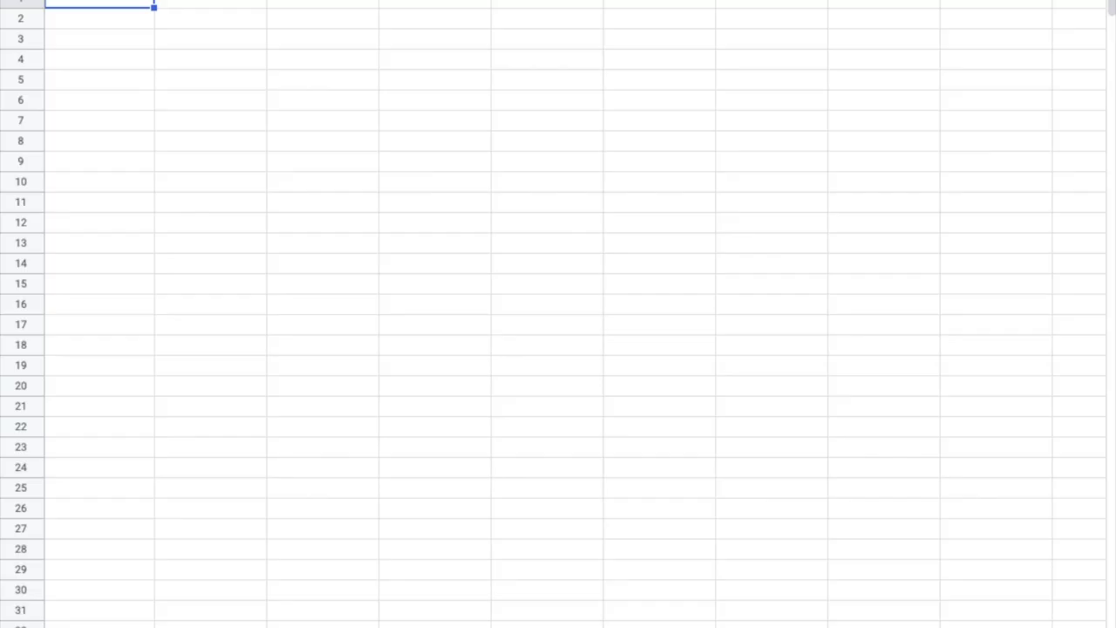
Insert a new drawing in the sheet and search Google images for "clipart car"
key(ctrl+alt+i)
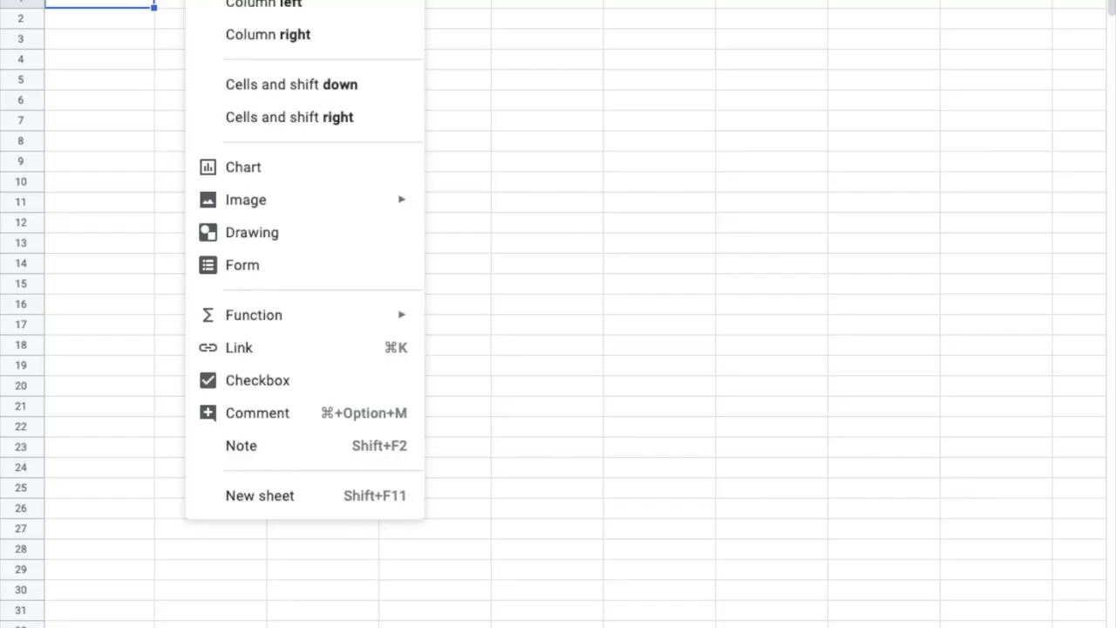
click(247, 237)
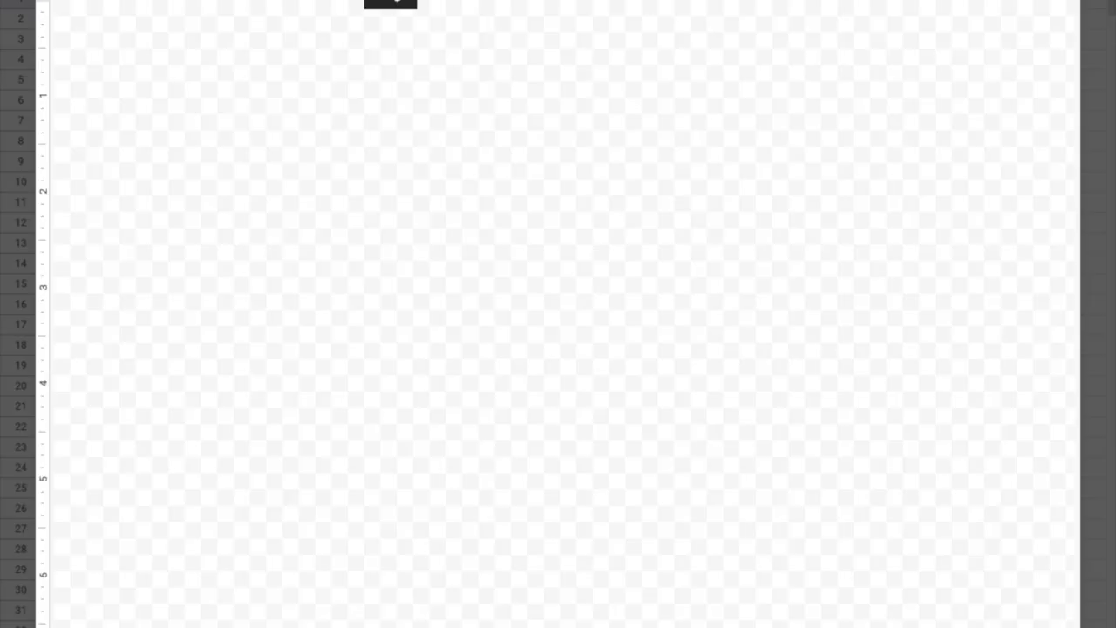
click(391, 0)
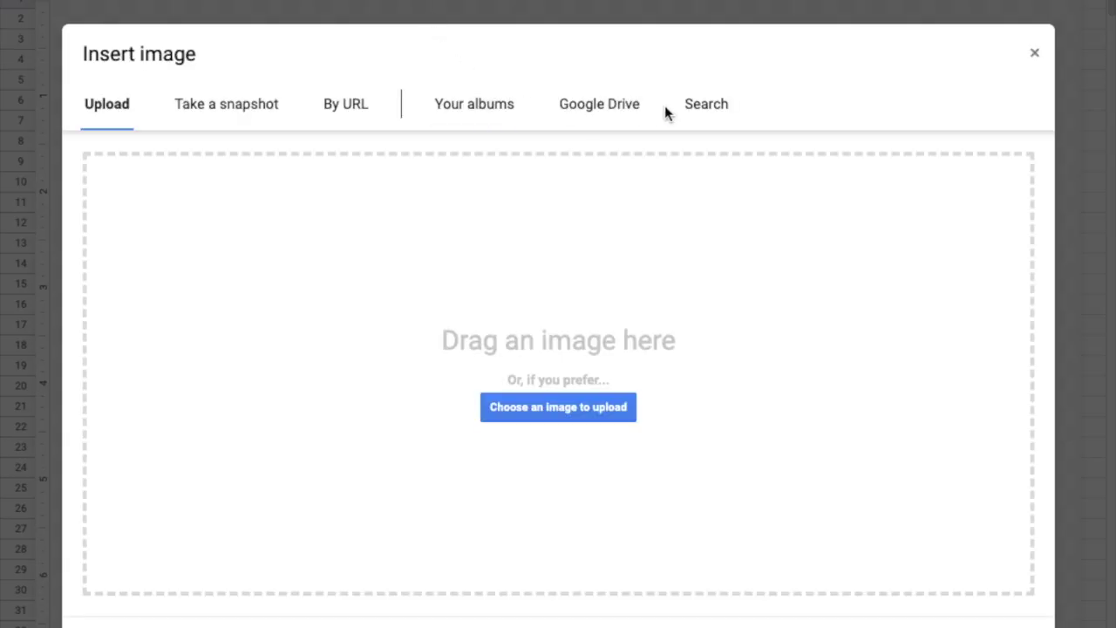
click(695, 109)
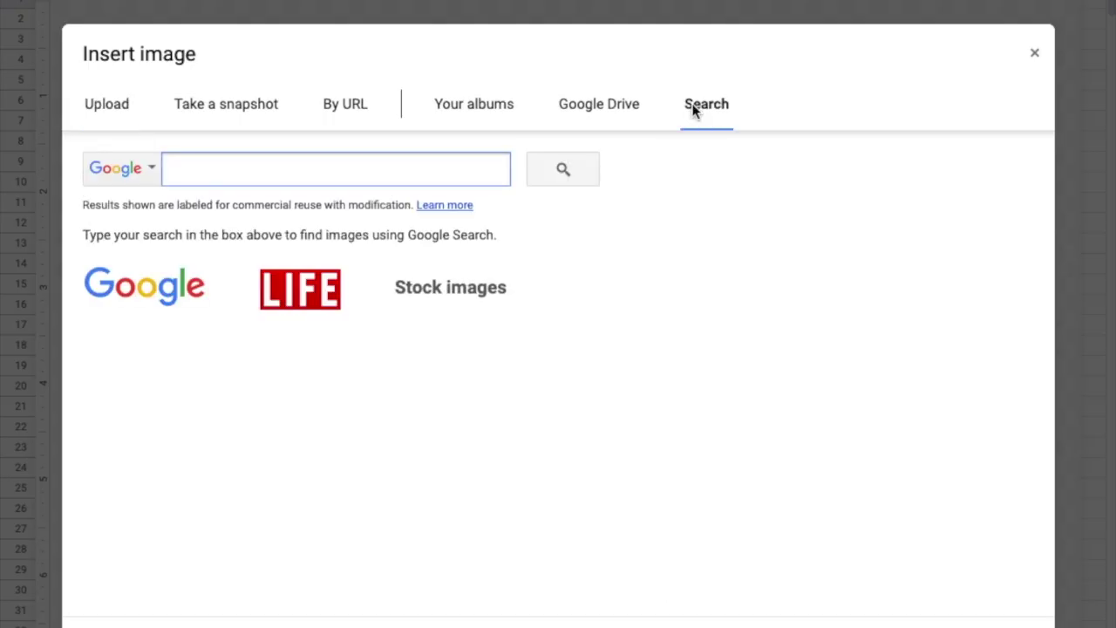
text(clipart)
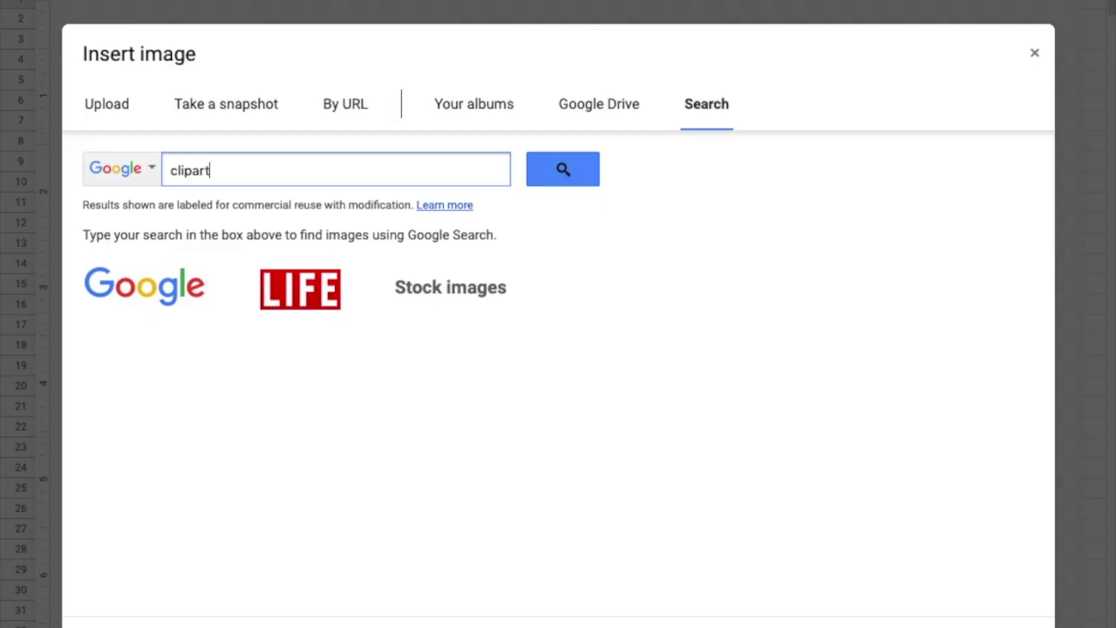
text( car)
click(562, 175)
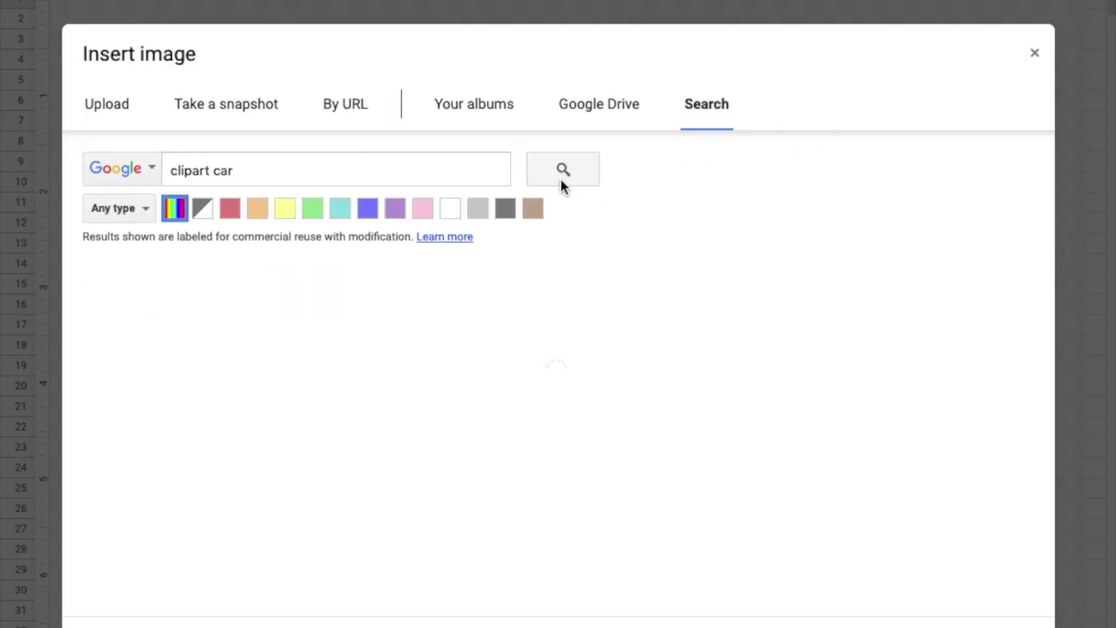
Insert the light green hatchback image and shrink it to a small picture near the drawing's upper-left corner
mouse_move(563, 305)
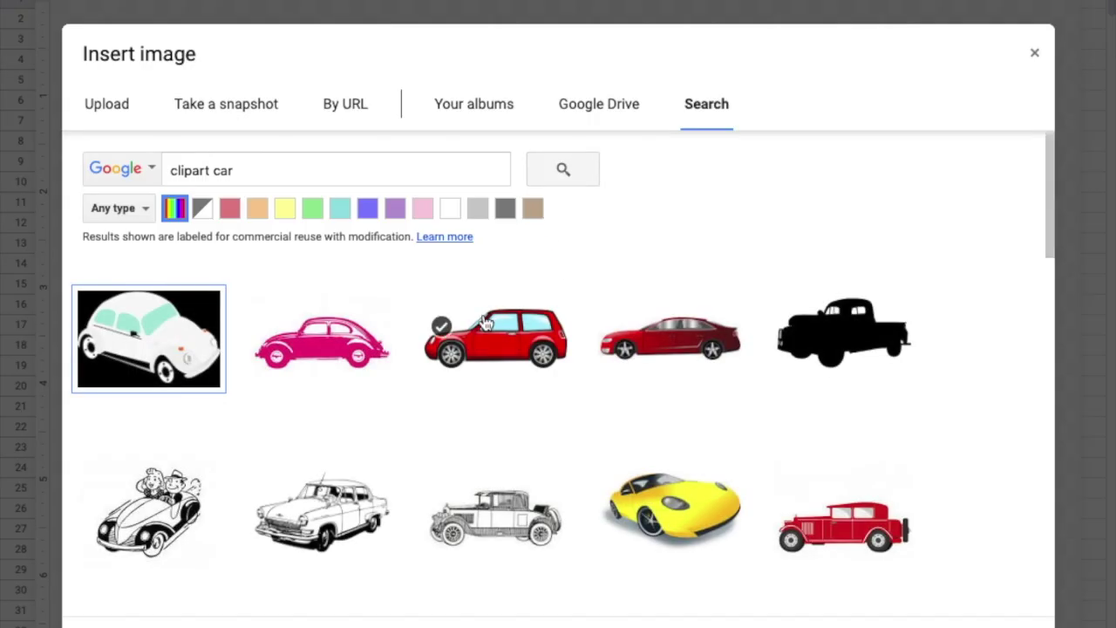
scroll(478, 324, down, 3)
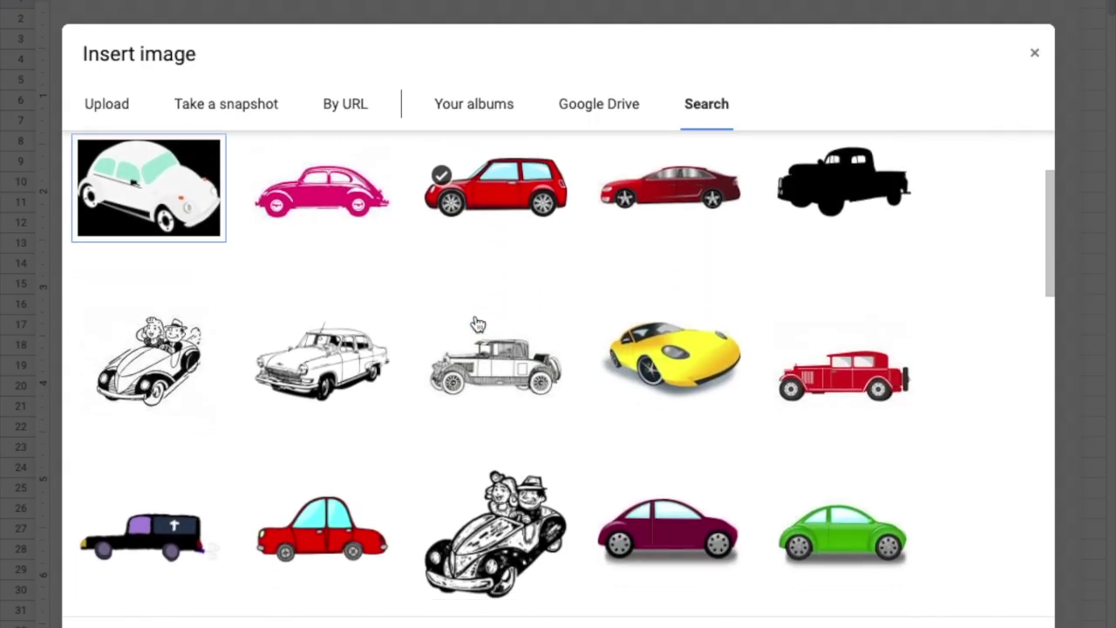
scroll(478, 325, down, 2)
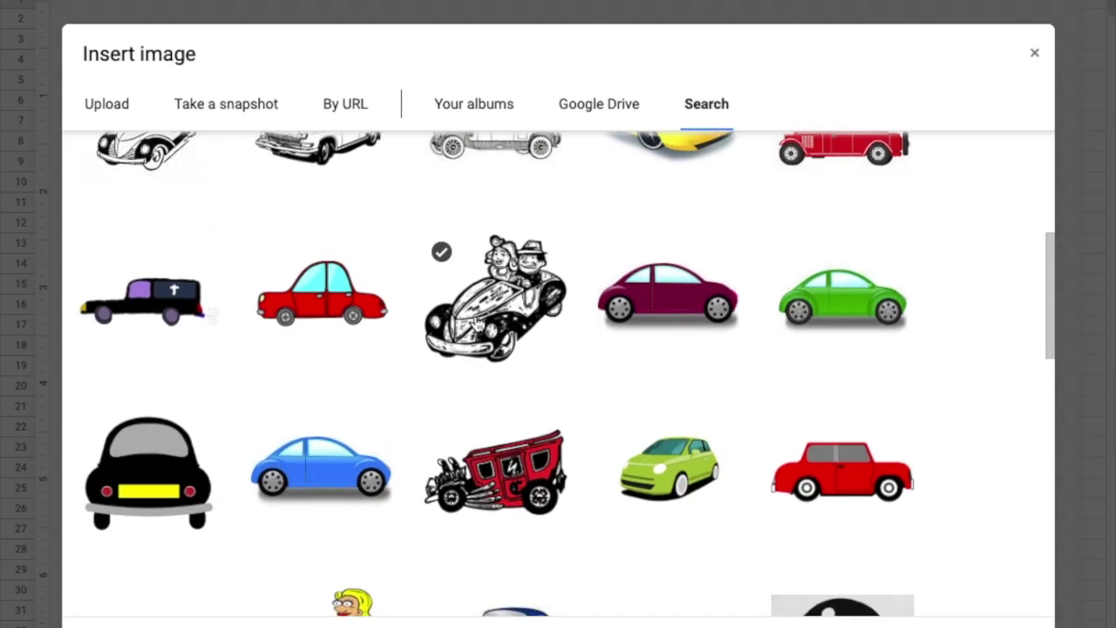
click(615, 436)
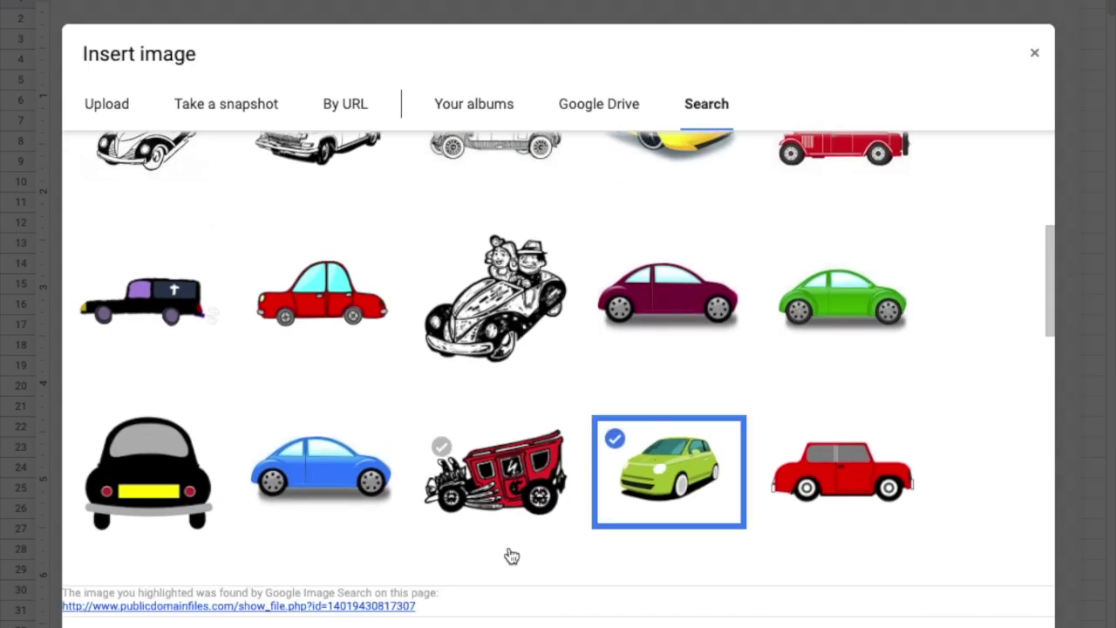
key(Return)
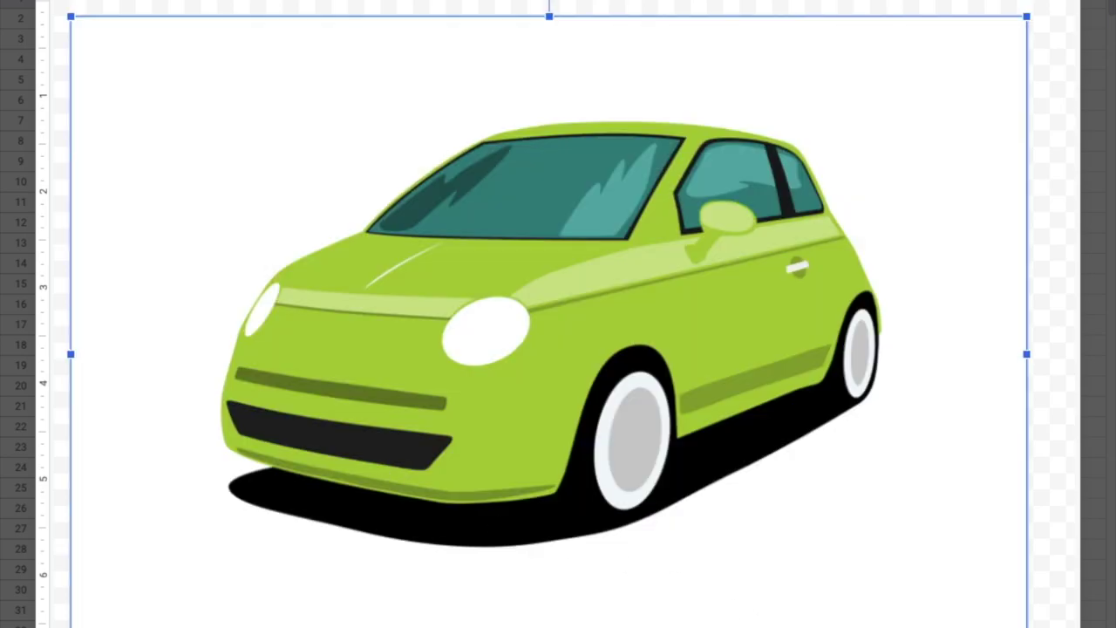
drag(1027, 627, 100, 80)
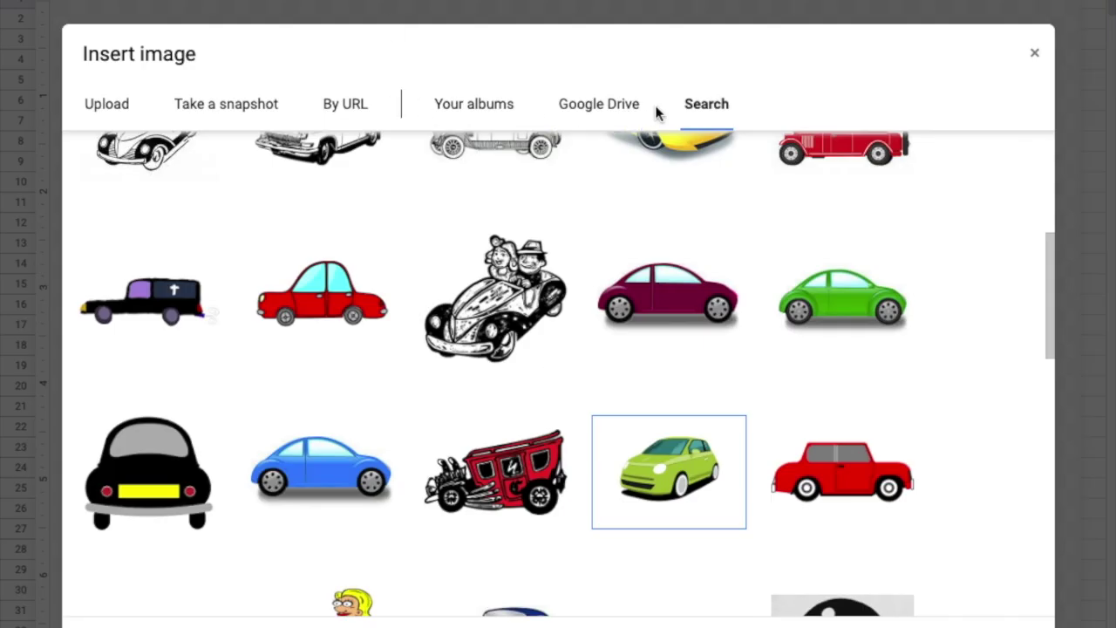
Search for another image to insert using "clipart walker"
click(705, 103)
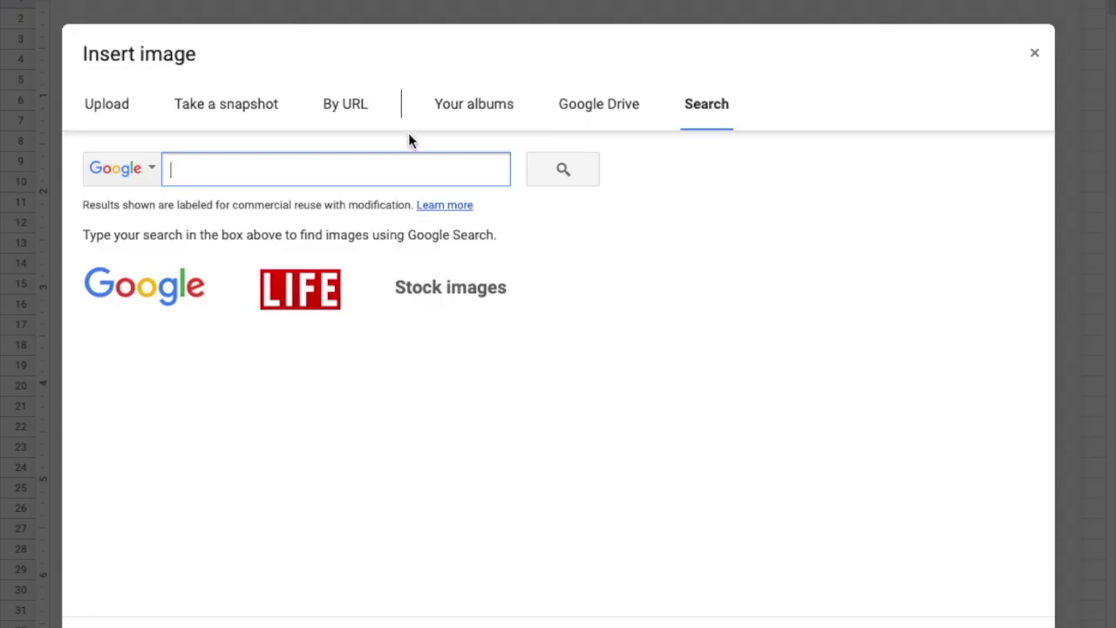
text(clipart walker)
key(Return)
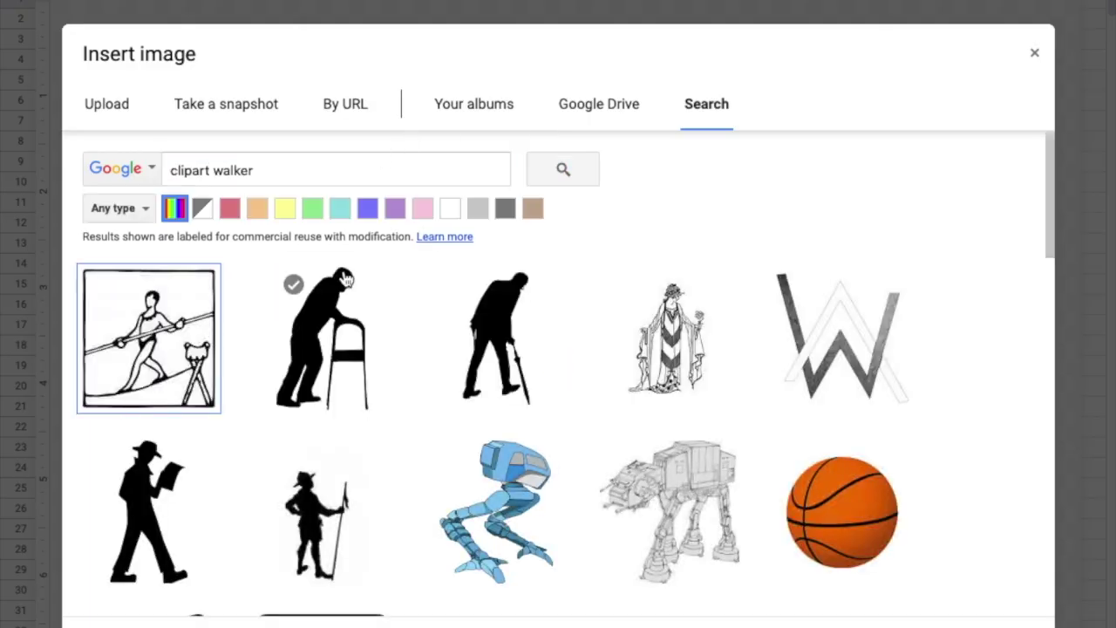
Insert the black silhouette of the walking man in a hat reading a paper and shrink it to a small figure
scroll(358, 316, down, 2)
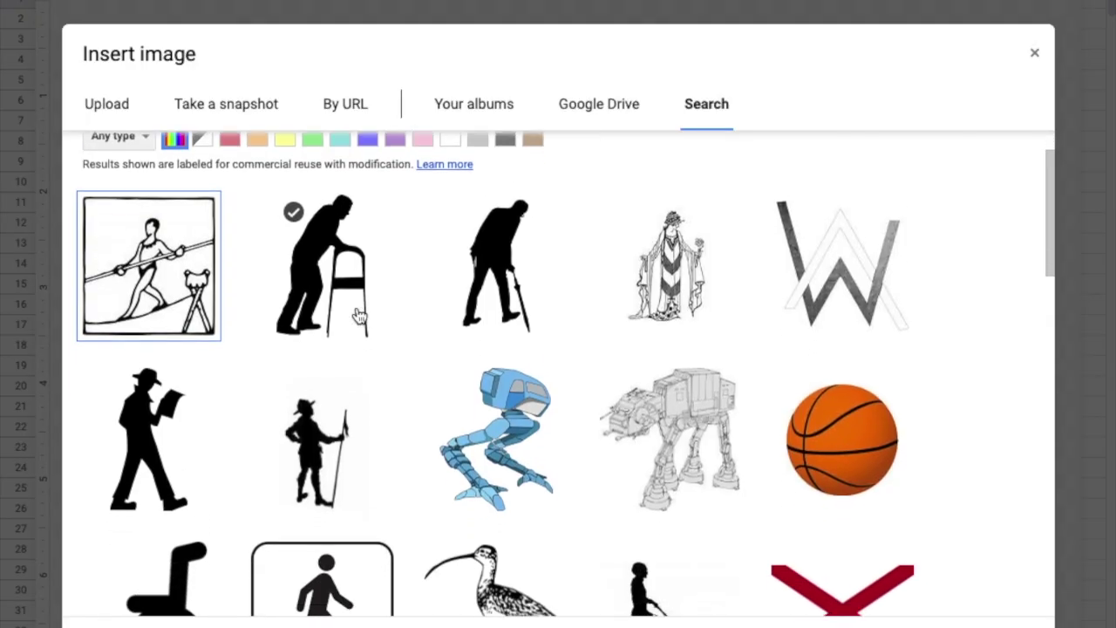
scroll(358, 316, down, 3)
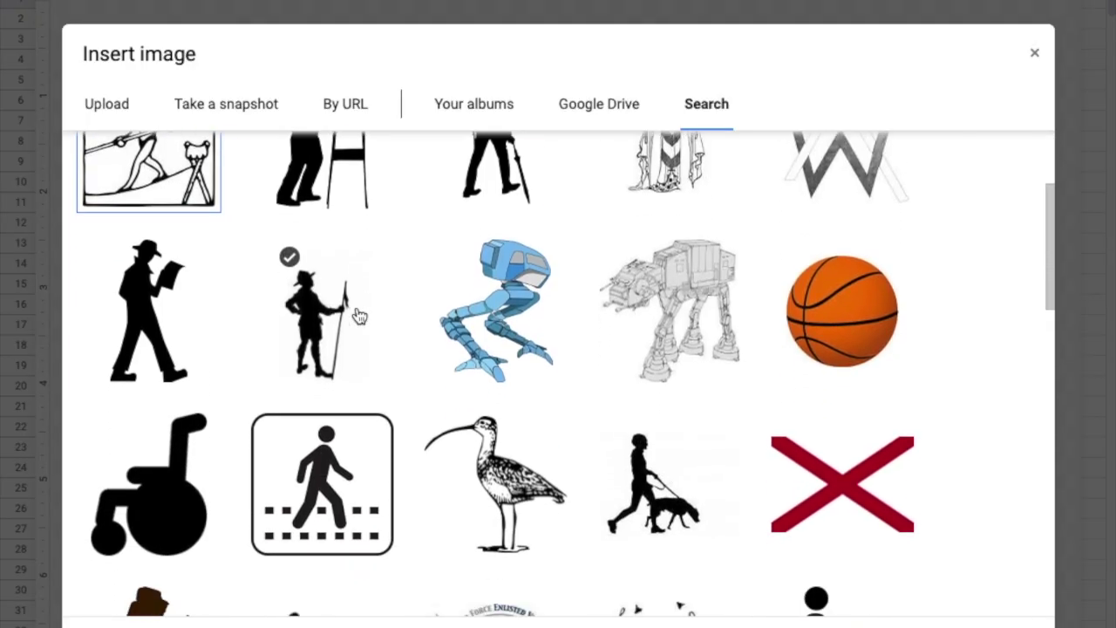
scroll(359, 315, down, 2)
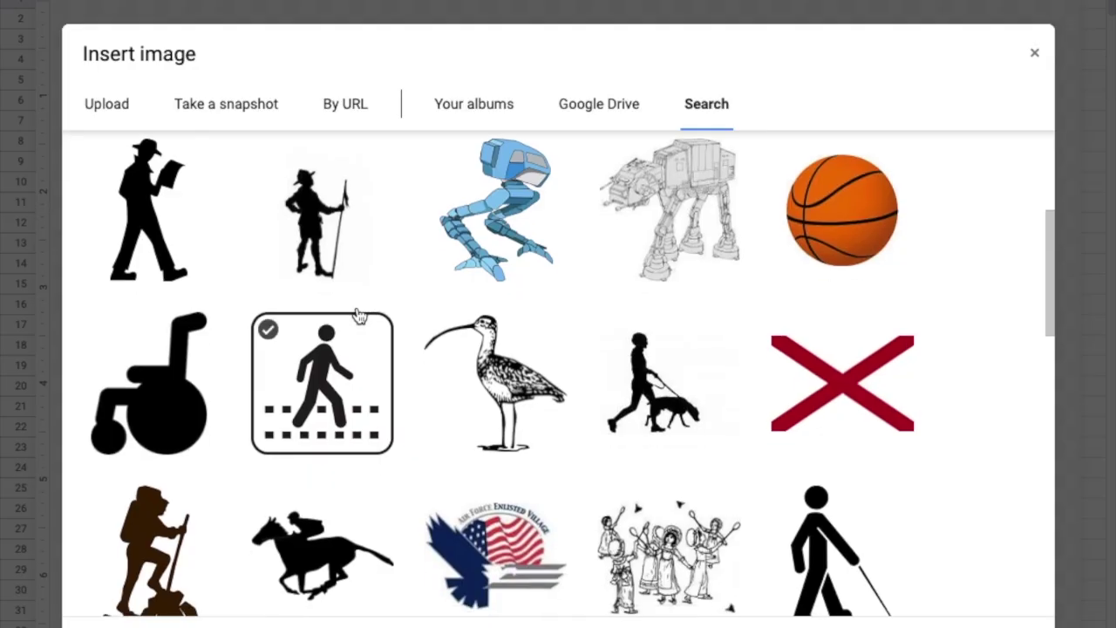
click(157, 255)
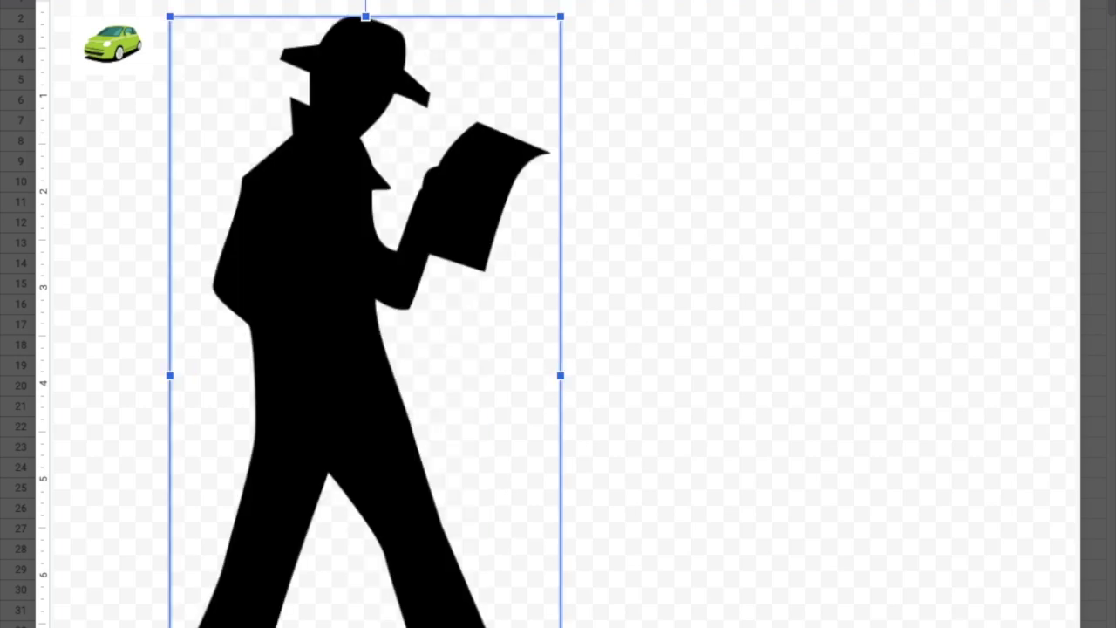
drag(169, 17, 488, 601)
key(Delete)
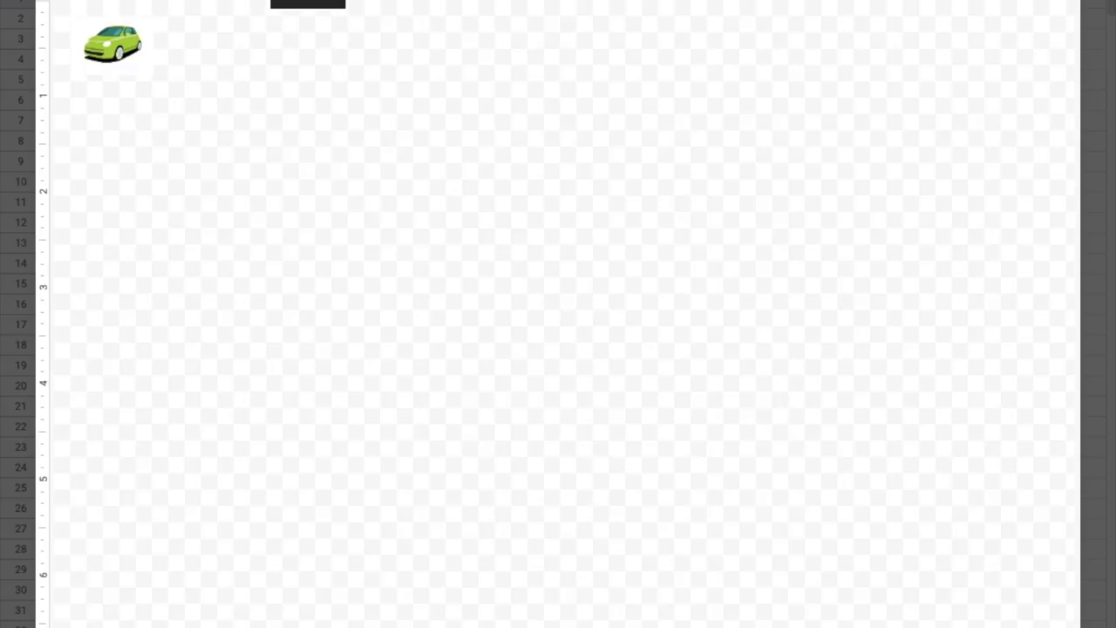
Draw a long vertical arrow running downward from below the left side of the car
click(299, 33)
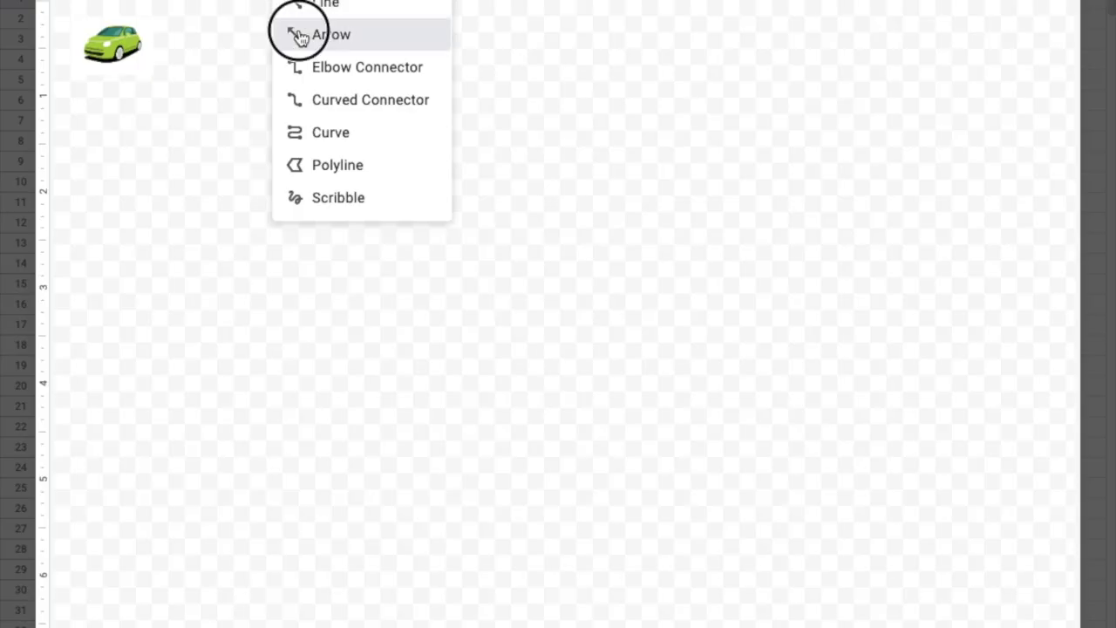
mouse_move(73, 75)
mouse_down()
mouse_move(48, 446)
mouse_move(74, 627)
mouse_up()
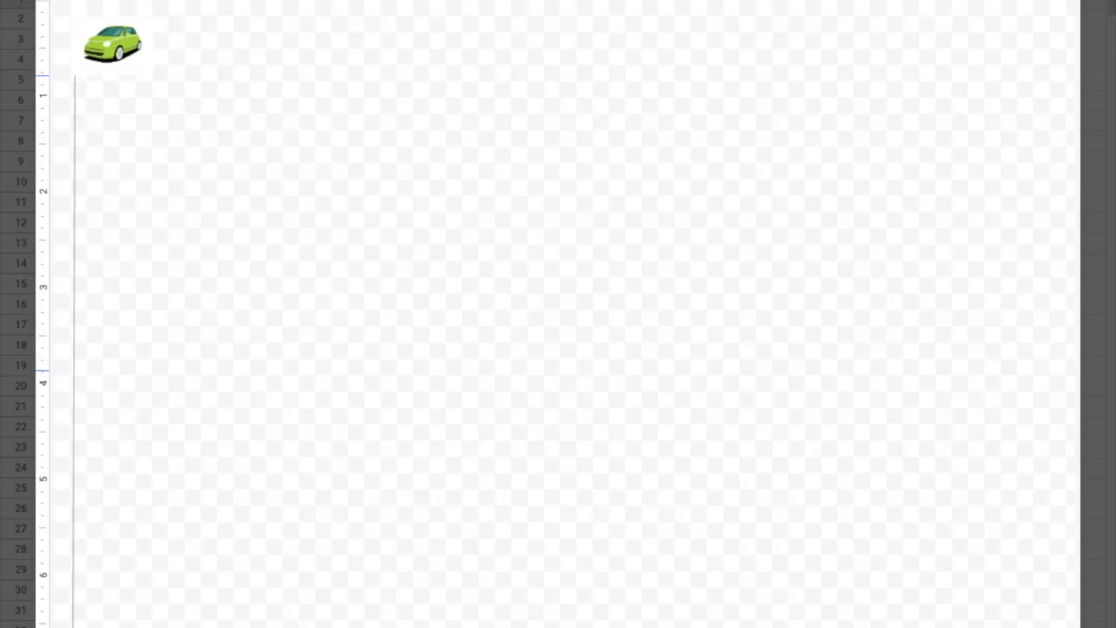
drag(74, 627, 74, 627)
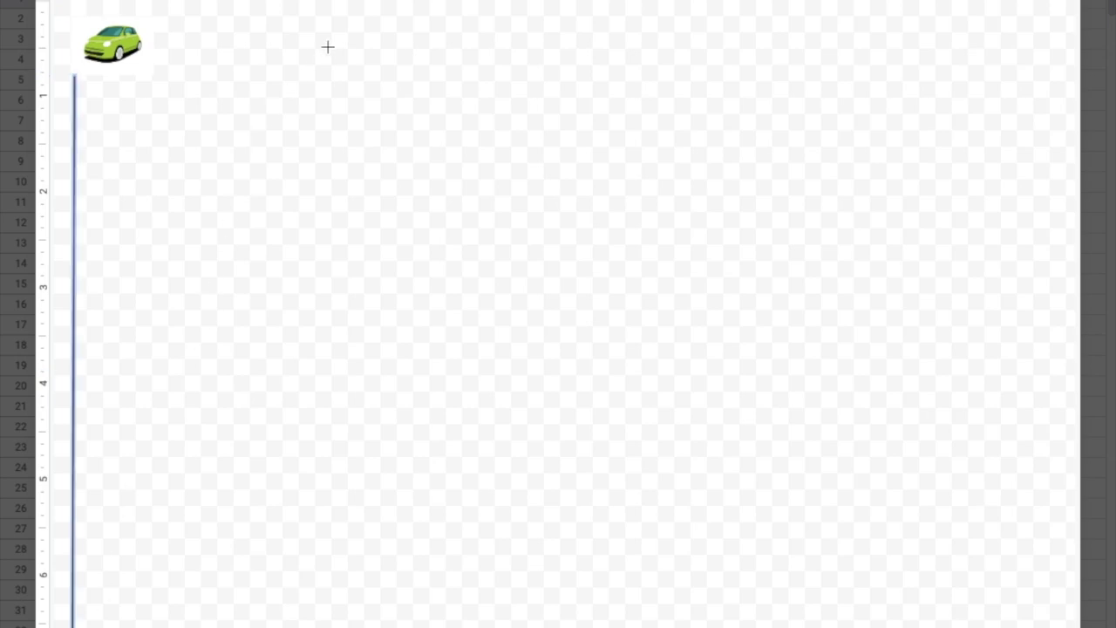
Set the vertical arrow's line weight to 4px and its colour to blue
click(489, 1)
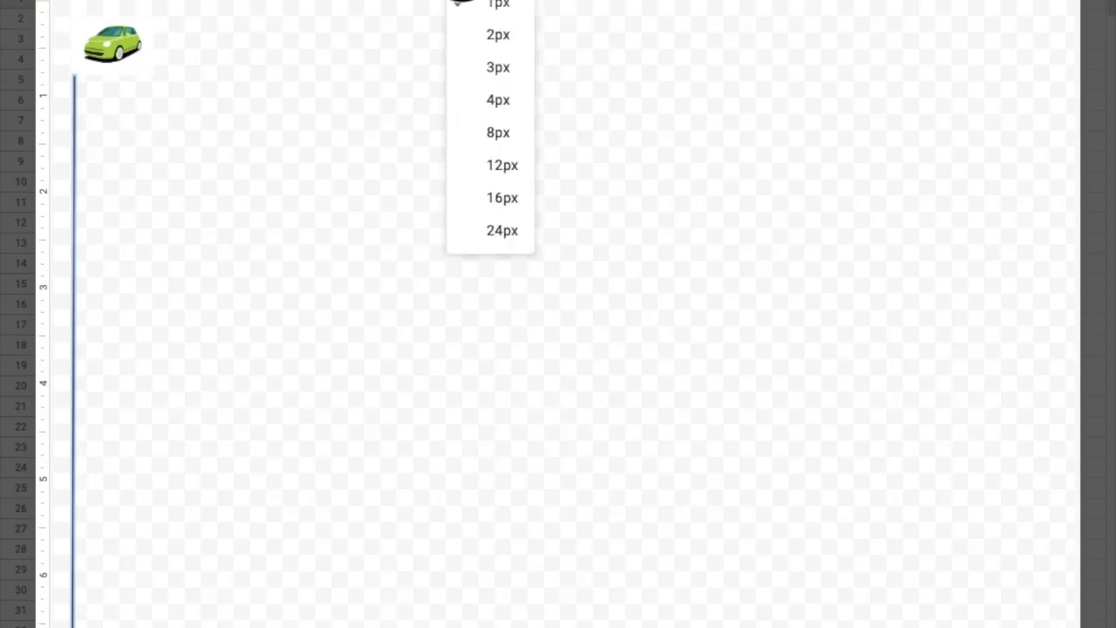
click(485, 102)
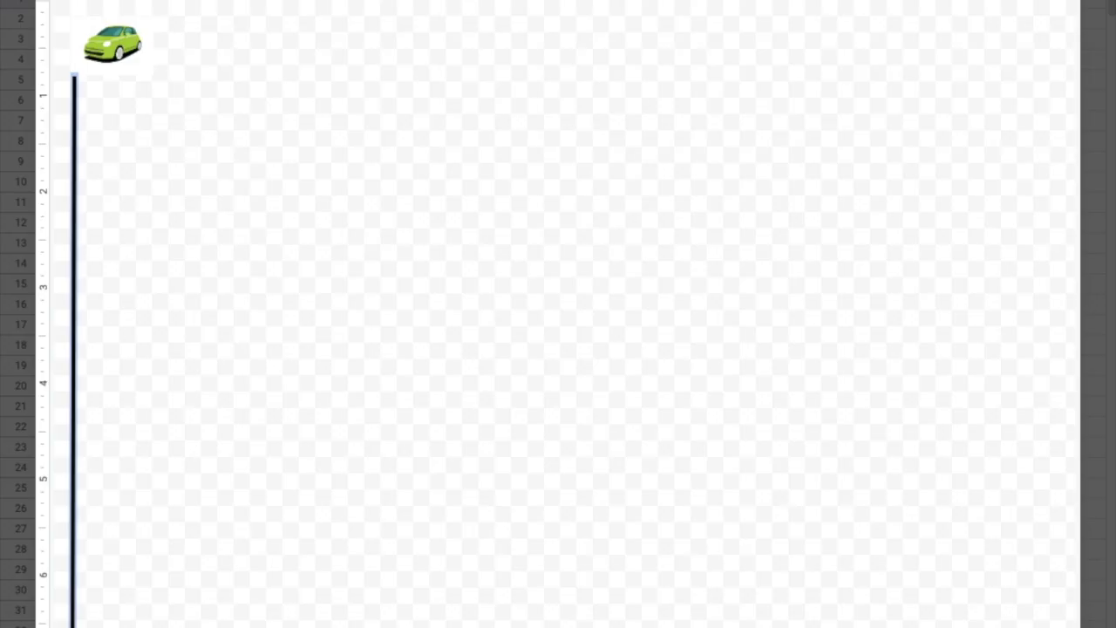
click(429, 1)
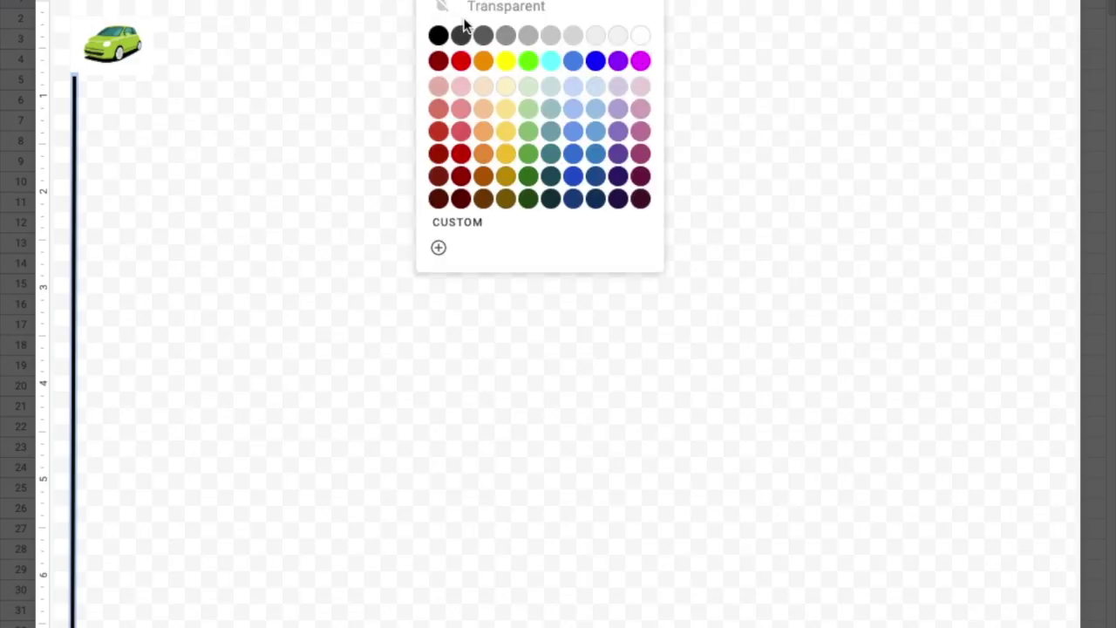
click(595, 68)
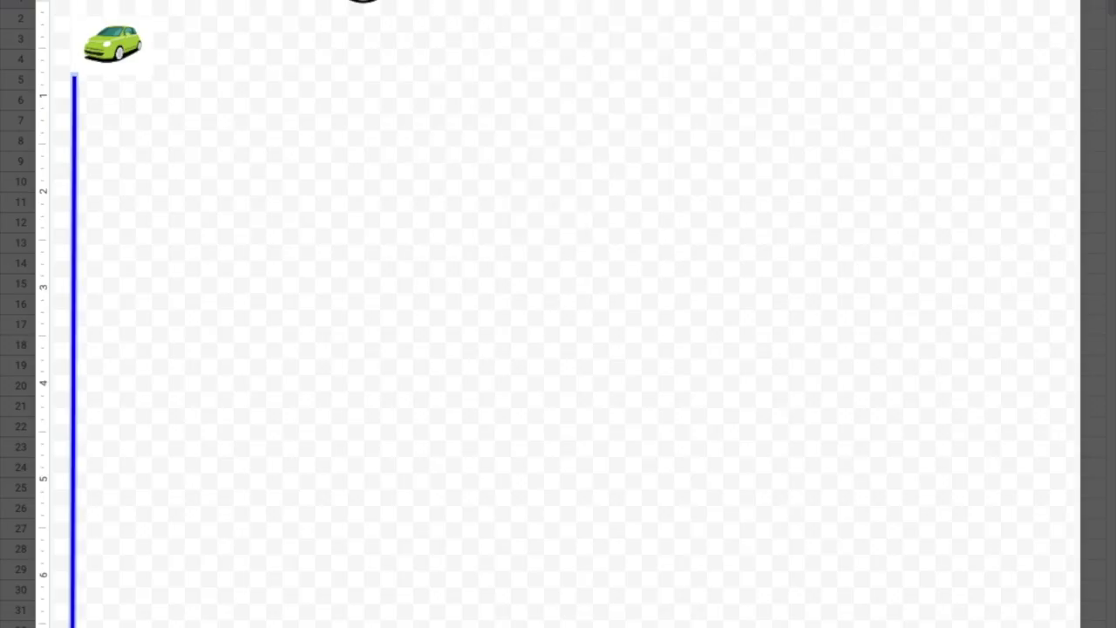
Add a text box reading D with the subscript Walker, rotate it to read upward and place it alongside the blue arrow
drag(186, 176, 294, 219)
text(D)
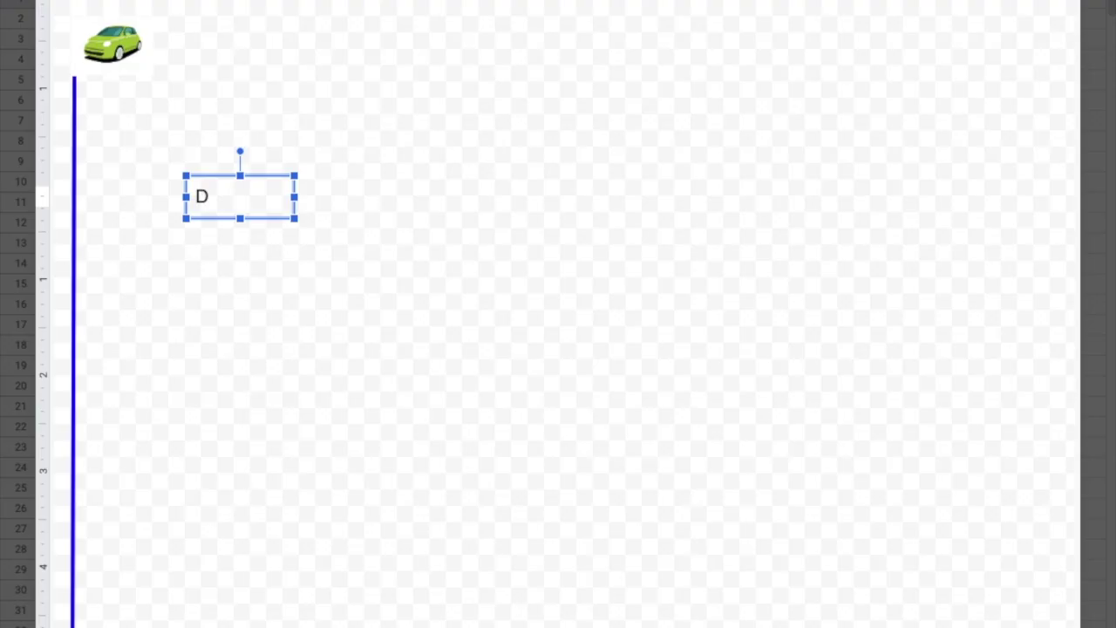
key(ctrl+comma)
text(Walker)
drag(240, 150, 79, 329)
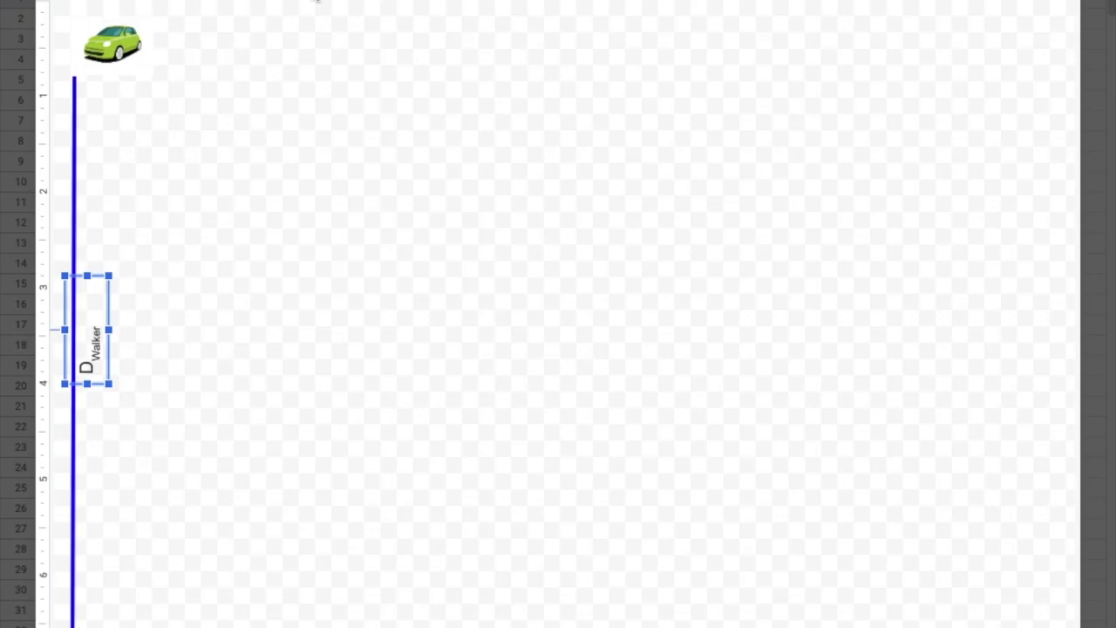
Duplicate the blue arrow below the car's right side, shorten the copy and colour it red
click(72, 116)
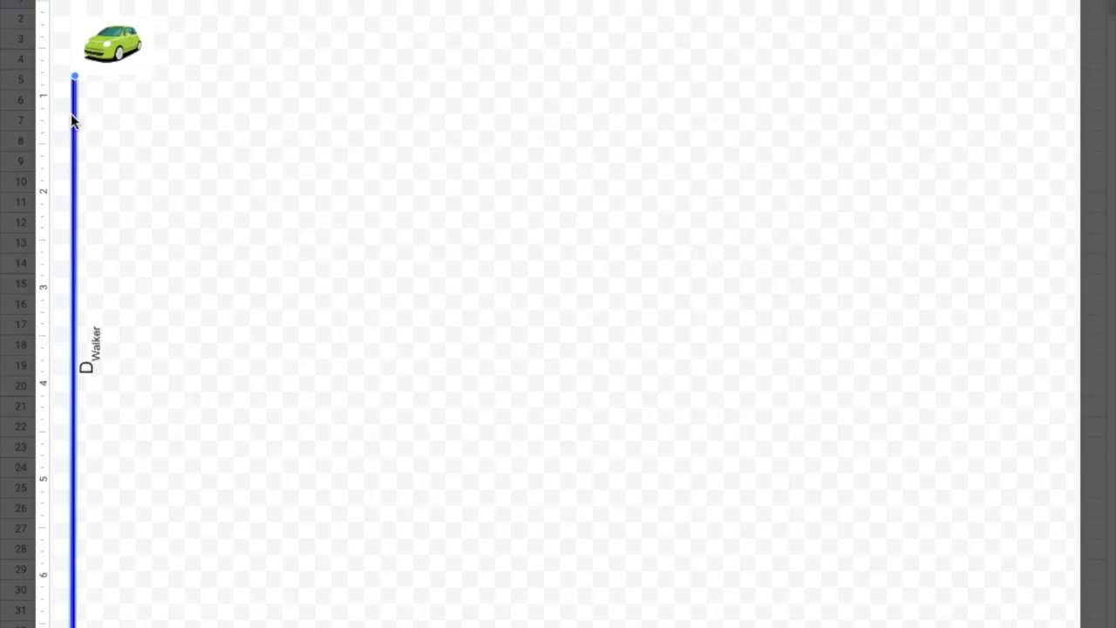
drag(71, 114, 146, 118)
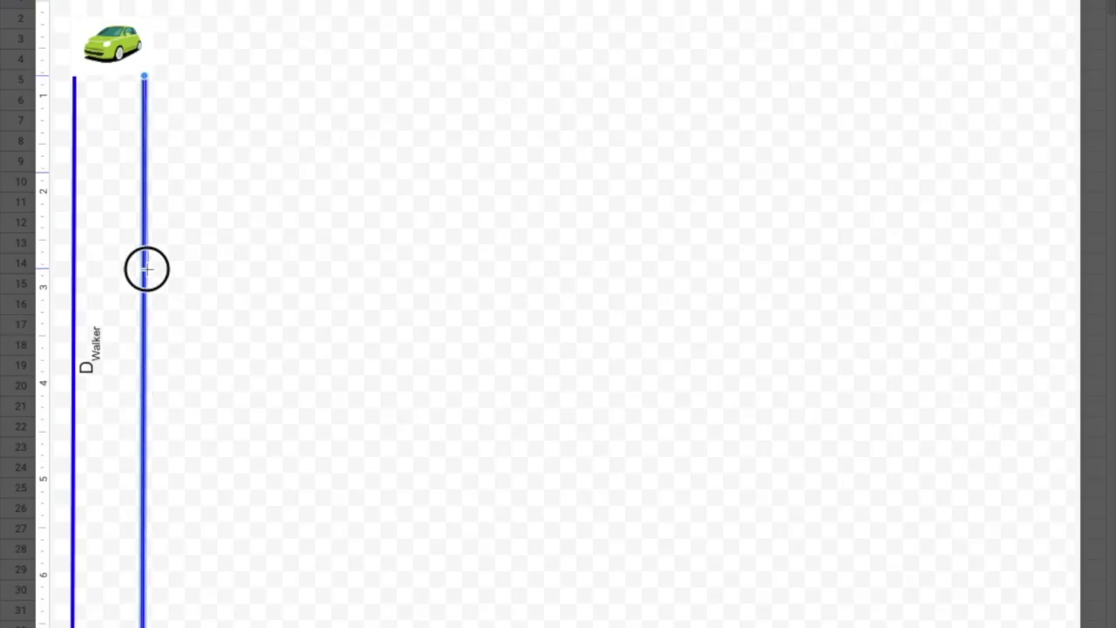
drag(142, 251, 142, 251)
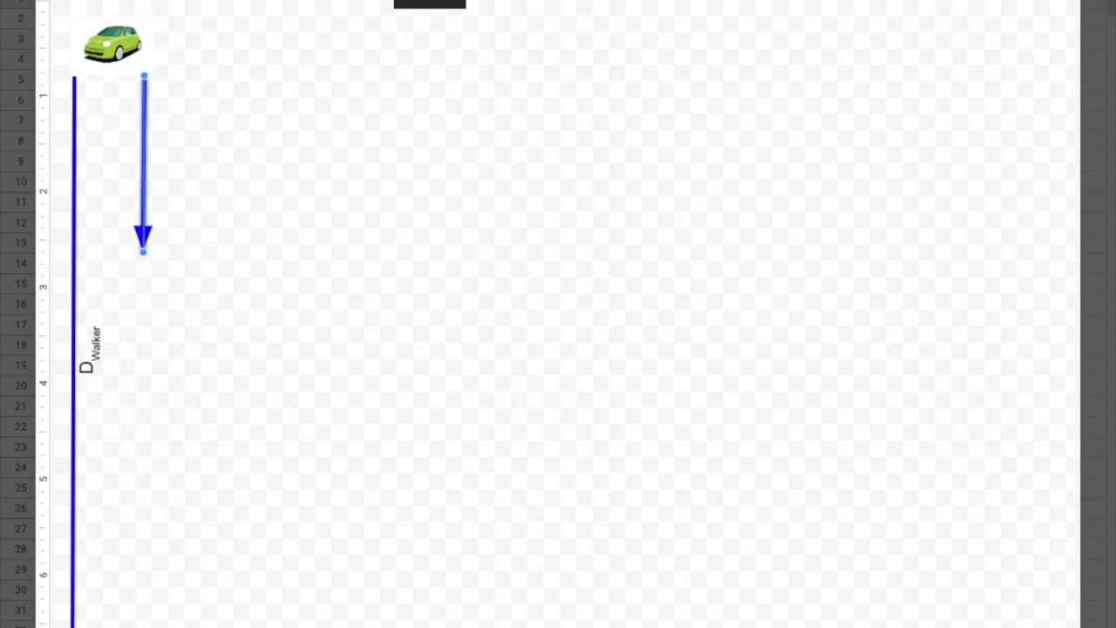
click(430, 2)
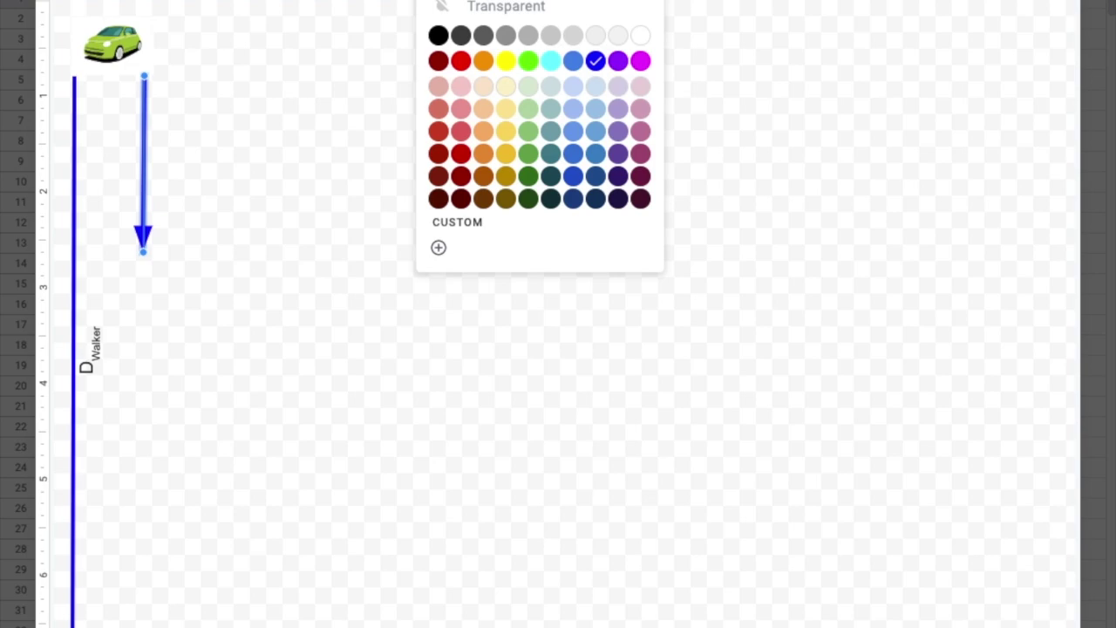
click(461, 70)
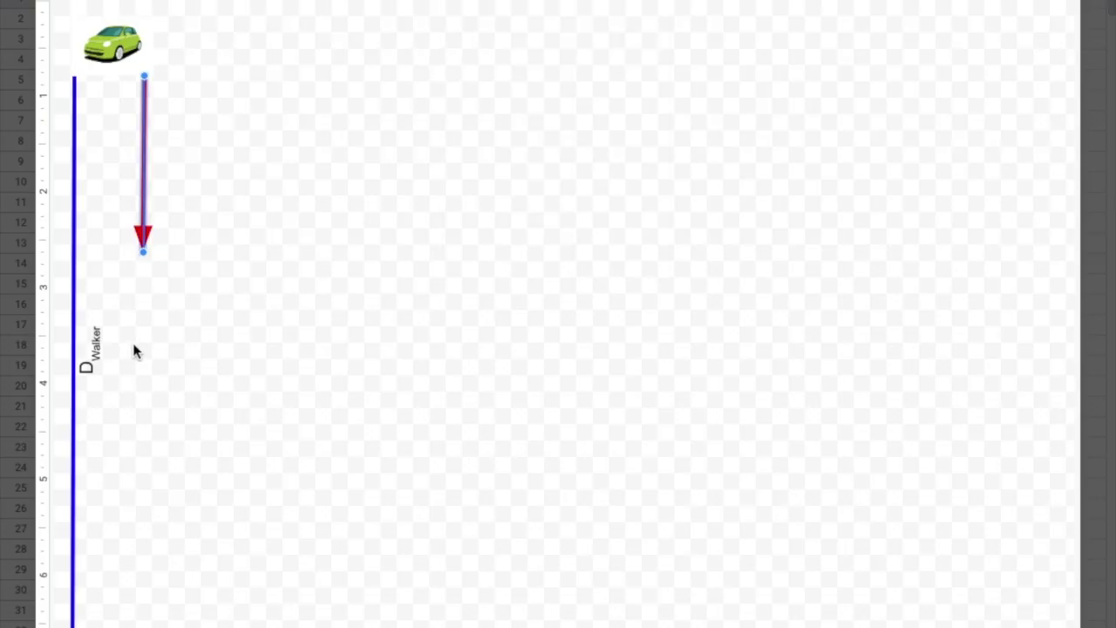
Duplicate the D Walker label and place the copy alongside the red arrow
click(99, 344)
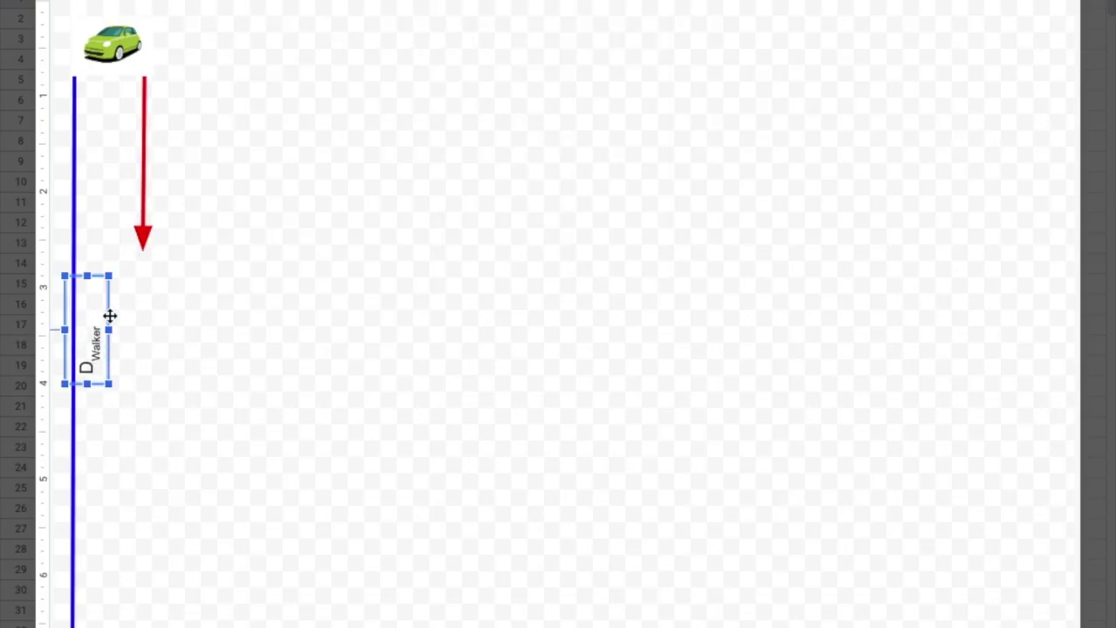
key(ctrl+d)
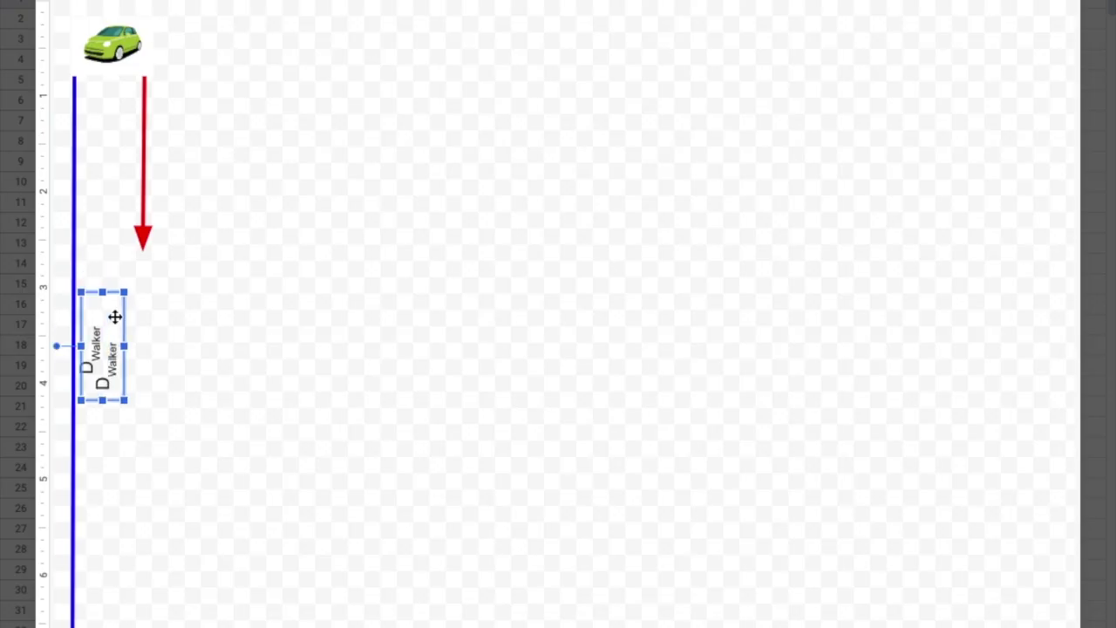
drag(125, 317, 181, 131)
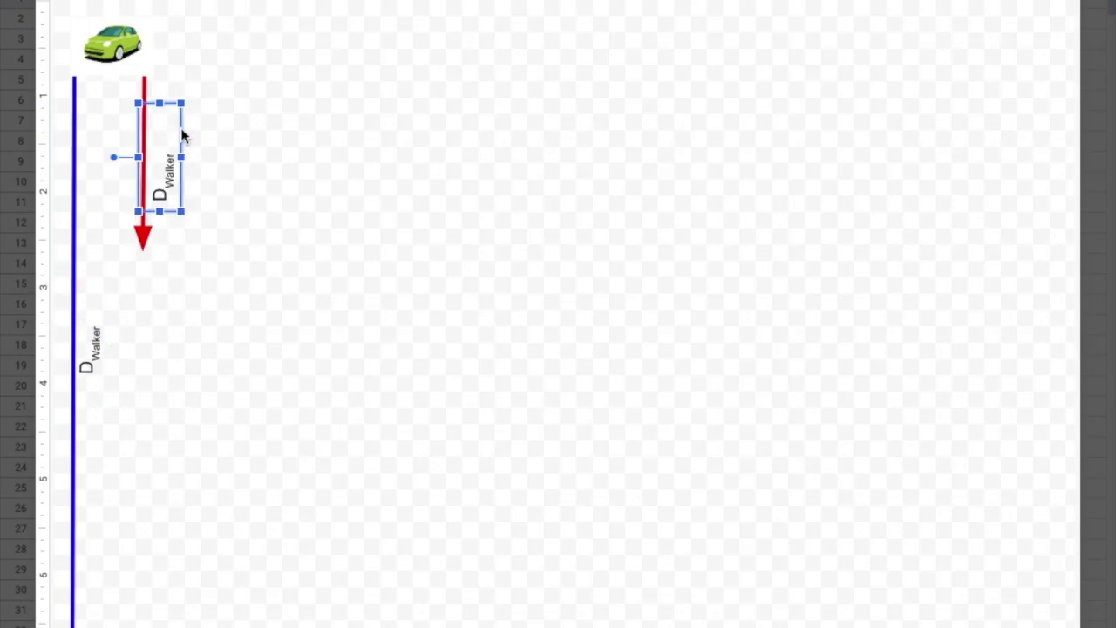
Change the subscript of the label beside the red arrow to Distracted
click(175, 179)
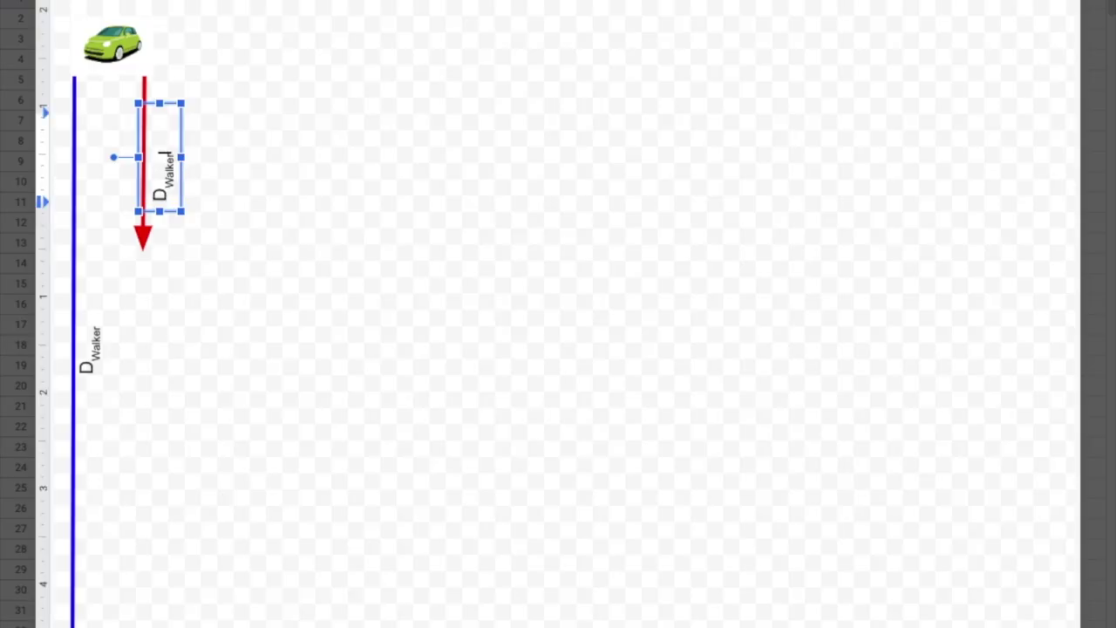
key(BackSpace)
key(BackSpace)
key(BackSpace)
key(BackSpace)
key(BackSpace)
key(BackSpace)
text(Distracted)
click(203, 190)
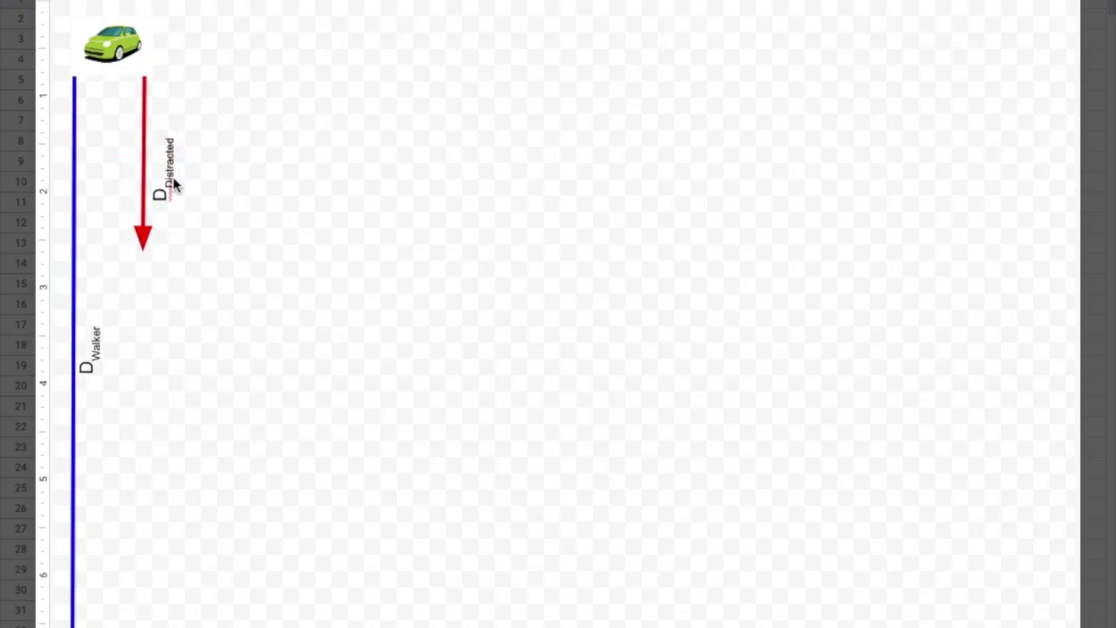
Duplicate the red arrow together with its D Distracted label and line up the copy directly below the first arrow
click(166, 174)
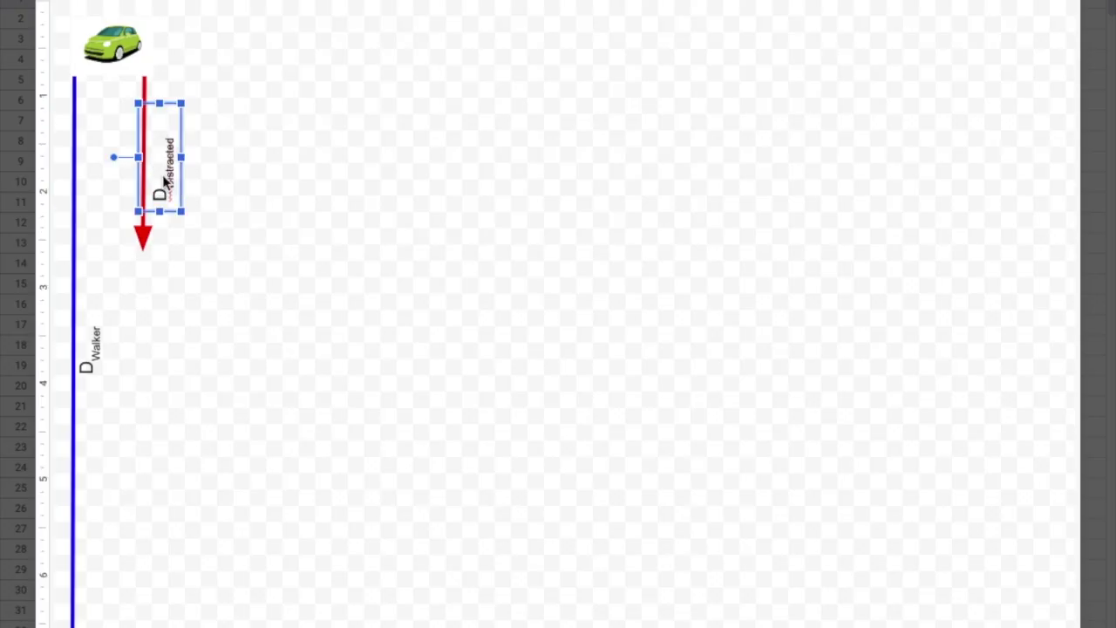
shift+click(146, 235)
key(ctrl+d)
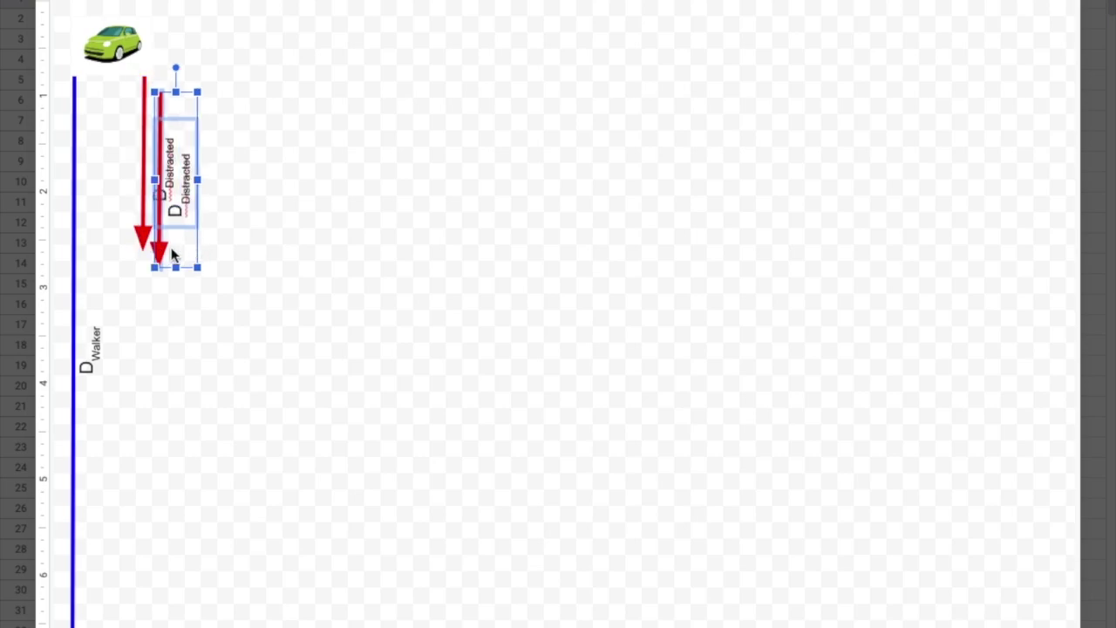
drag(157, 251, 149, 421)
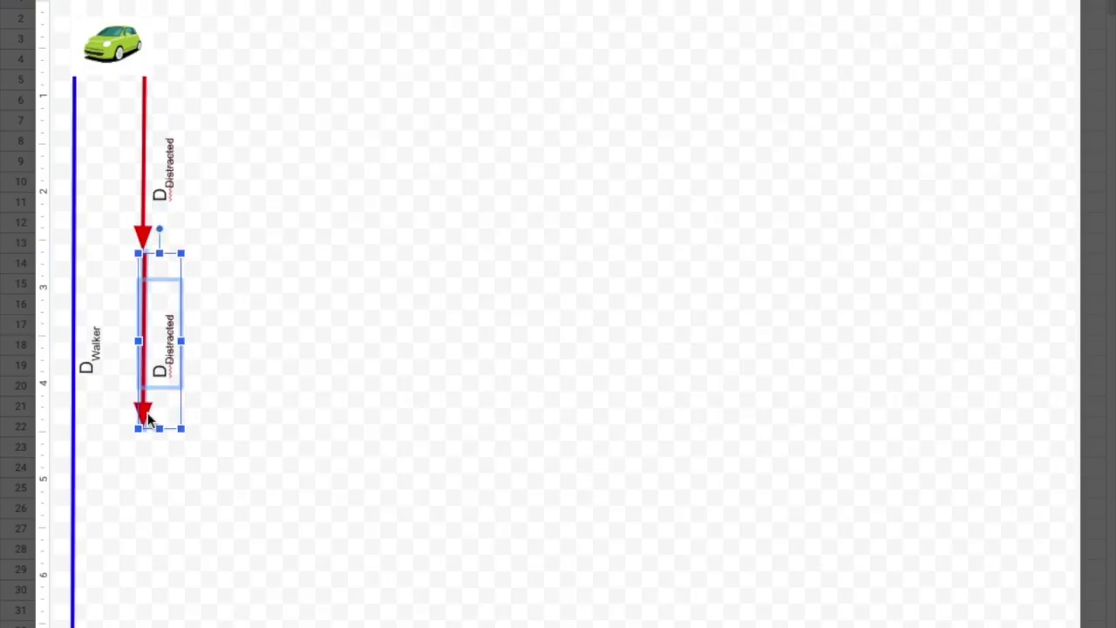
key(Left)
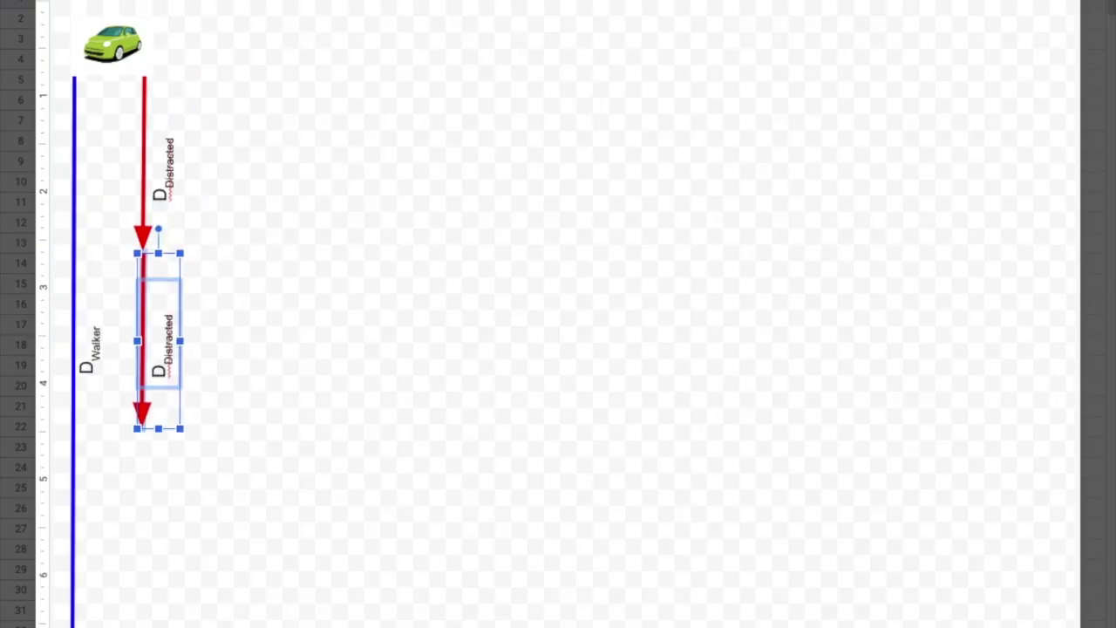
Paste a third red arrow with its label and align it directly below the second one
key(ctrl+v)
key(Down)
key(Down)
key(Down)
key(Down)
key(Down)
key(Down)
key(Down)
key(Down)
key(Down)
key(Down)
key(Down)
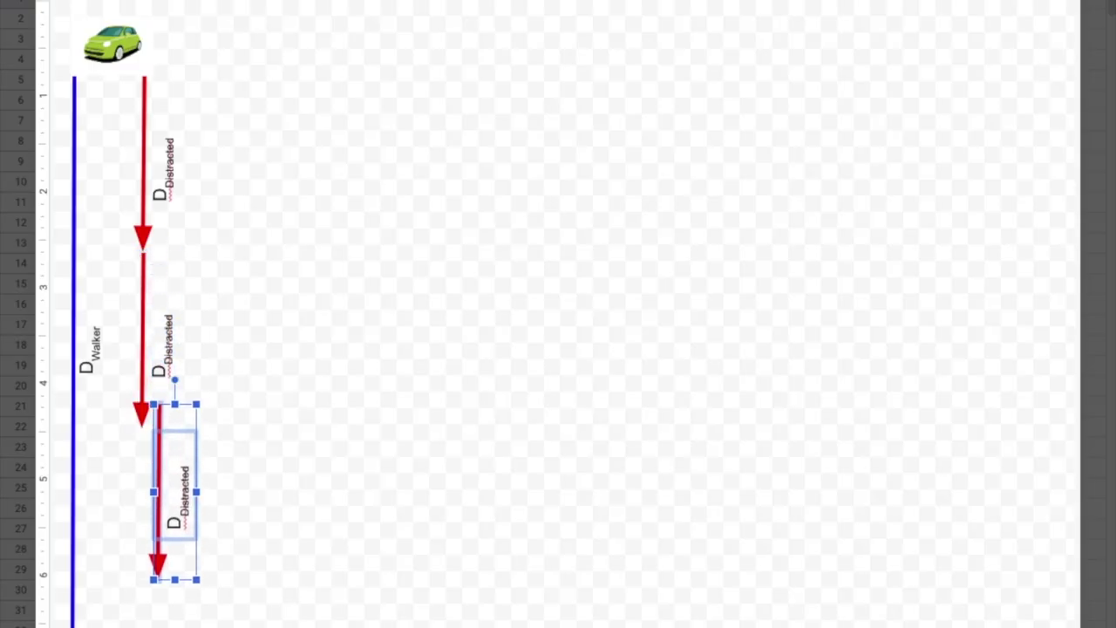
key(Left)
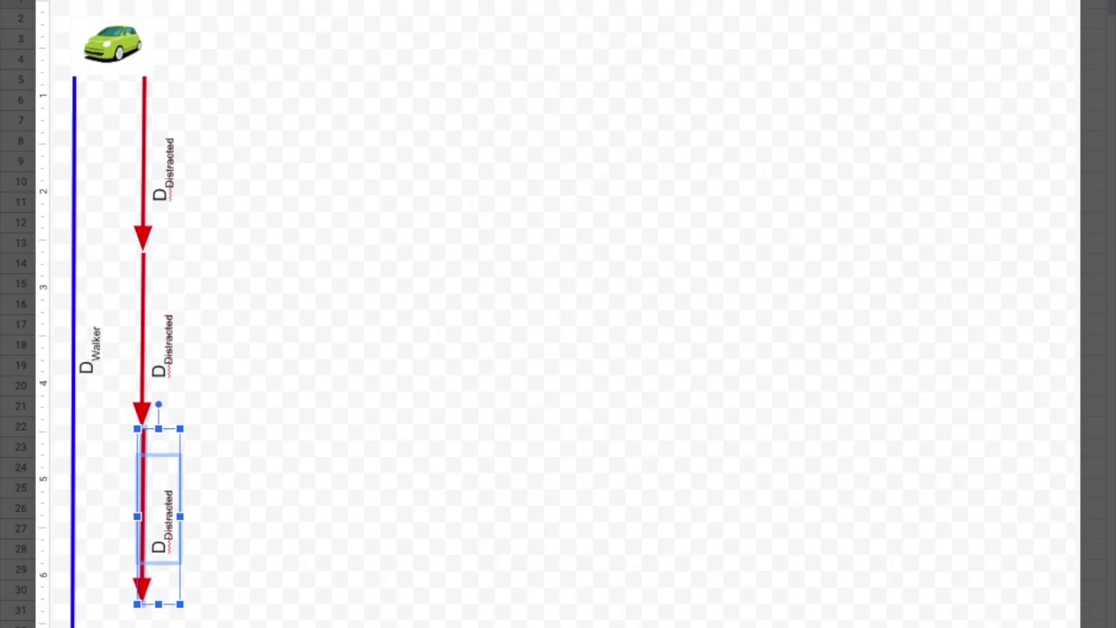
key(Down)
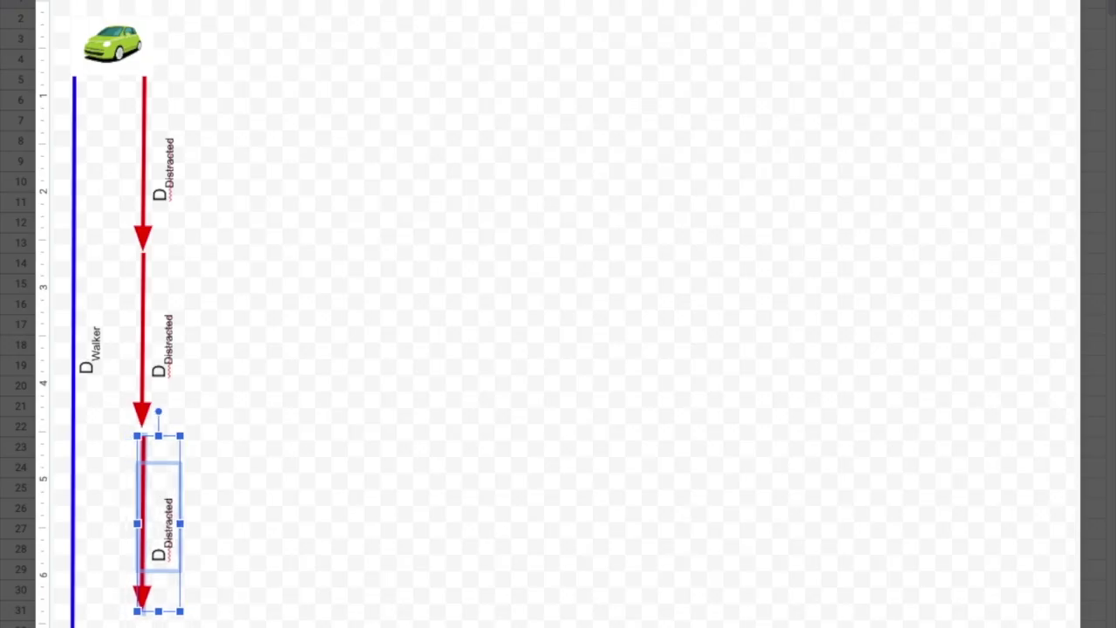
key(Left)
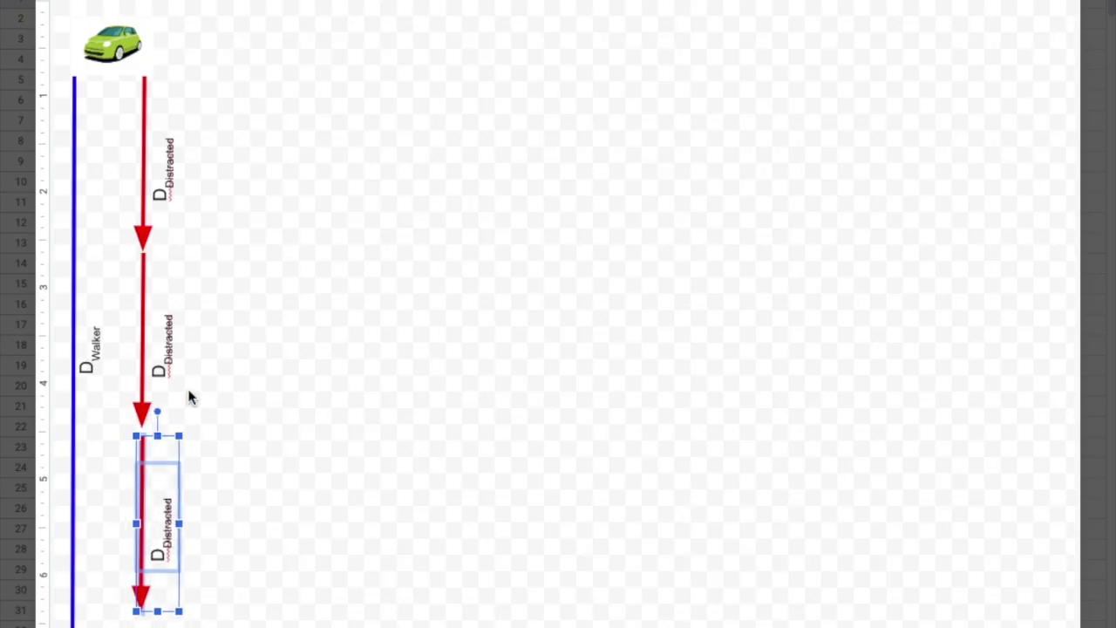
Move the lower two red arrows and their labels down to leave even gaps between all three arrows
shift+click(150, 353)
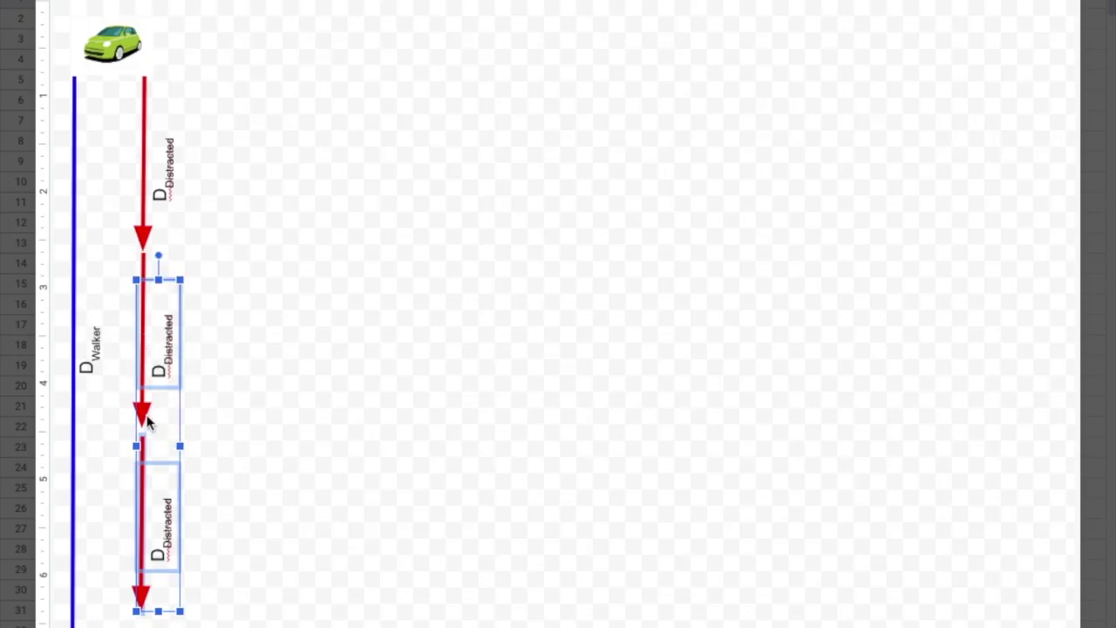
drag(137, 416, 140, 430)
click(323, 401)
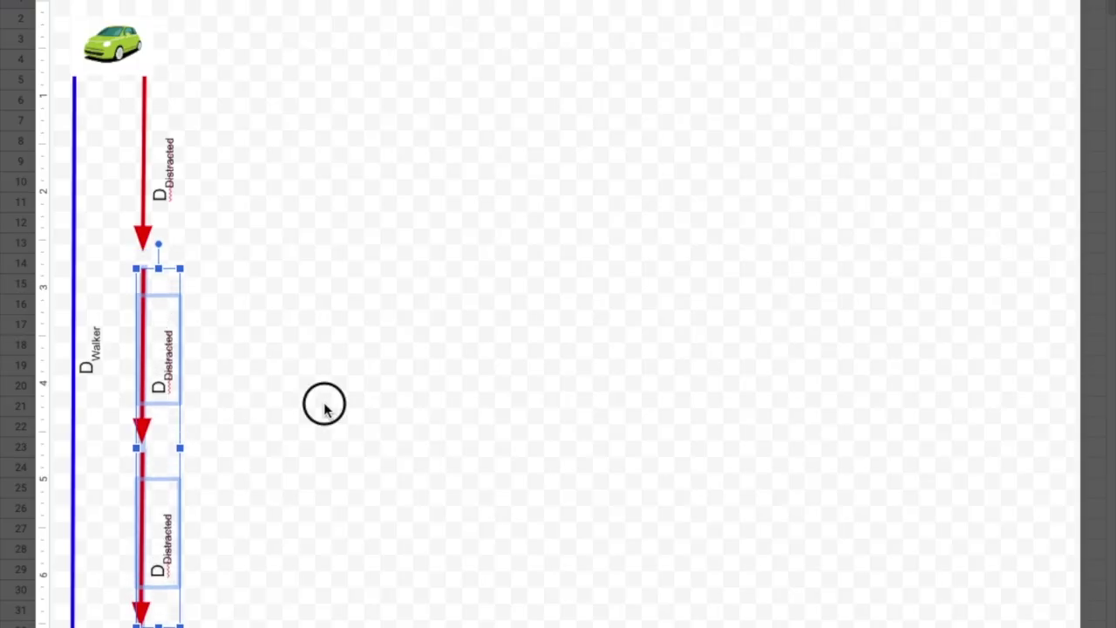
click(149, 506)
shift+click(141, 606)
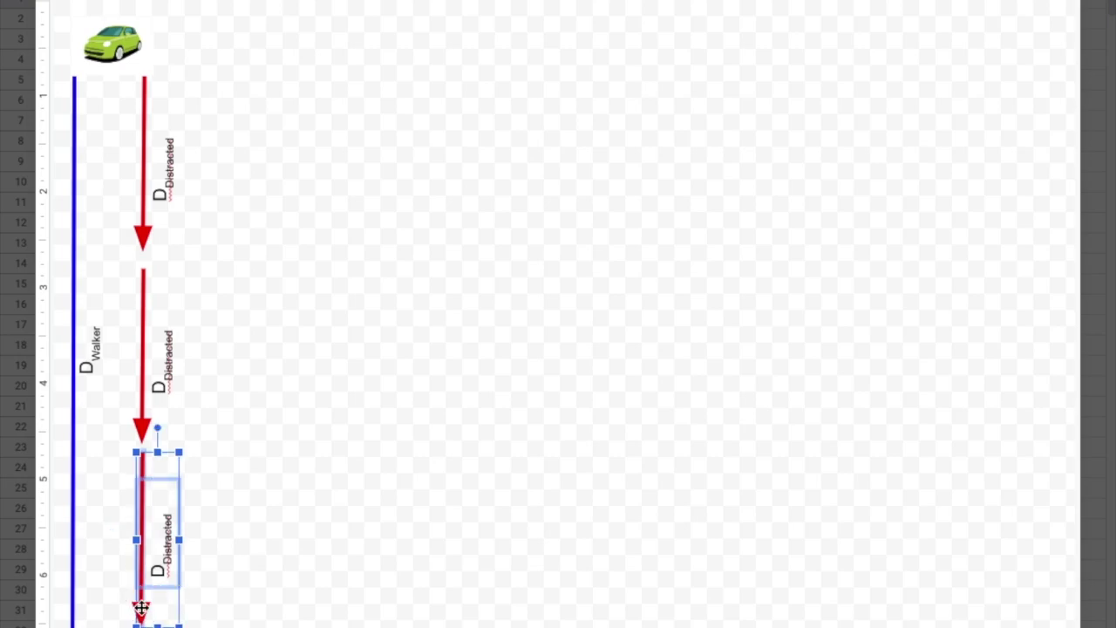
drag(141, 606, 140, 614)
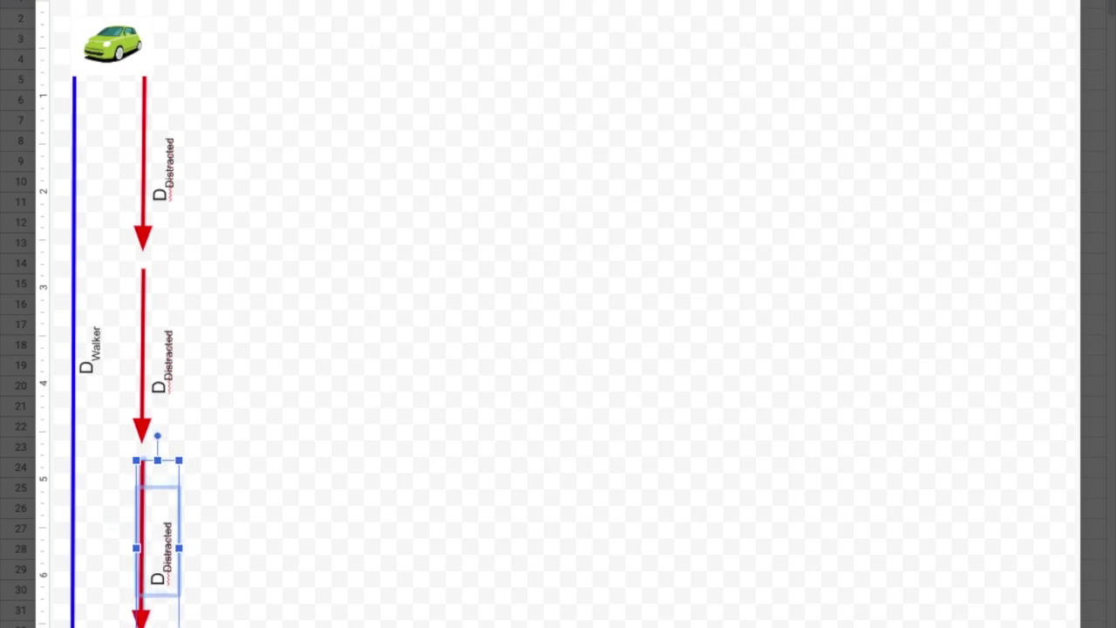
Change the subscript of the middle red arrow's label to Reacting
click(173, 339)
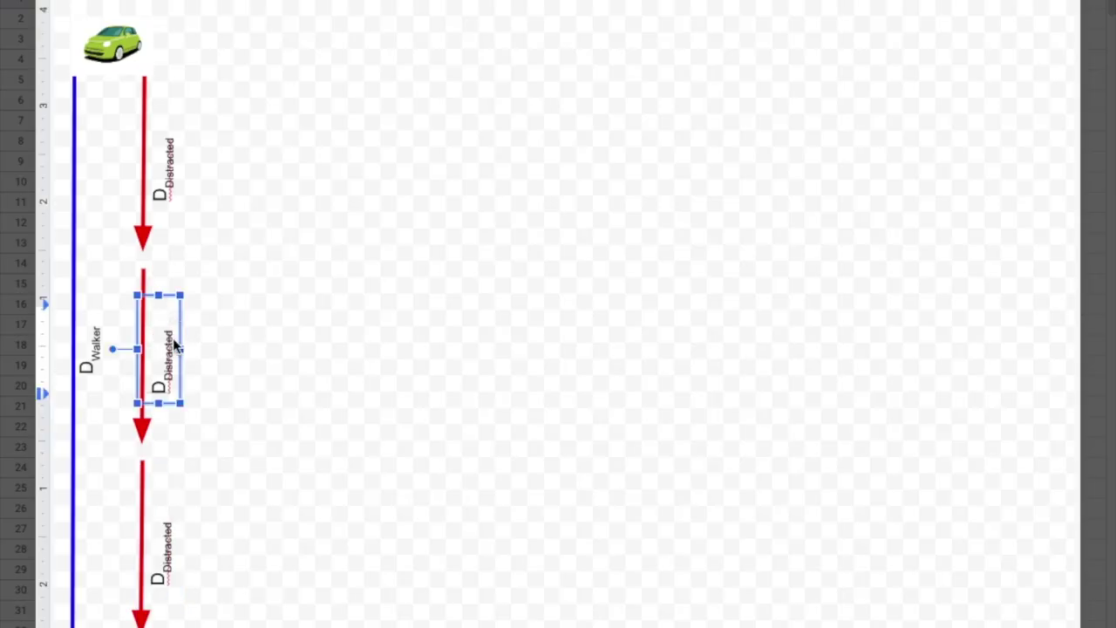
key(BackSpace)
key(BackSpace)
key(BackSpace)
key(BackSpace)
key(BackSpace)
key(BackSpace)
key(BackSpace)
key(BackSpace)
key(BackSpace)
key(BackSpace)
text(Read)
key(BackSpace)
text(cting)
Change the subscript of the lowest red arrow's label to Braking and close the drawing editor
click(166, 544)
click(164, 546)
key(BackSpace)
key(BackSpace)
key(BackSpace)
key(BackSpace)
key(BackSpace)
key(BackSpace)
key(BackSpace)
key(BackSpace)
key(BackSpace)
key(BackSpace)
text(Braking)
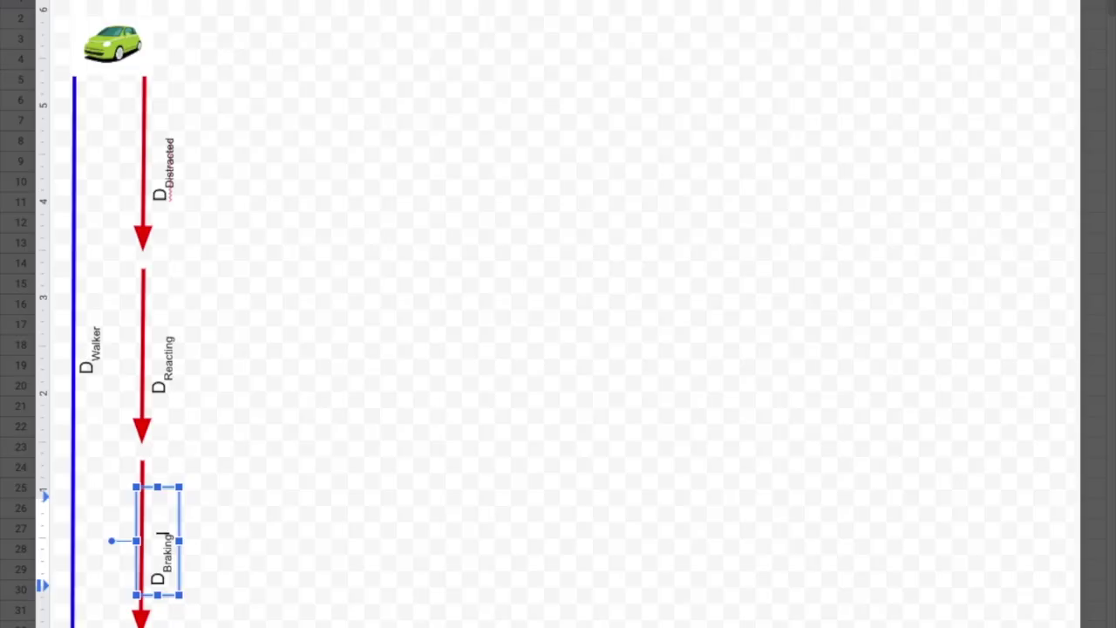
key(Escape)
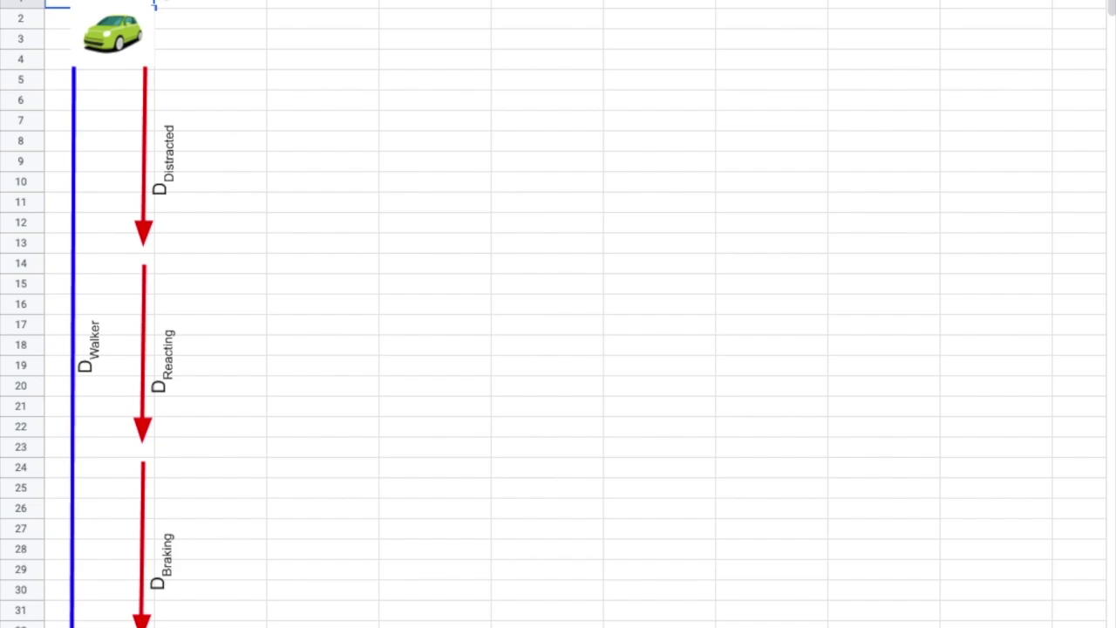
Widen column A to hold the whole diagram and merge its cells from row 1 through row 38
drag(155, 2, 208, 1)
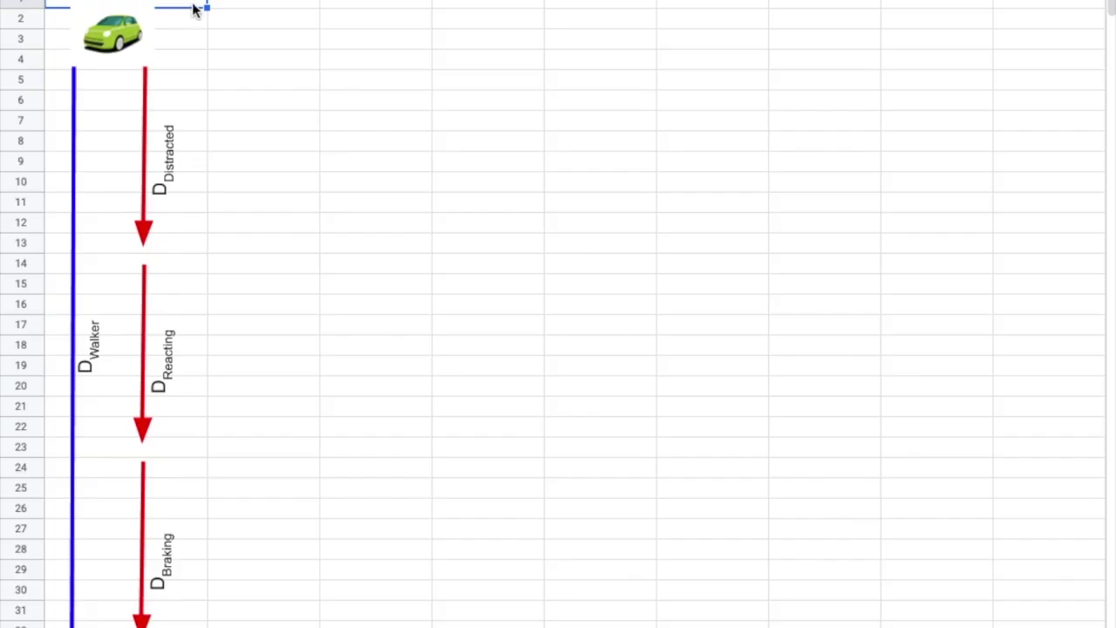
scroll(193, 9, down, 3)
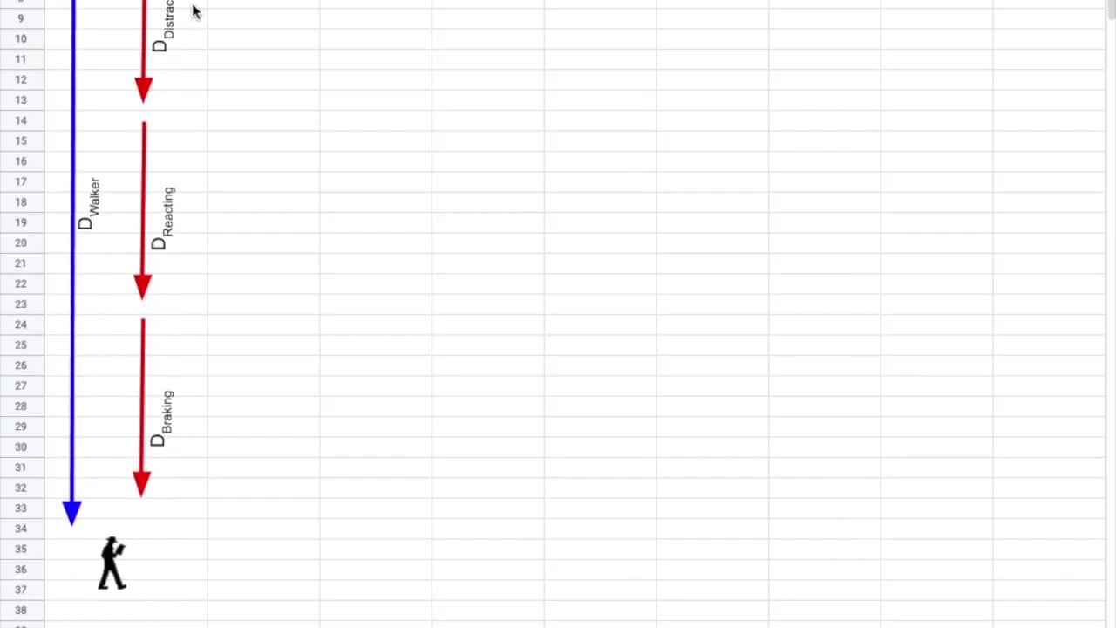
shift+click(161, 617)
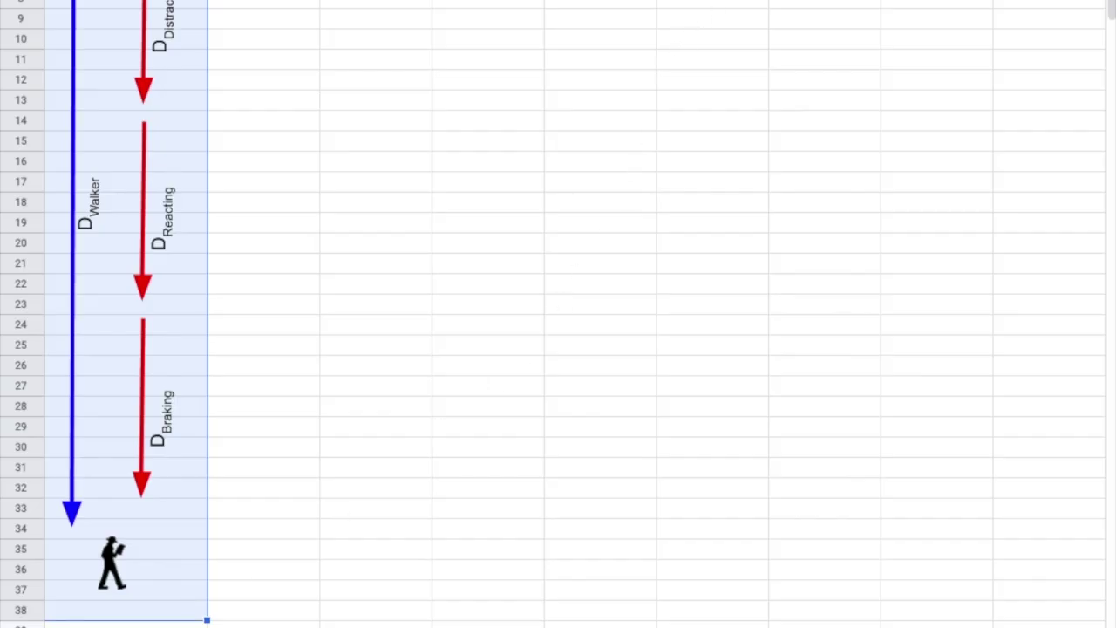
key(ctrl+Home)
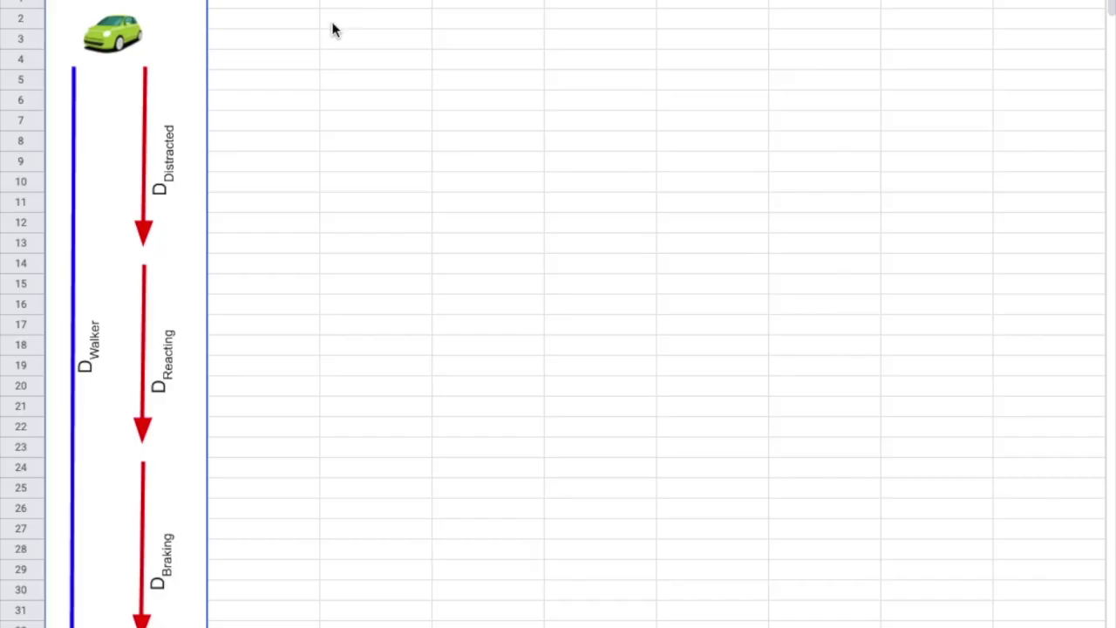
Enter the heading Input in cell C1 and fill the cell dark green
click(389, 7)
text(Input)
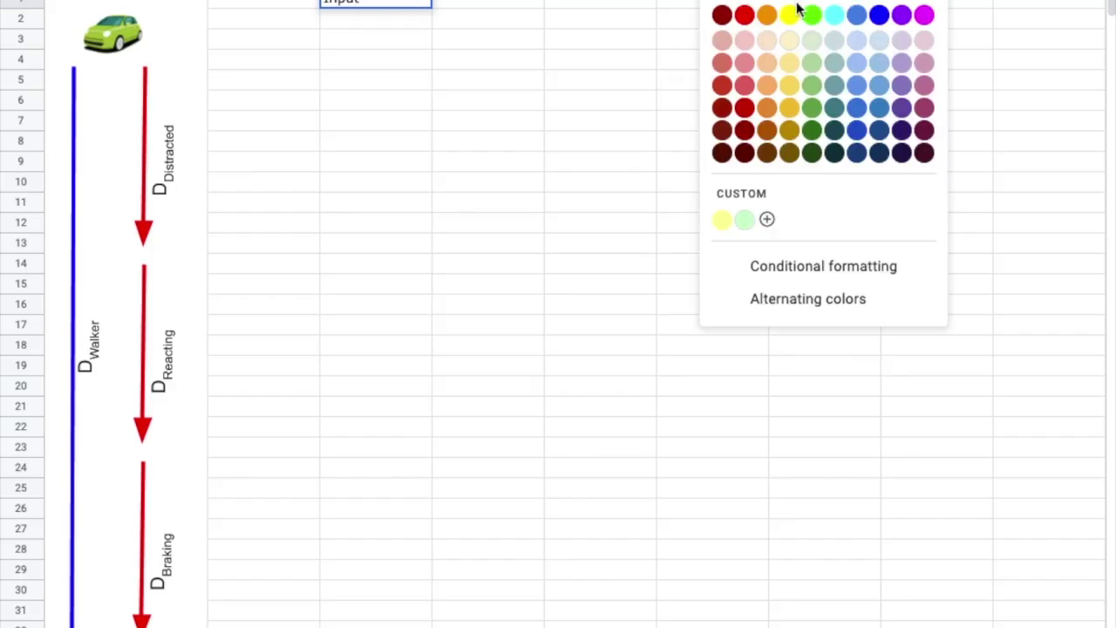
click(812, 109)
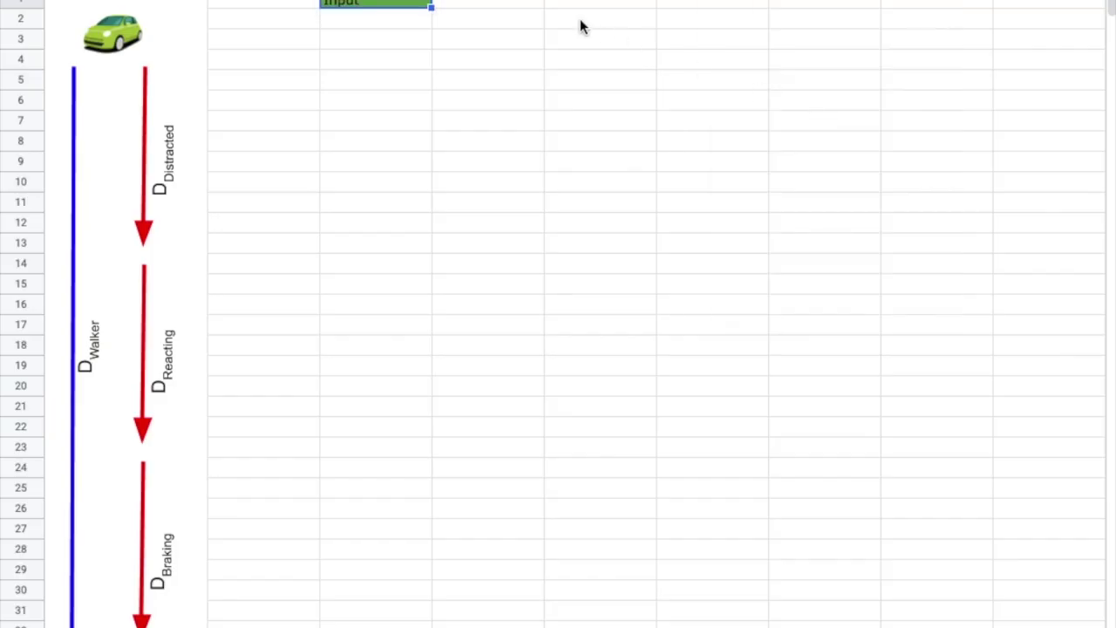
Enter the heading Needed Calculations in cell D1 and fill the cell dark yellow
click(488, 7)
text(Needed)
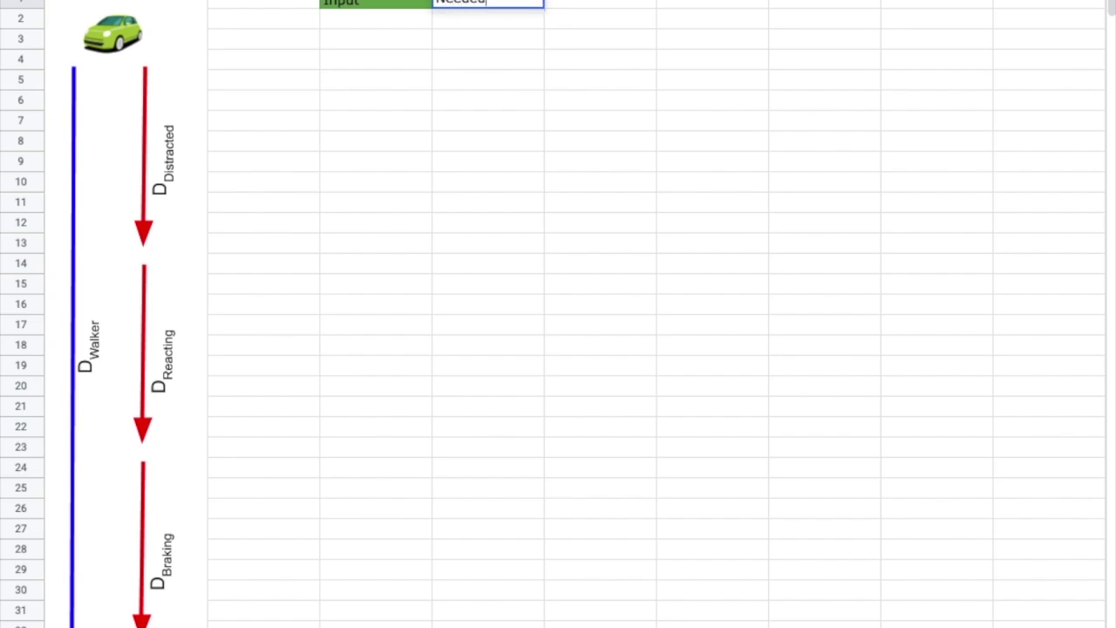
text( Calculations)
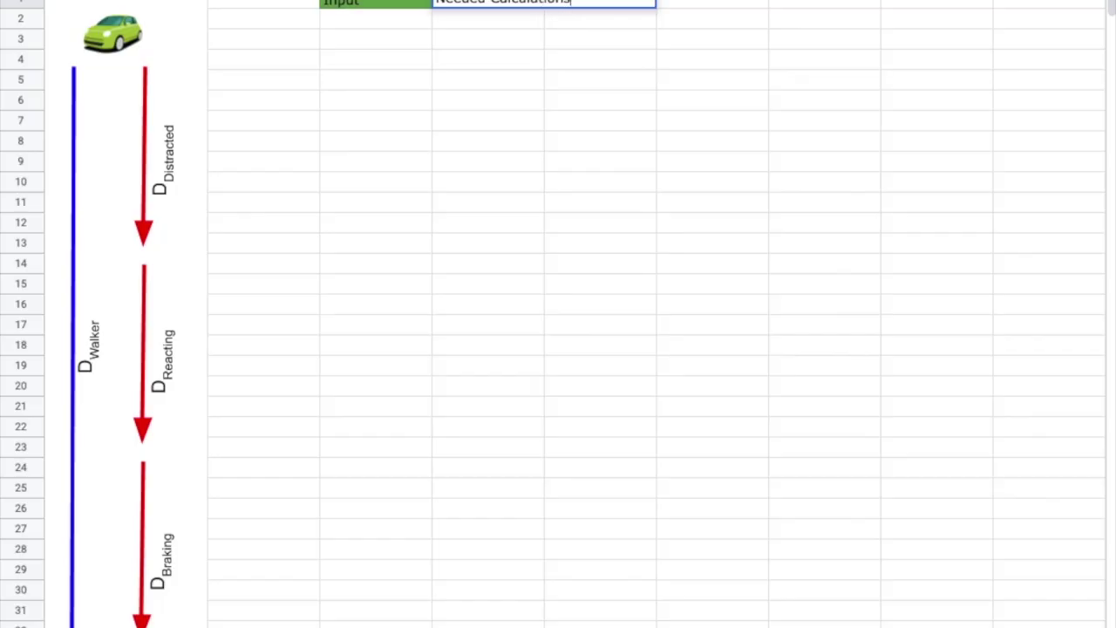
key(Return)
click(488, 4)
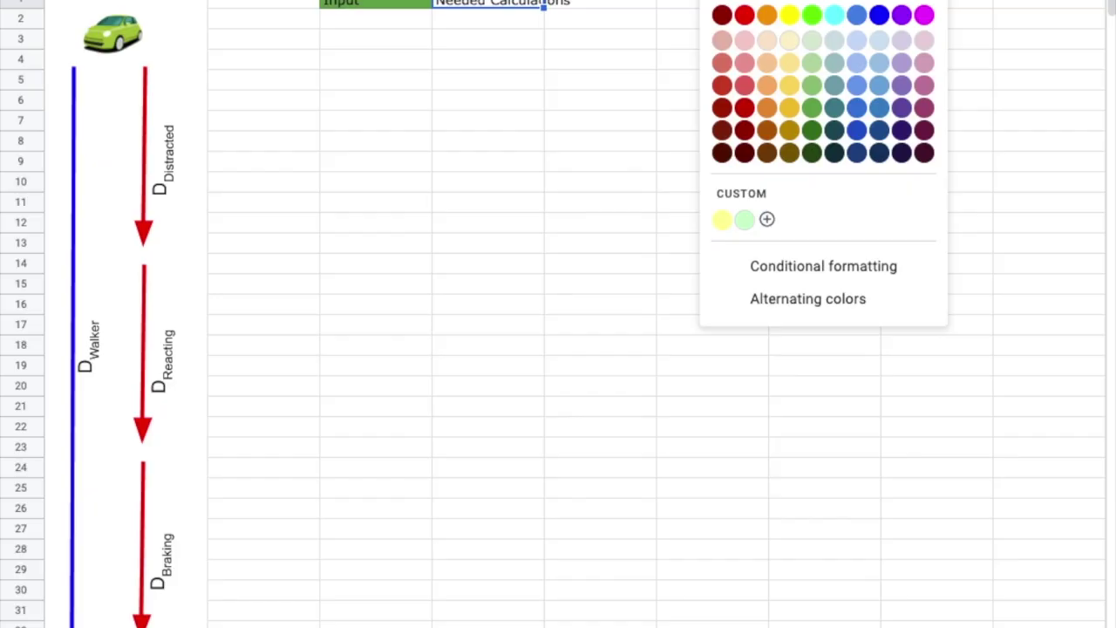
click(789, 114)
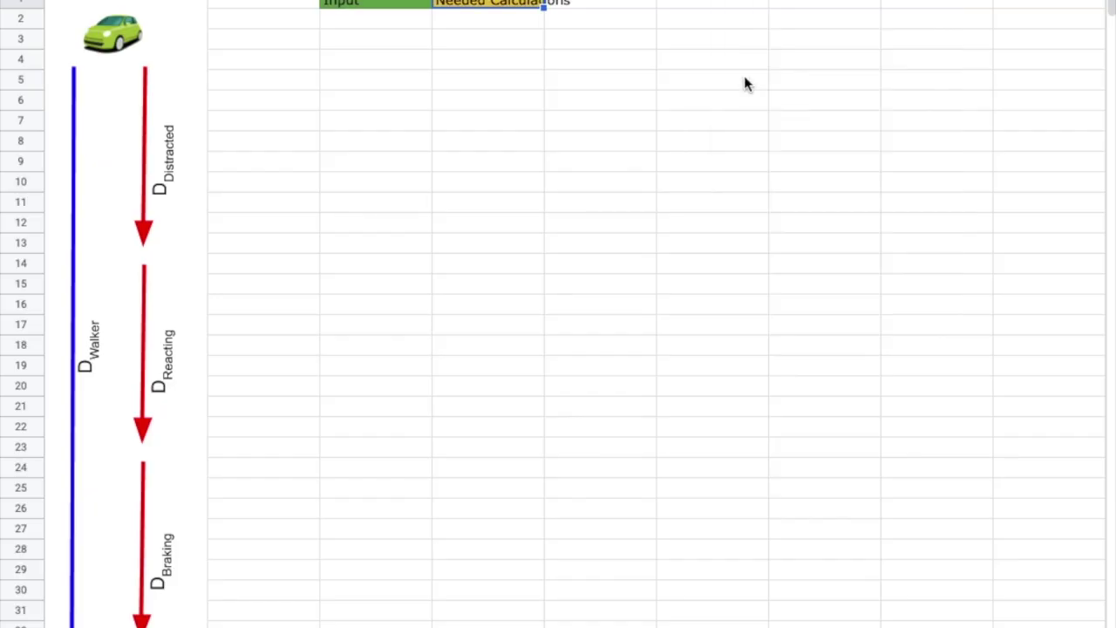
Enter the heading Distance Ouputs in cell E1 and fill the cell red
click(587, 5)
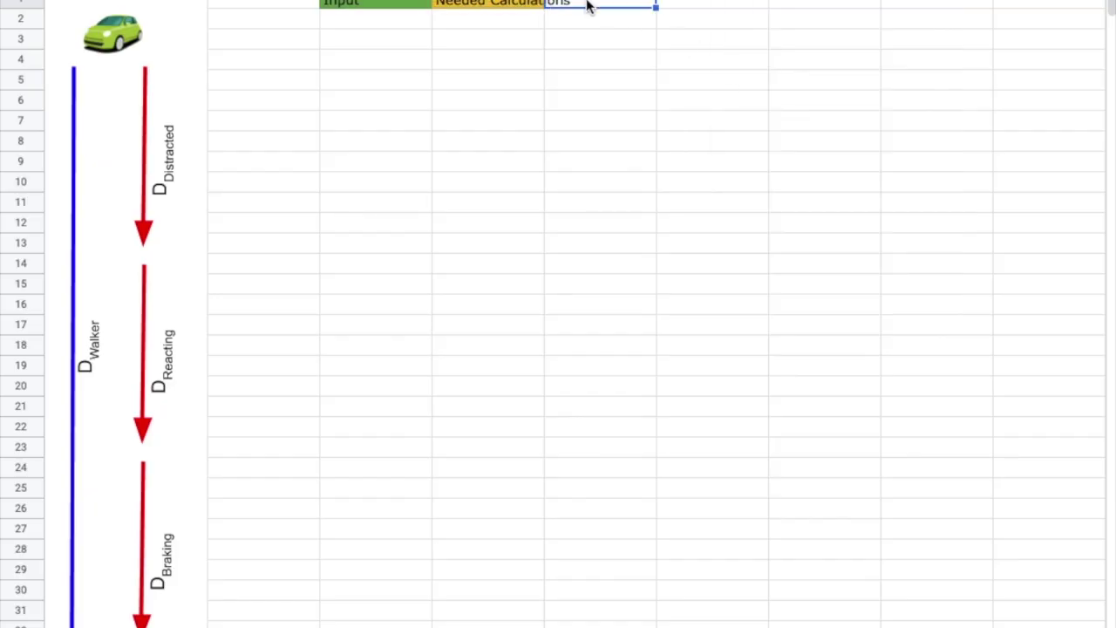
text(Distance)
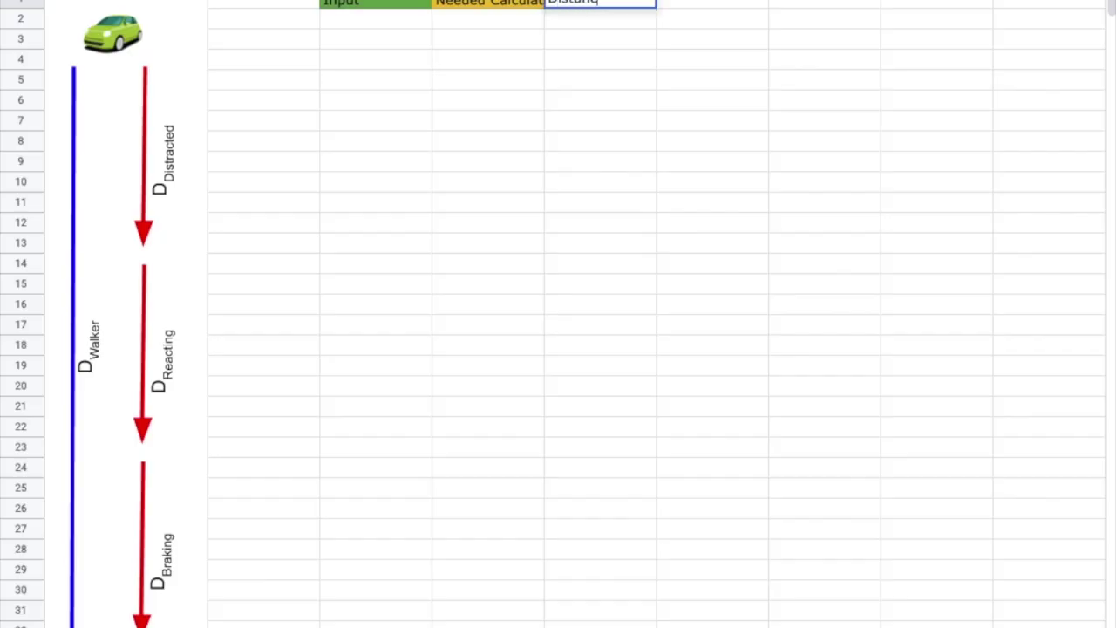
text( Outputs)
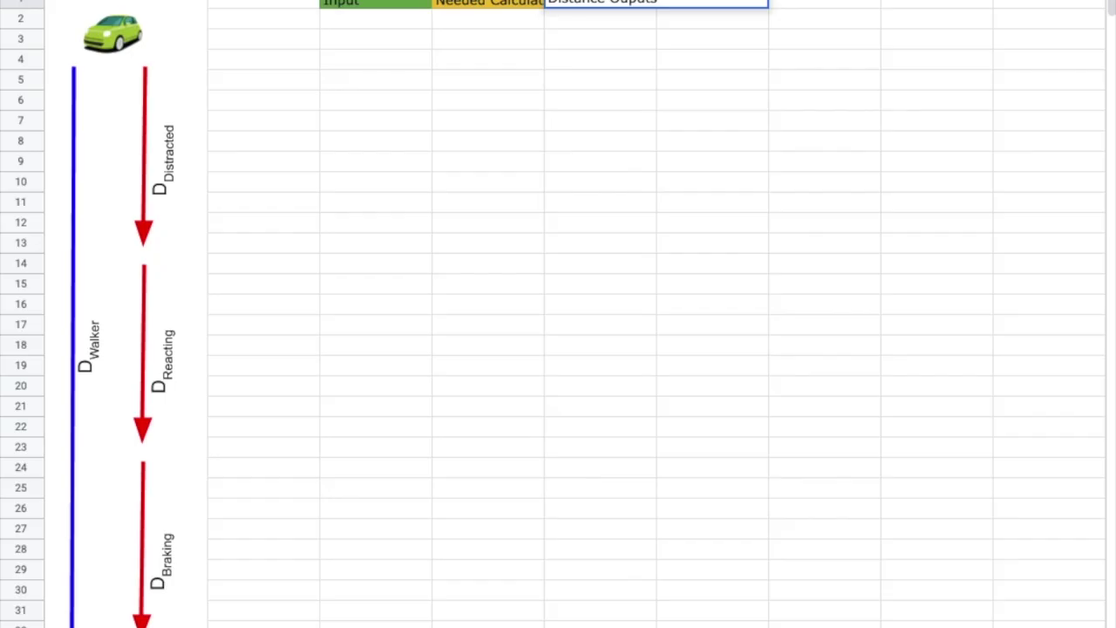
key(ctrl+Return)
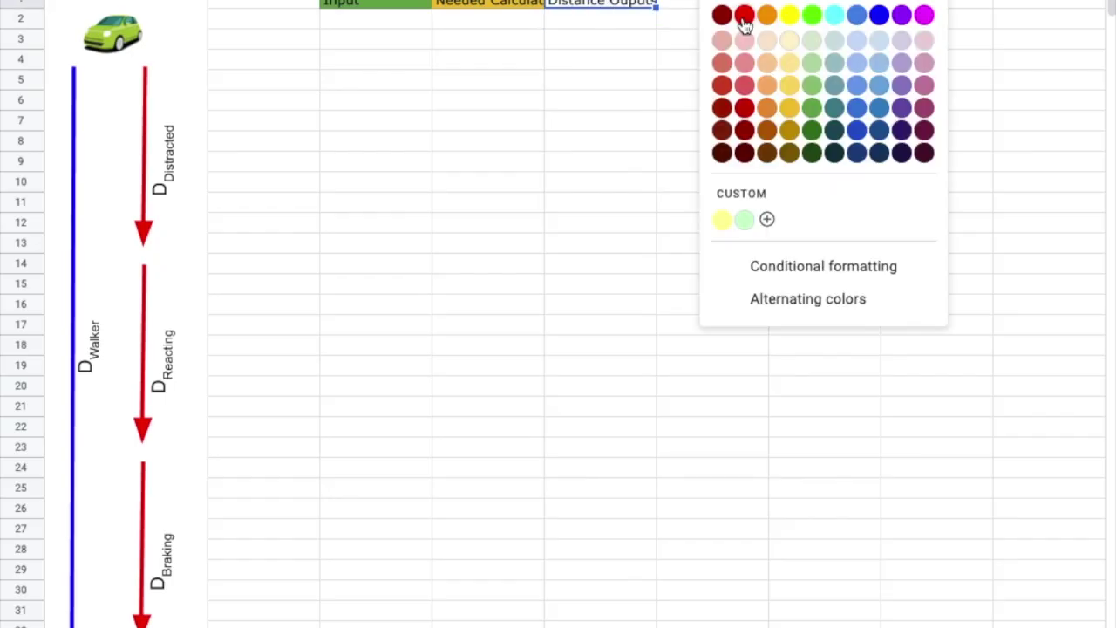
click(743, 22)
click(642, 59)
Centre the headings in C1:E1 horizontally and vertically, and break Needed Calculations onto two lines within its cell
drag(384, 4, 584, 4)
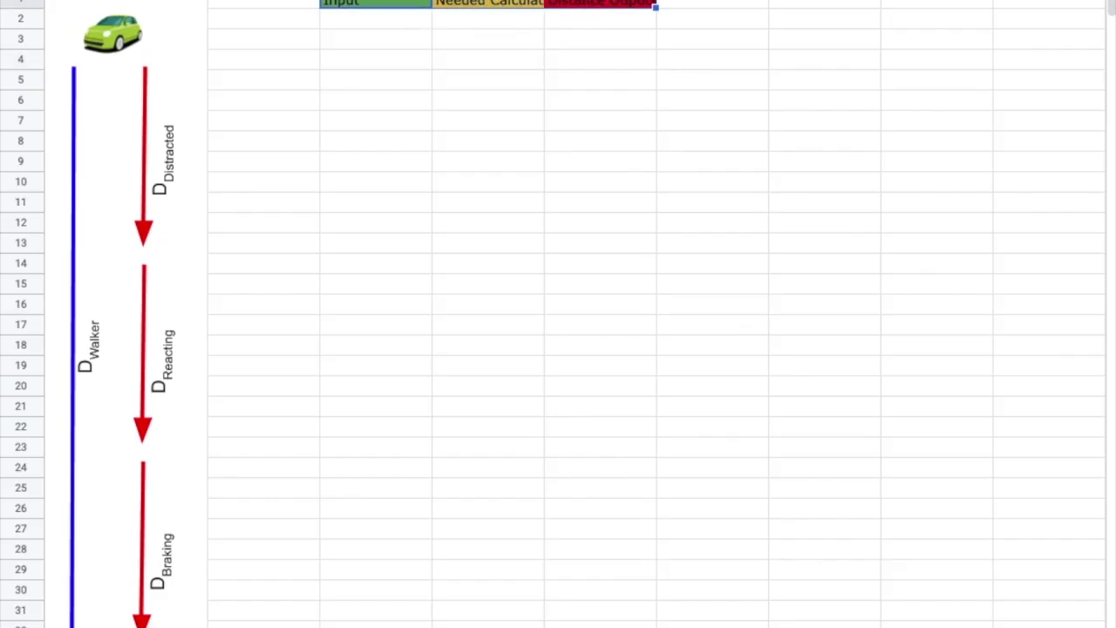
key(ctrl+shift+e)
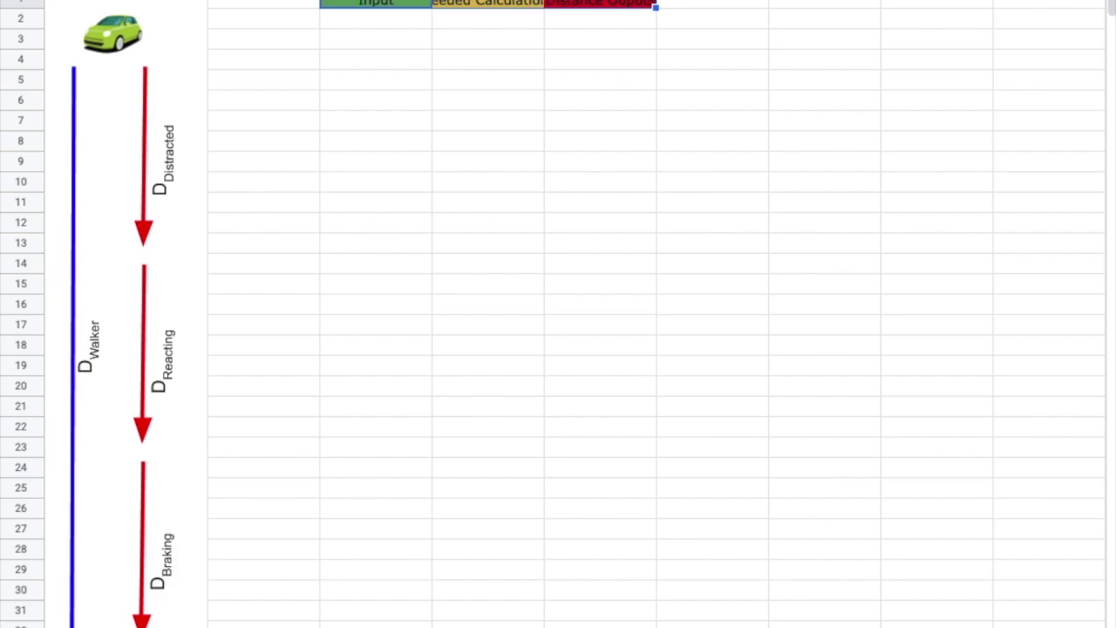
key(ctrl+z)
click(476, 2)
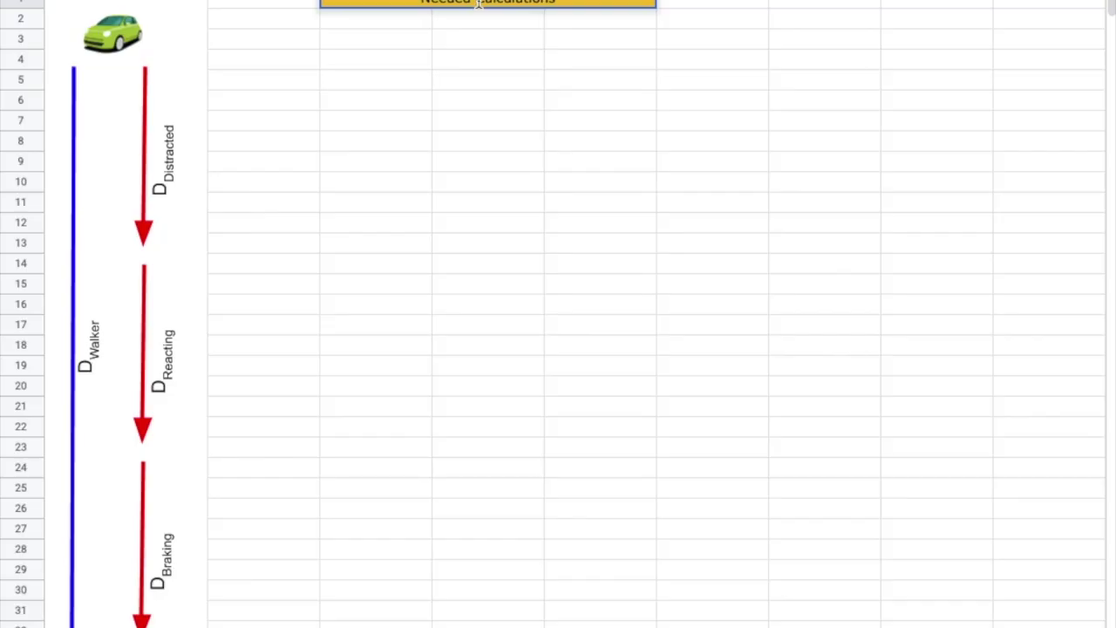
key(ctrl+z)
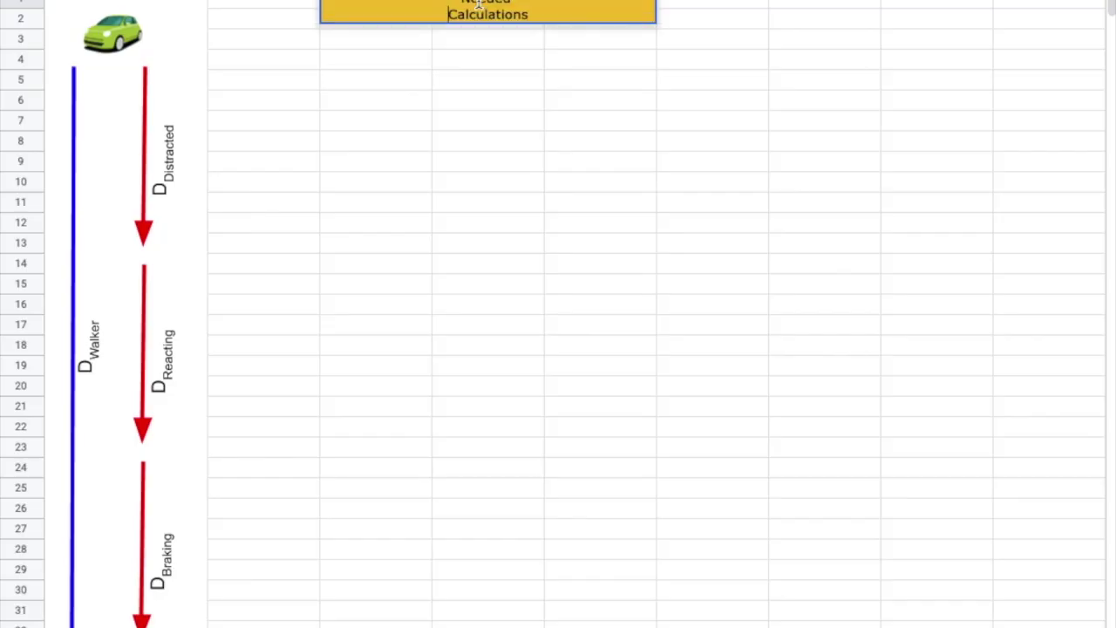
key(ctrl+z)
drag(397, 11, 568, 10)
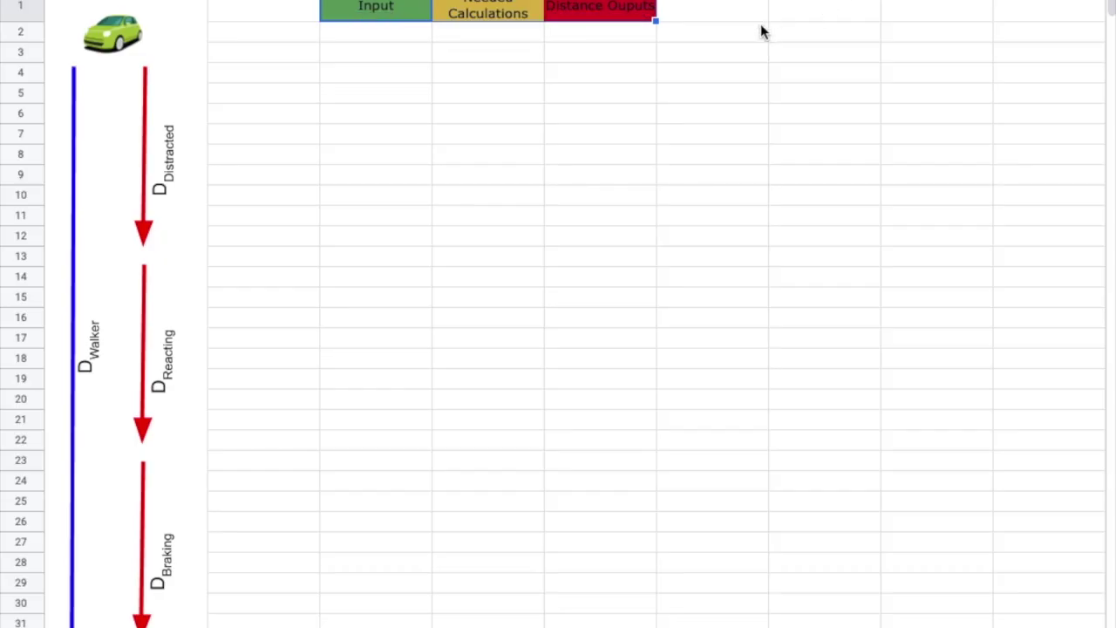
Enter the section heading Distance While Distracted in cell B3
click(256, 54)
text(Distanc)
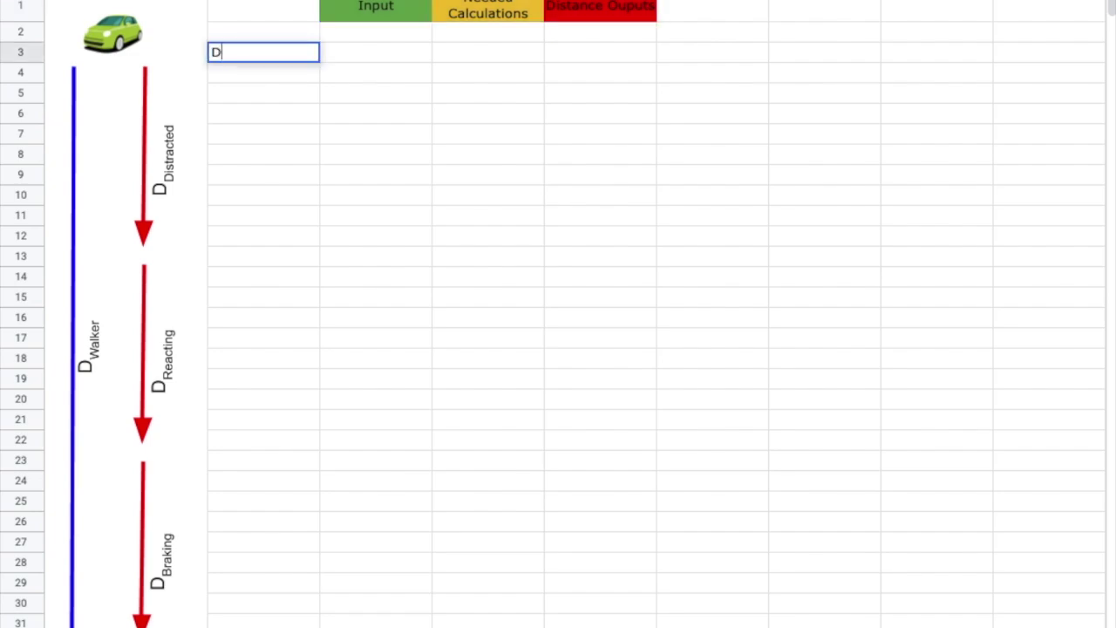
text(e While Dius)
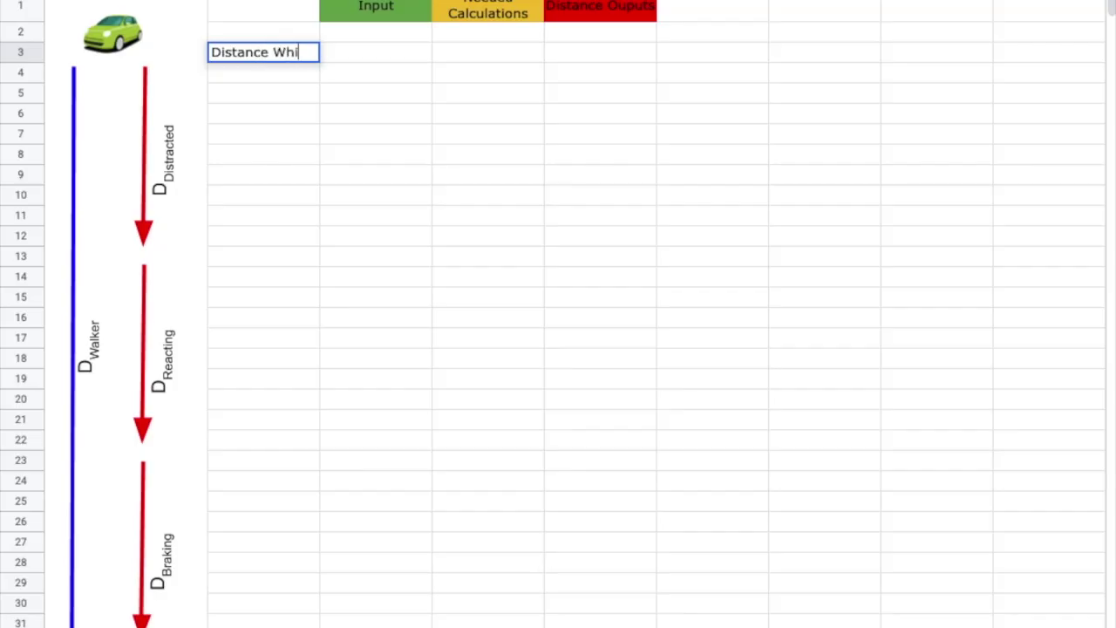
key(BackSpace)
key(BackSpace)
key(BackSpace)
text(ista)
key(BackSpace)
text(racted)
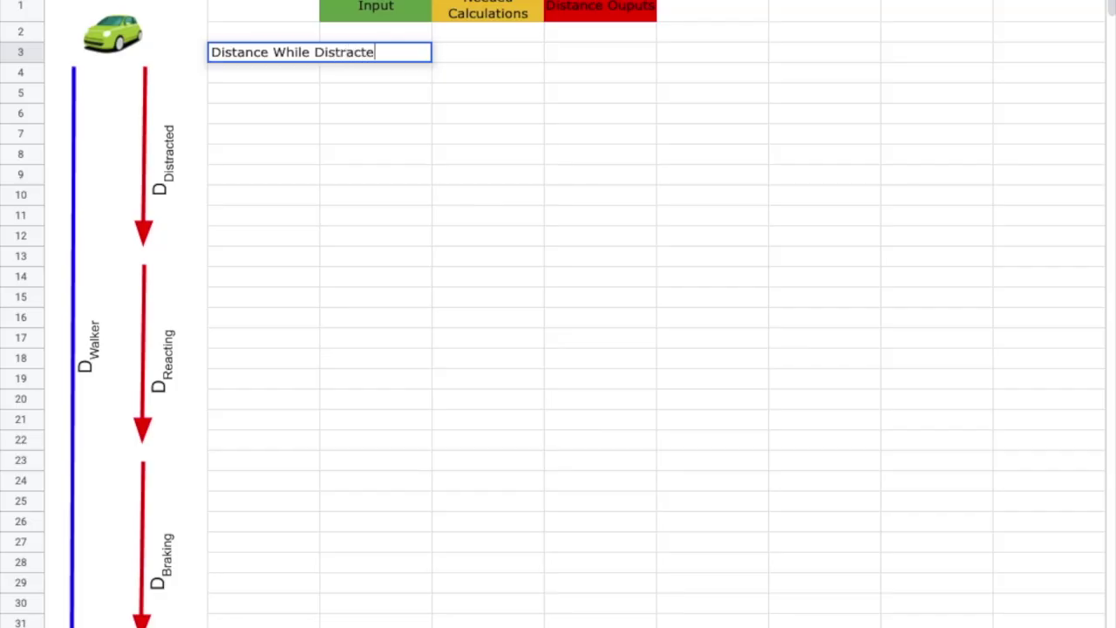
key(Return)
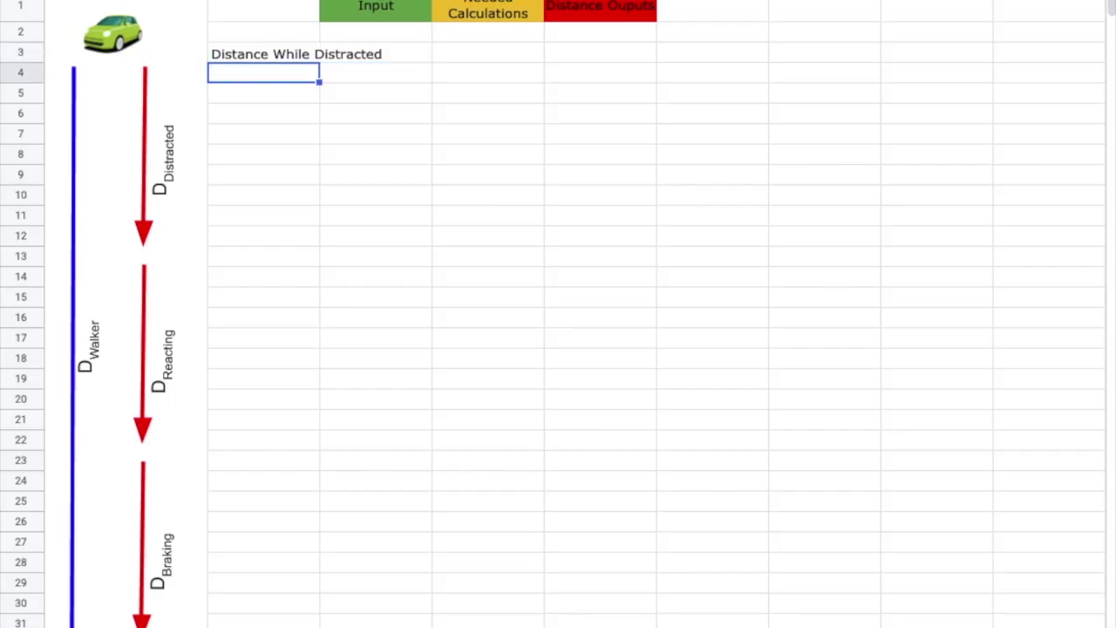
Make the section heading in B3 bold and widen column B so the heading fits inside it
click(269, 59)
key(ctrl+b)
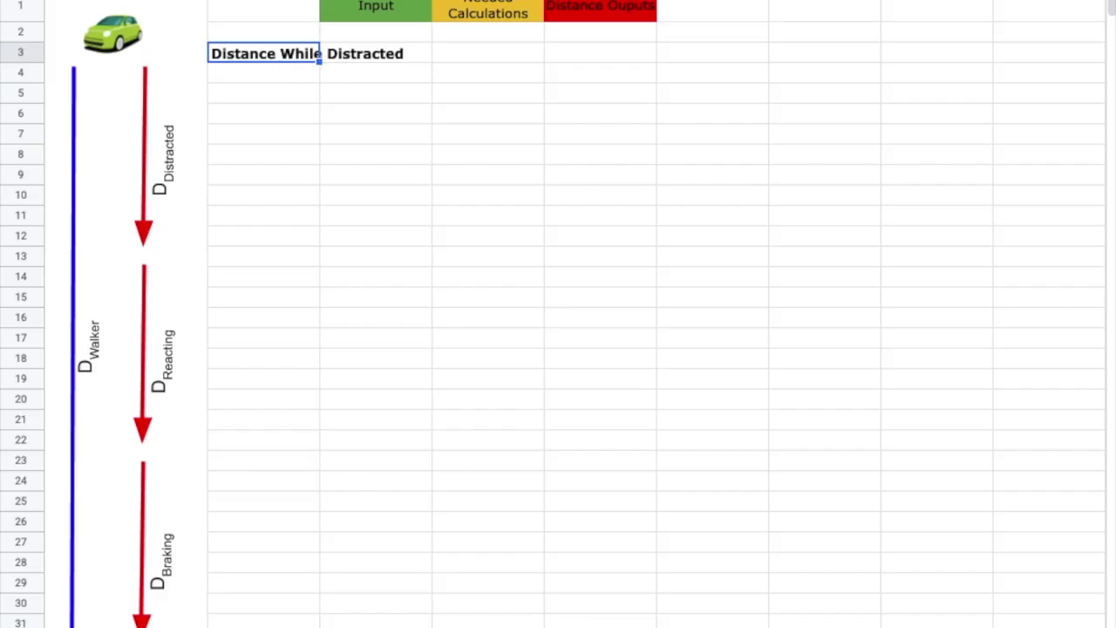
drag(319, 0, 428, 0)
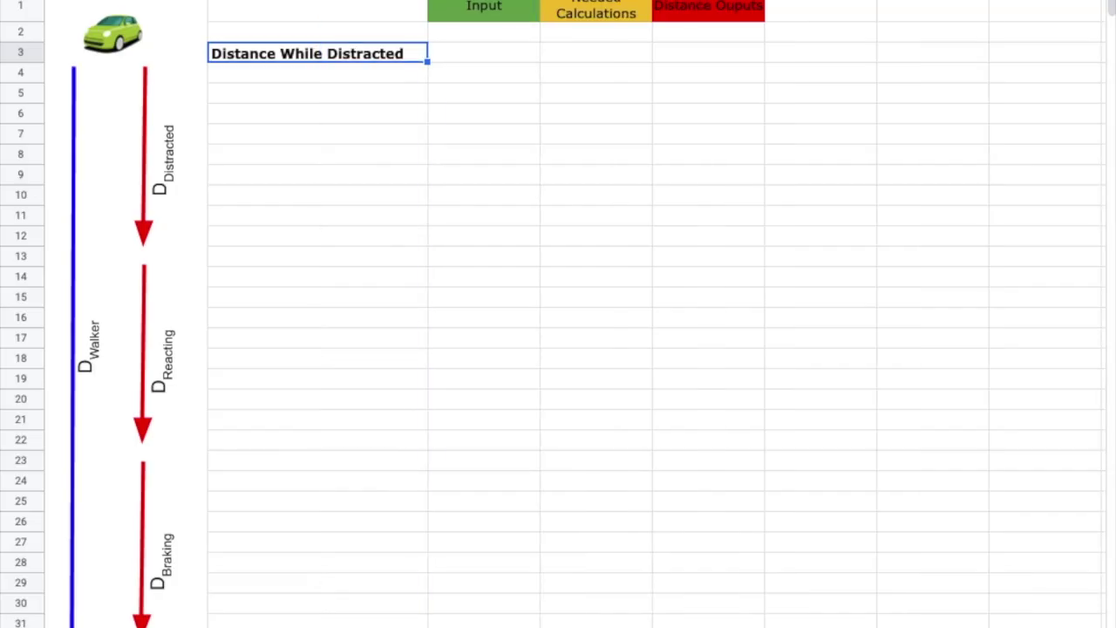
Enter the label Velocity of the Car = in B4 and fill C4 with the same green as the Input heading
click(332, 76)
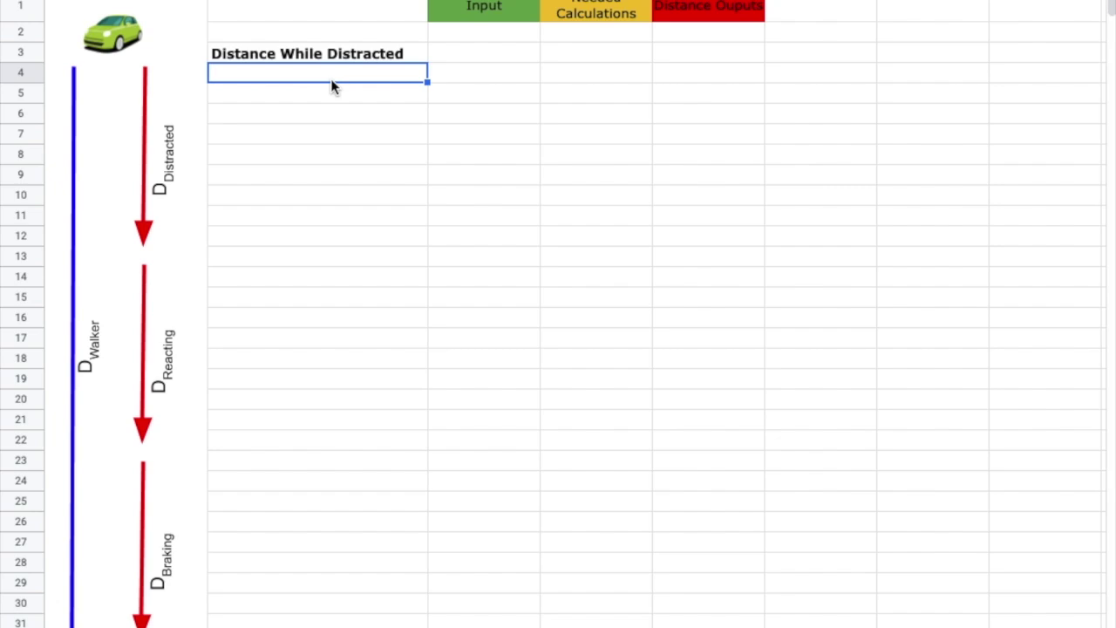
text(Velo)
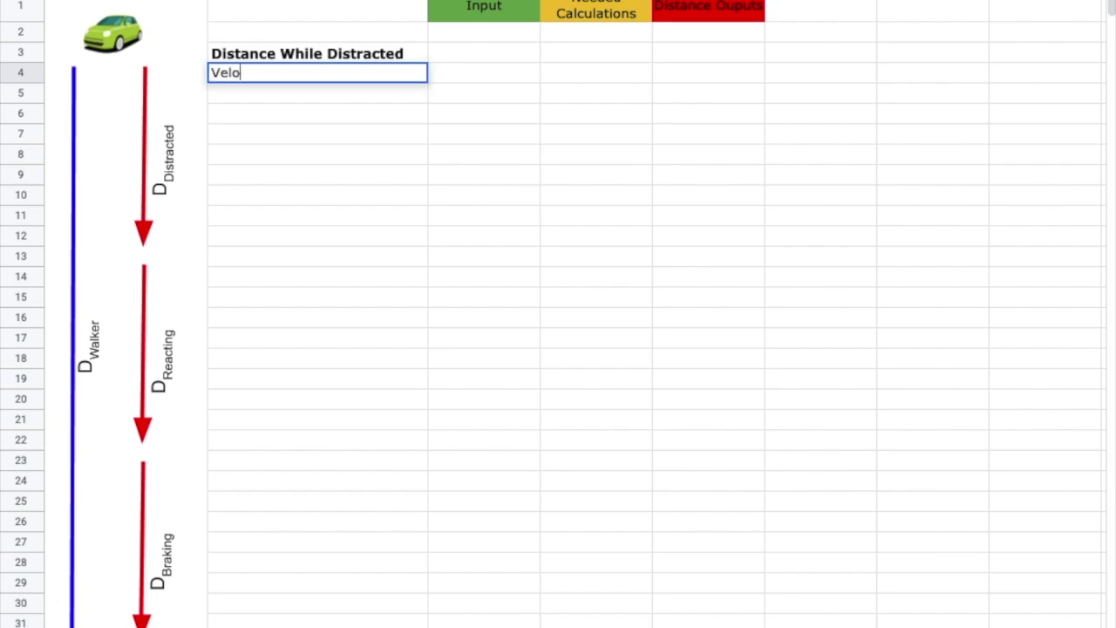
text(city of the Car =)
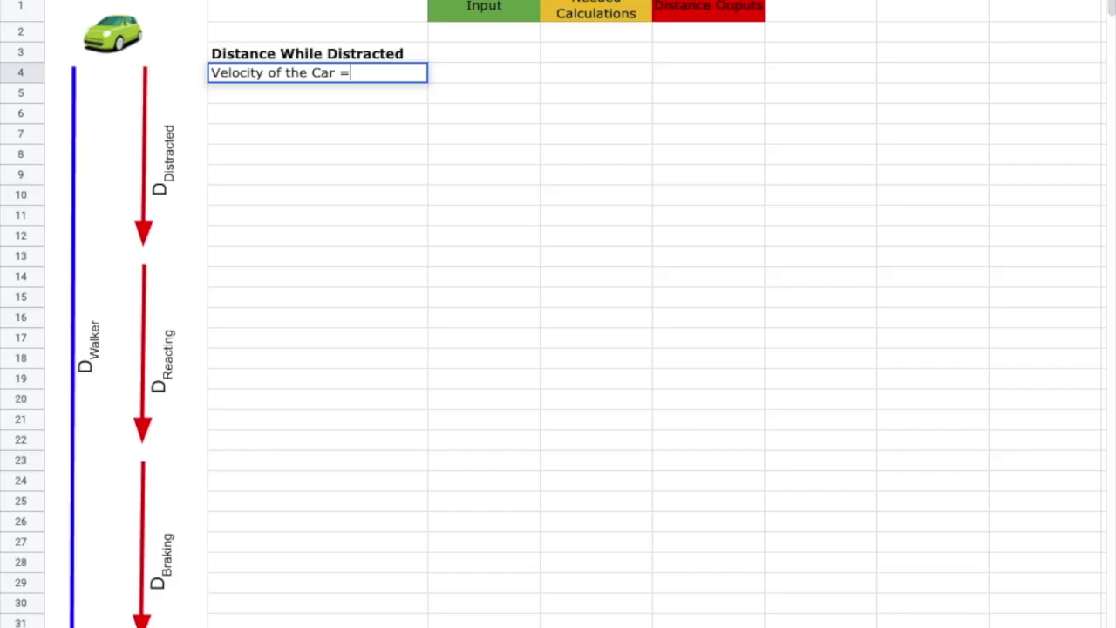
click(473, 80)
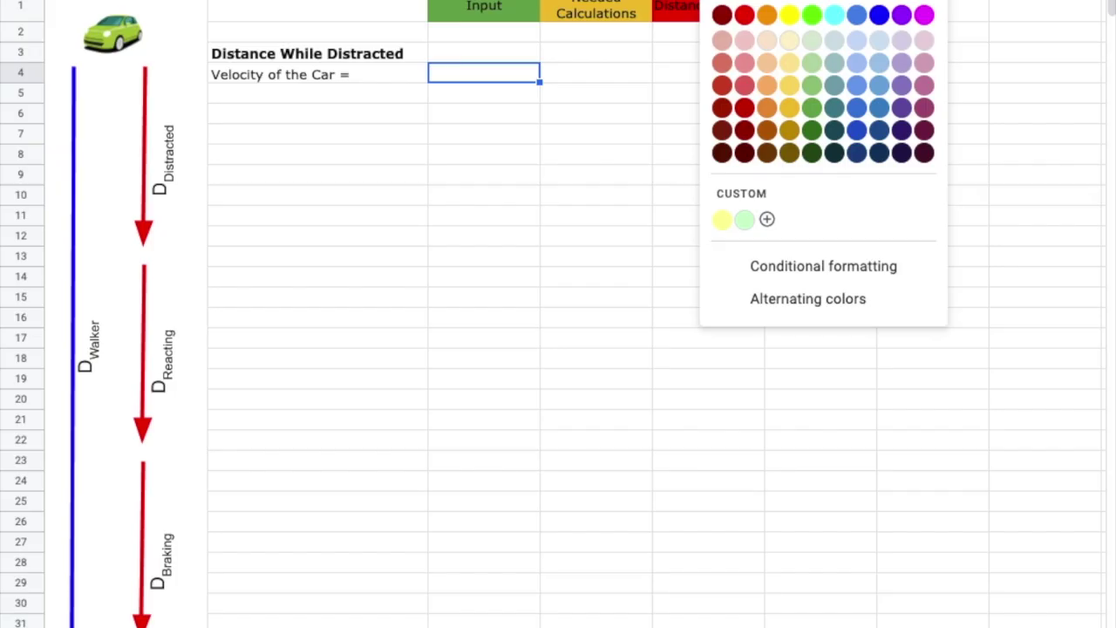
click(811, 116)
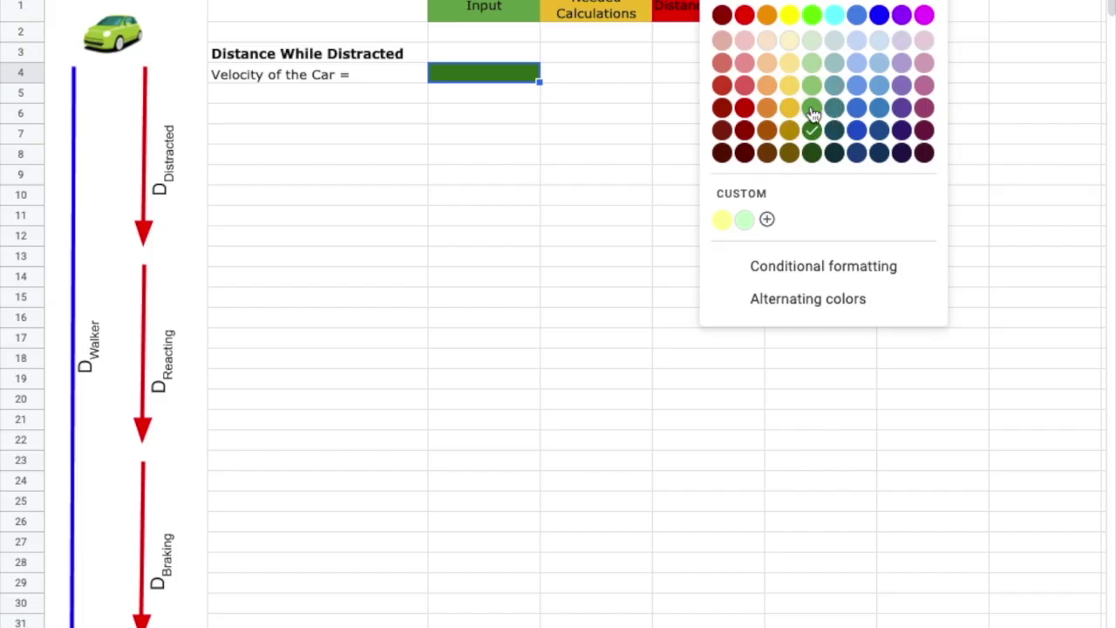
click(810, 108)
Enter the unit m/s in D4 and right-align the Velocity of the Car label in B4
click(564, 76)
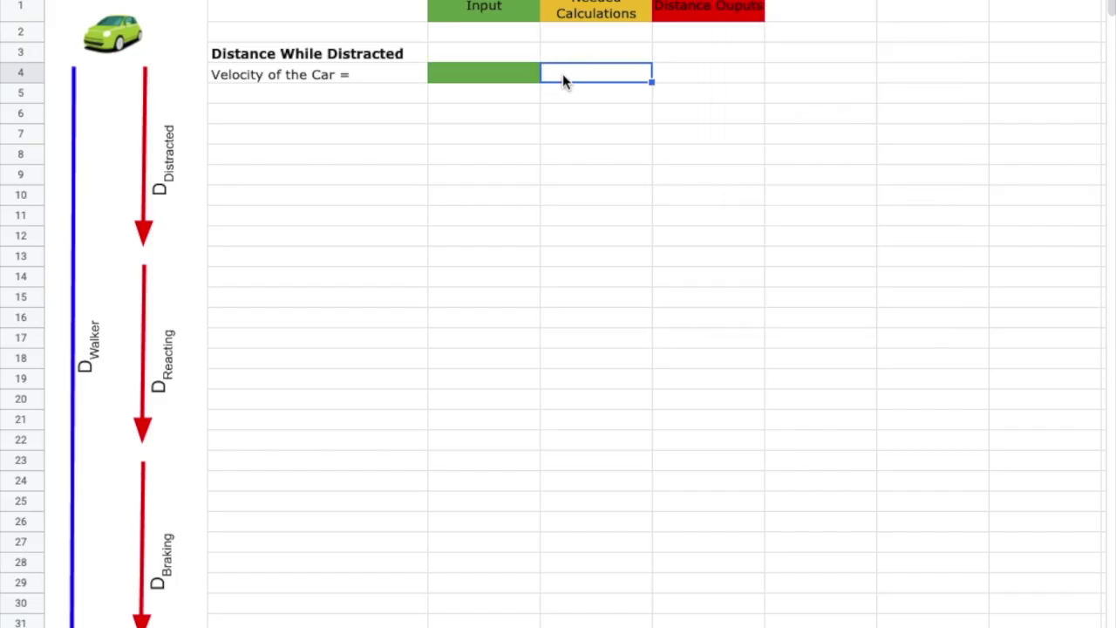
text(m/s)
click(537, 75)
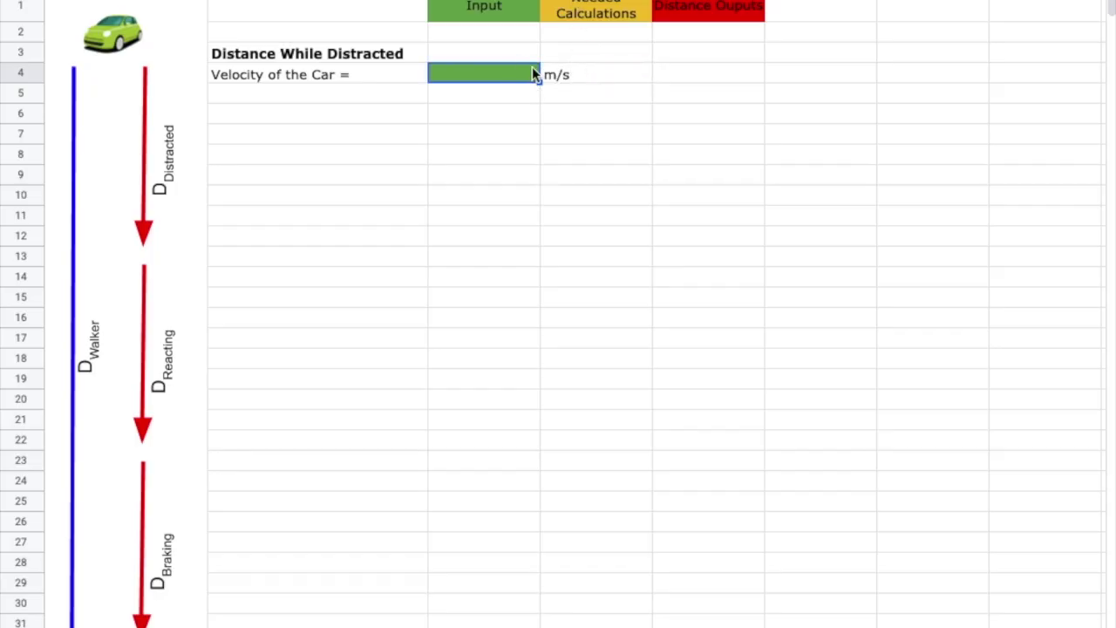
click(266, 75)
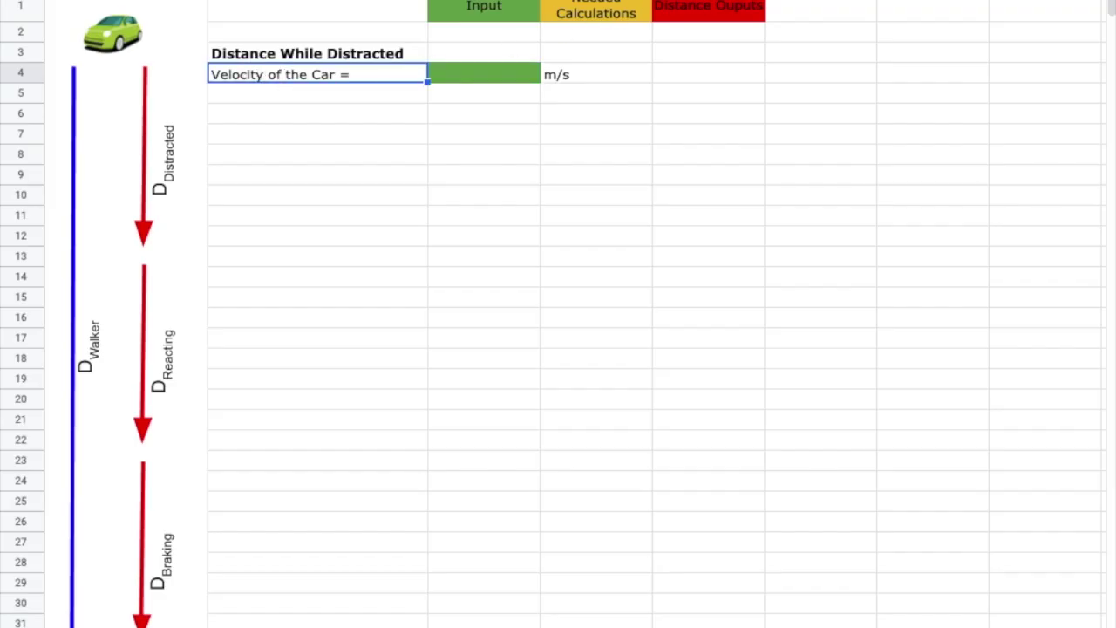
key(ctrl+shift+r)
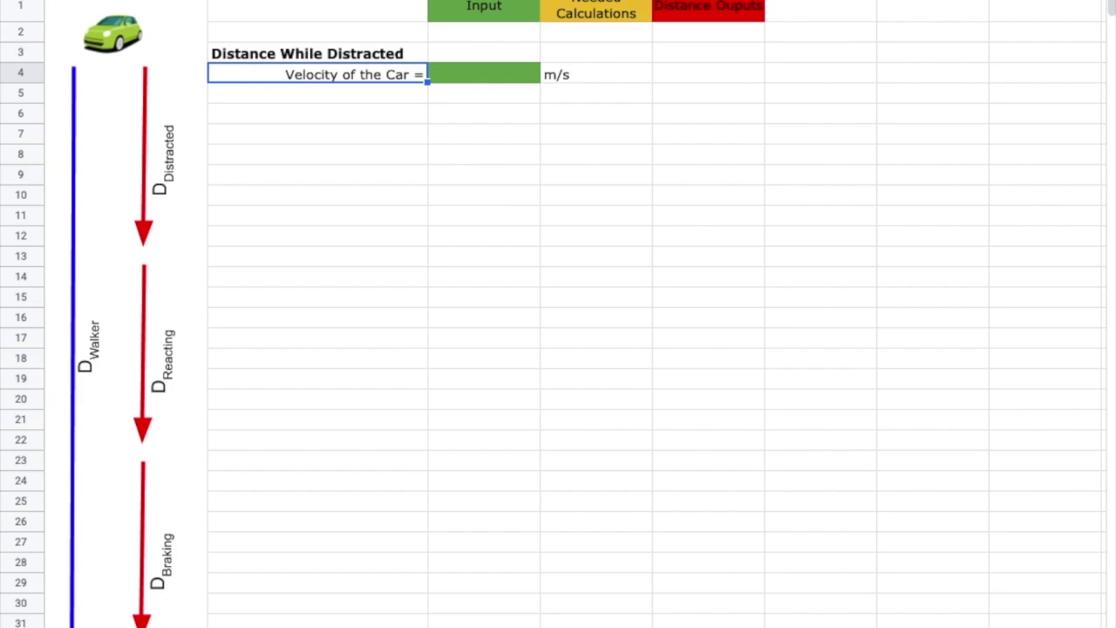
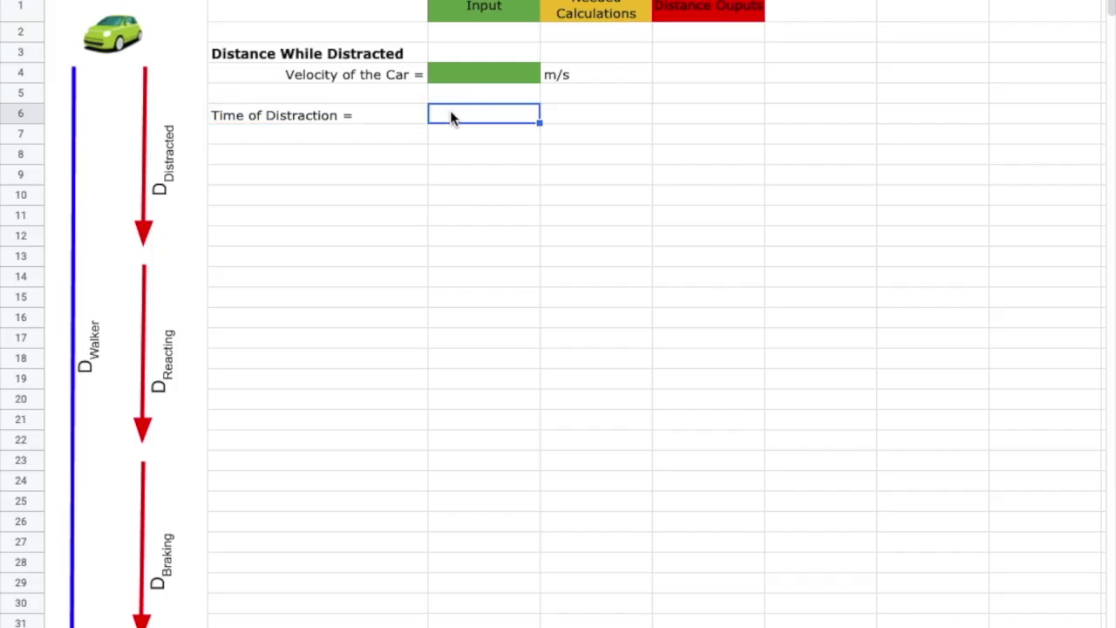
Complete the Time of Distraction row with an Input-green fill in C6, the unit s in D6 and a right-aligned label in B6
click(711, 2)
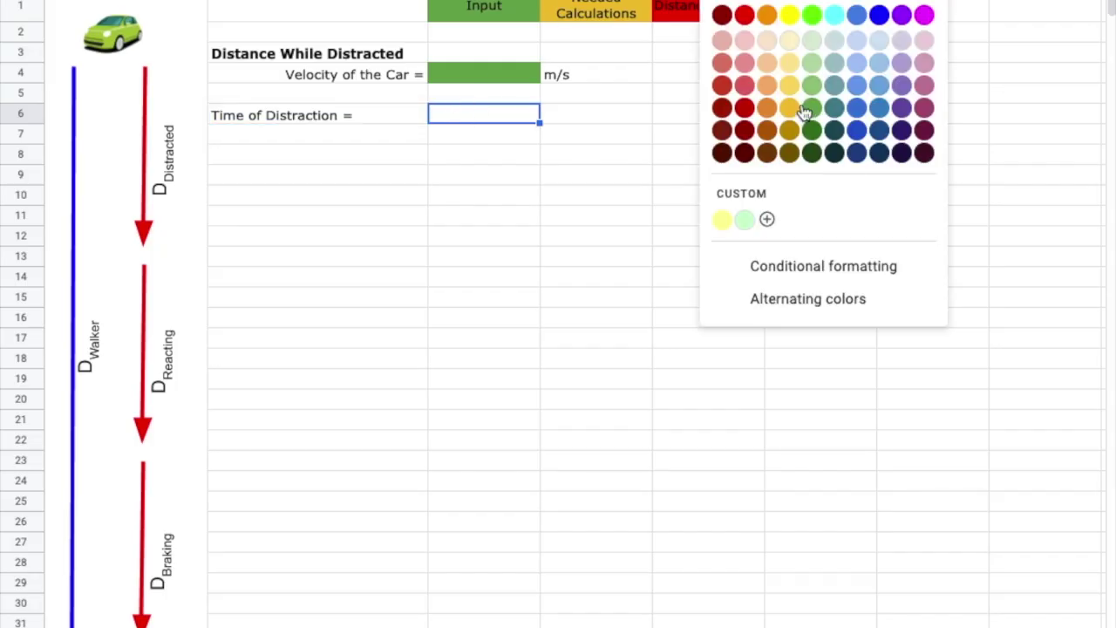
click(811, 112)
click(561, 120)
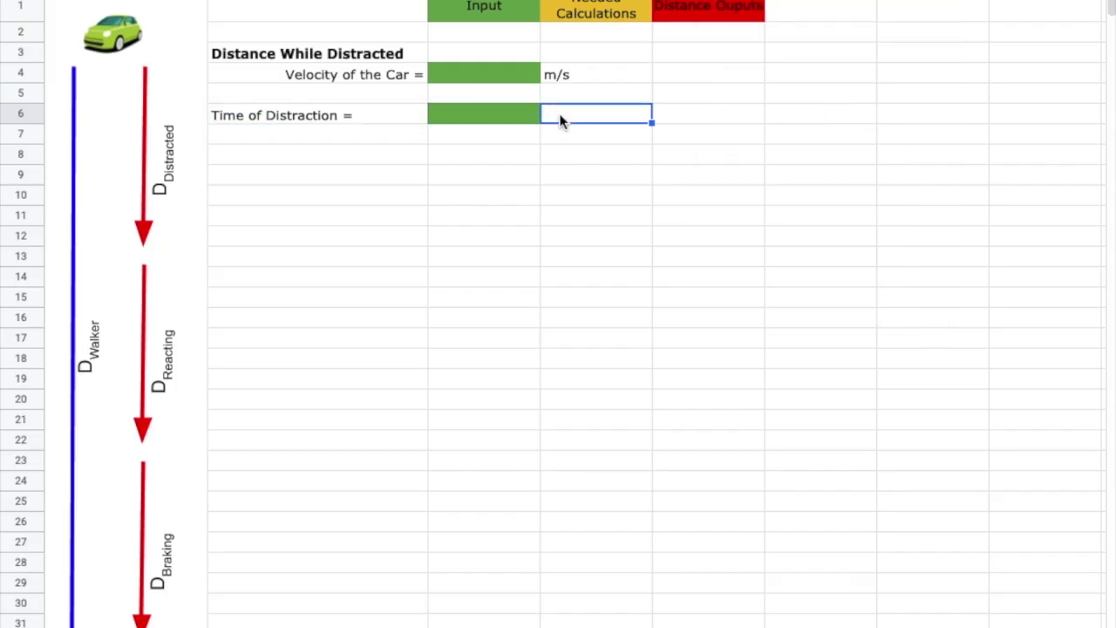
text(s)
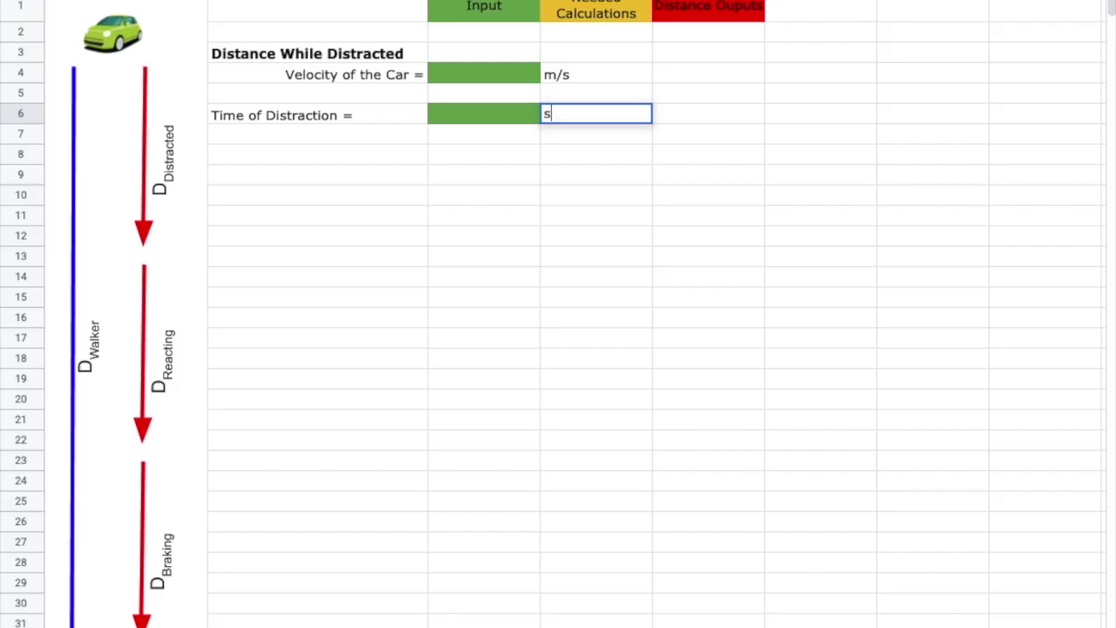
click(395, 118)
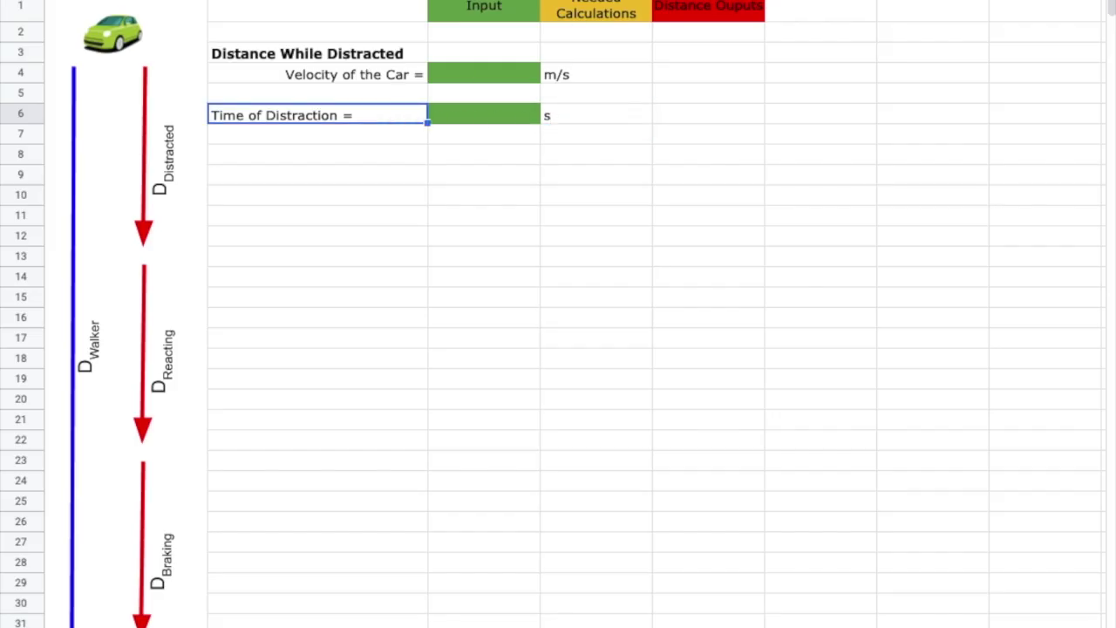
key(ctrl+shift+r)
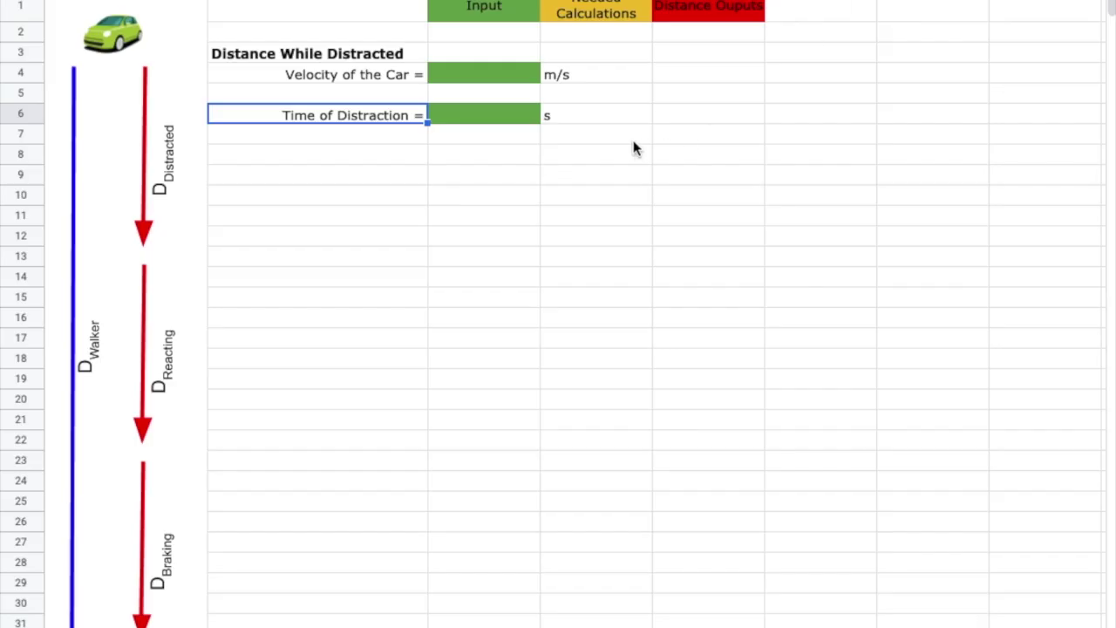
Enter the label Distance the car goes while distracted = in B8 and widen column B to fit it
click(406, 162)
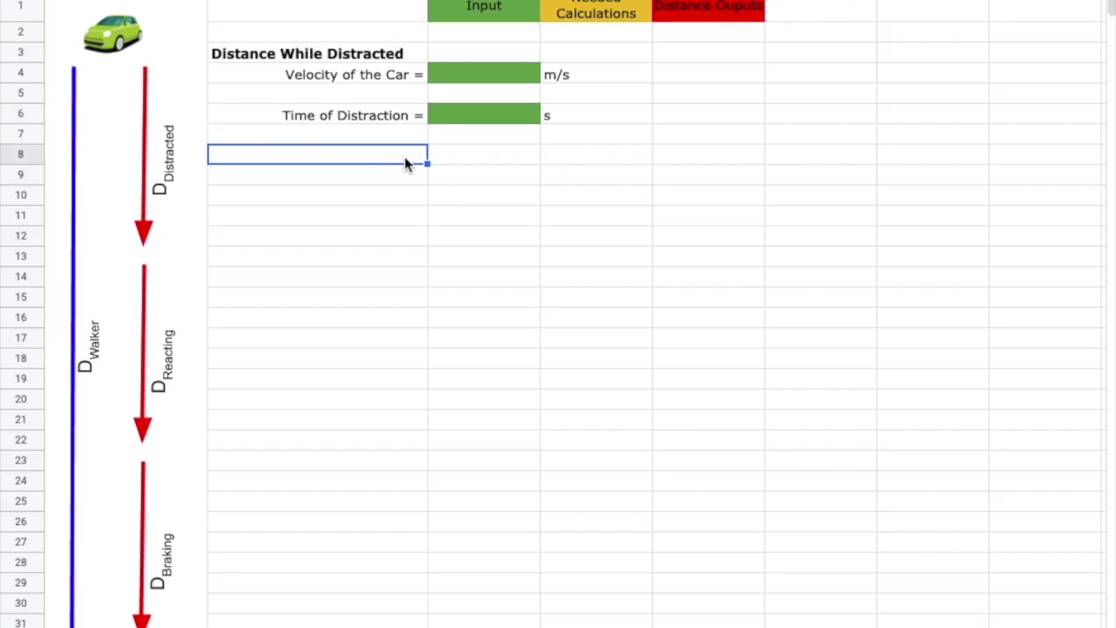
text(Distance )
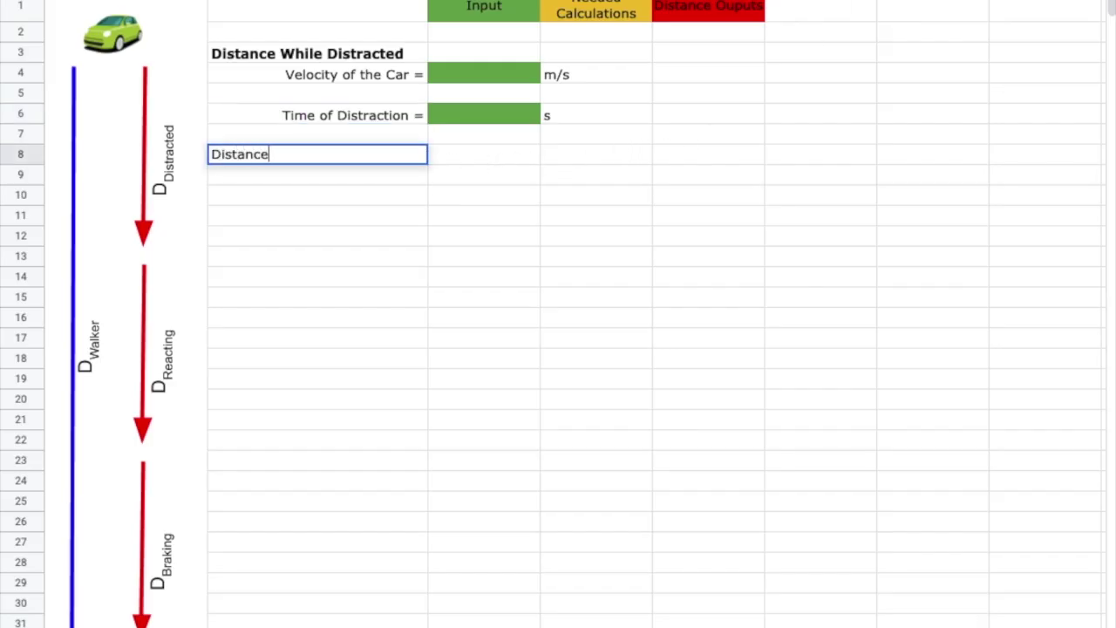
text(the car go)
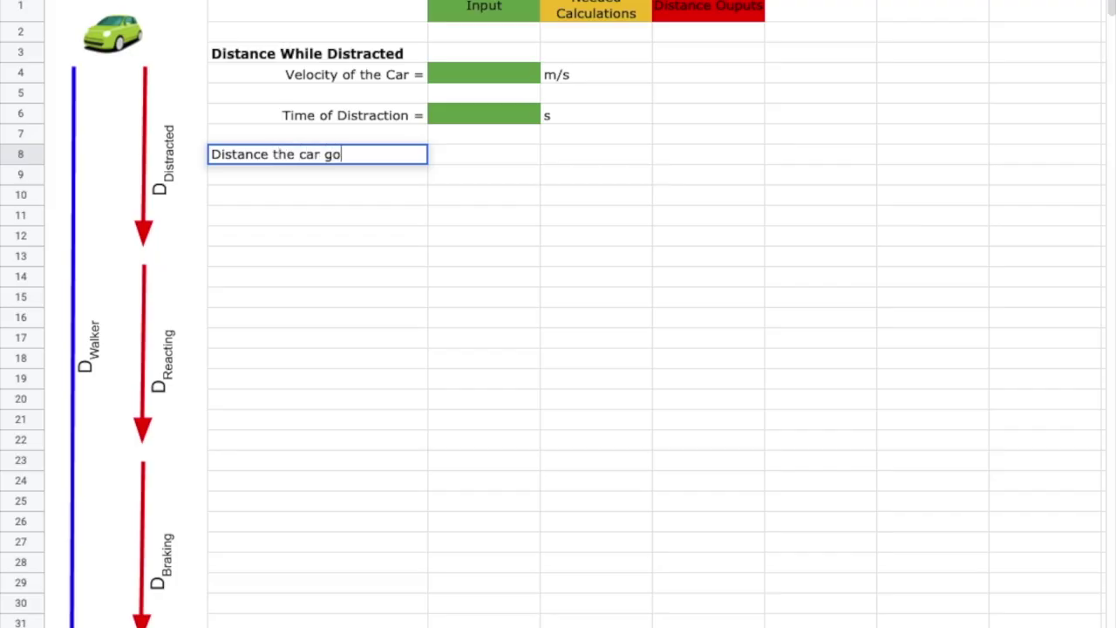
text(es while dis)
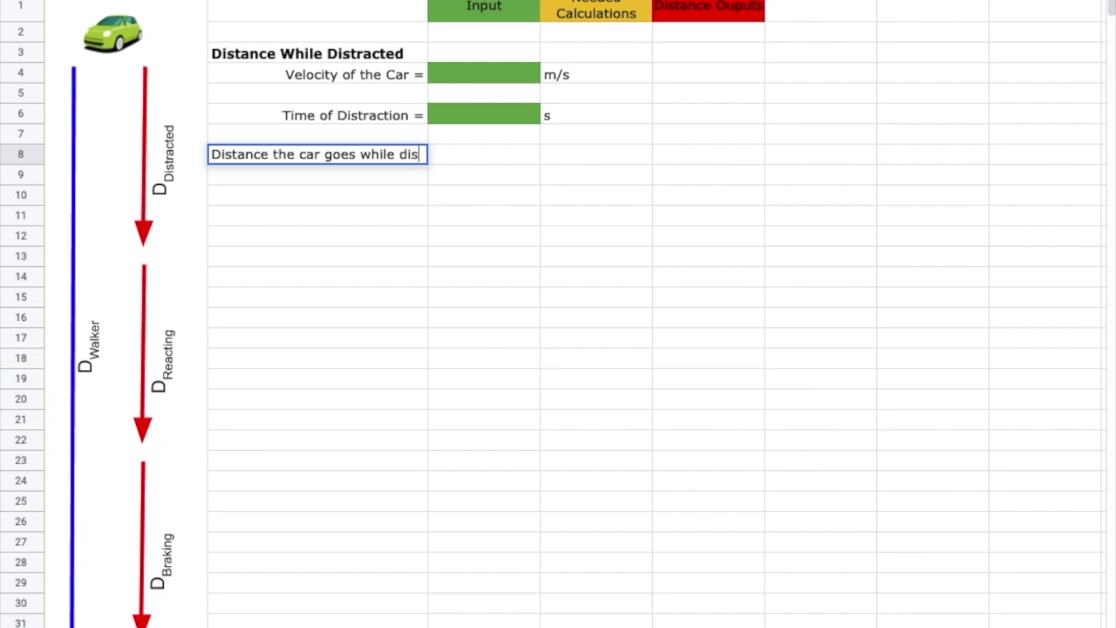
text(tracted =)
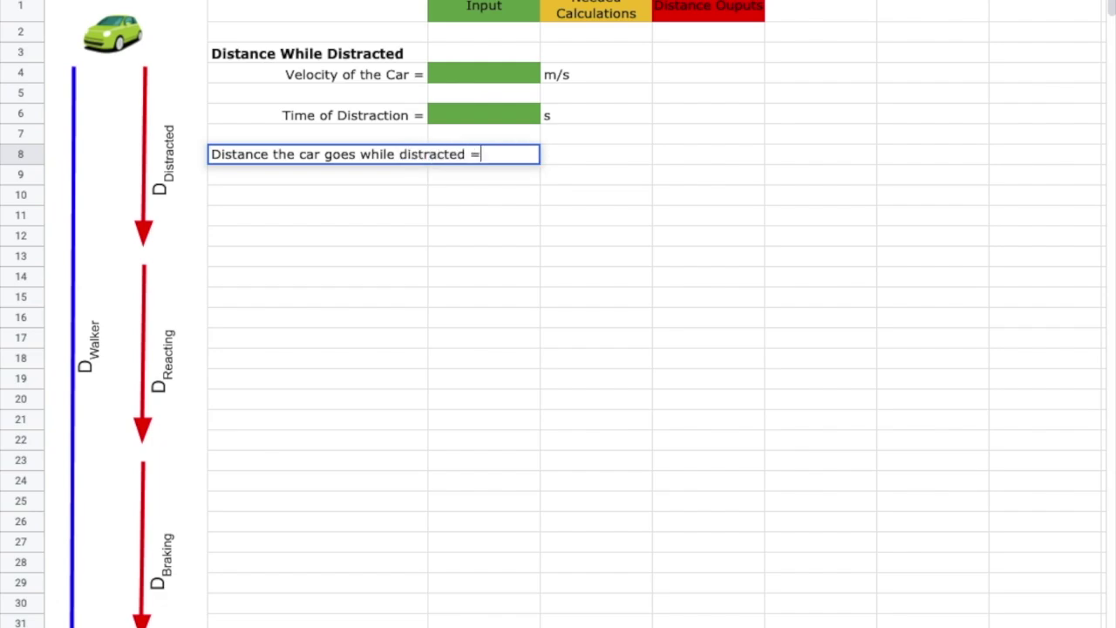
key(Return)
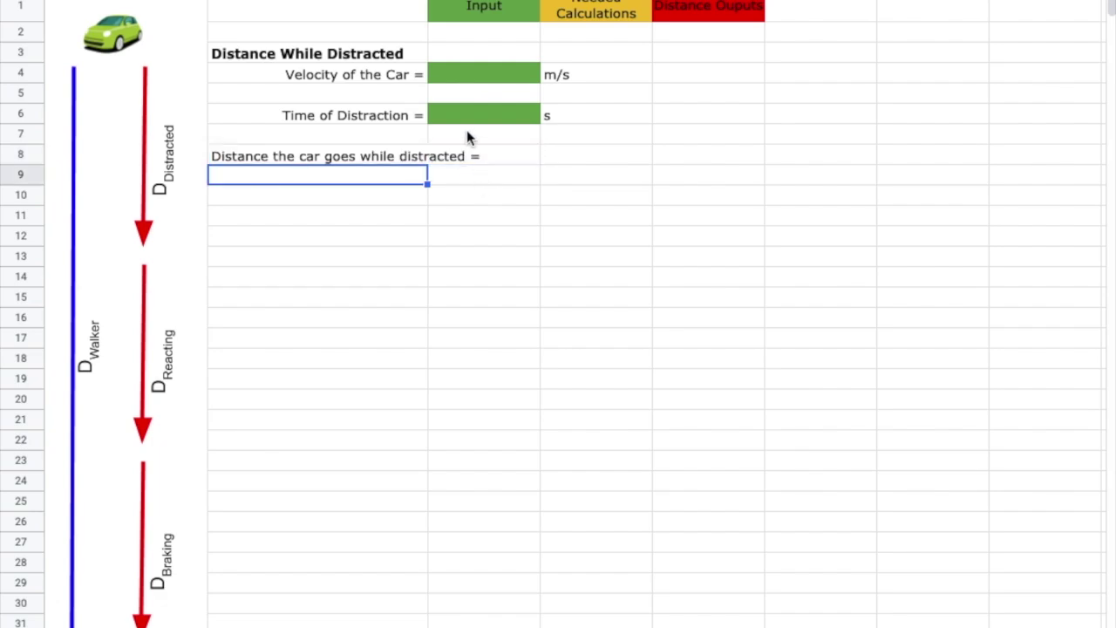
drag(427, 2, 489, 2)
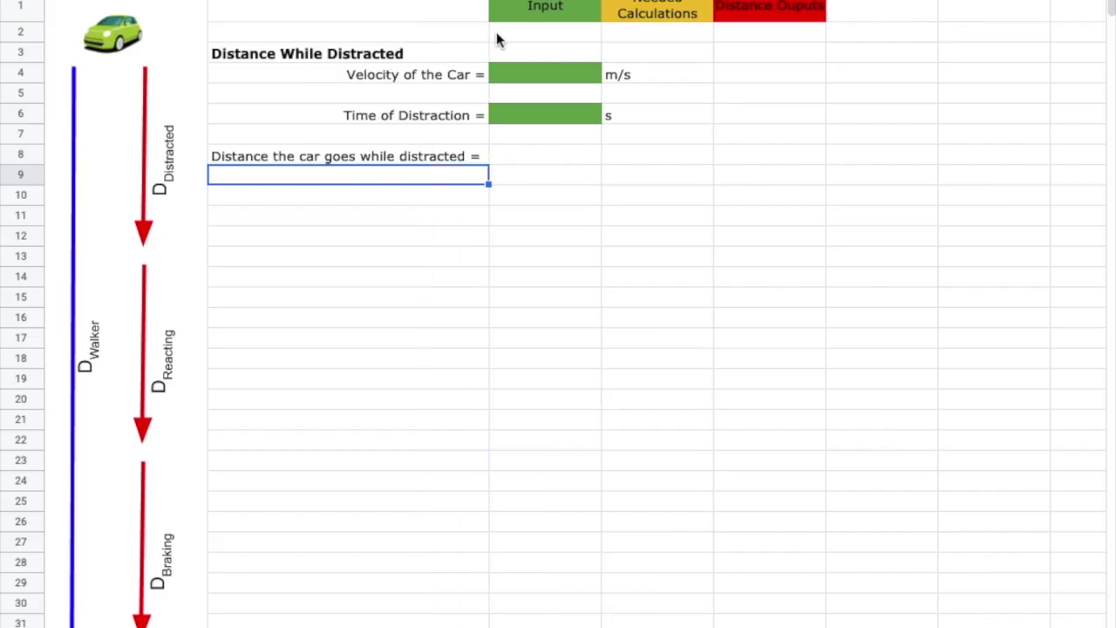
Fill the distracted-distance output cell E8 with the same red as the Distance Ouputs heading
click(730, 160)
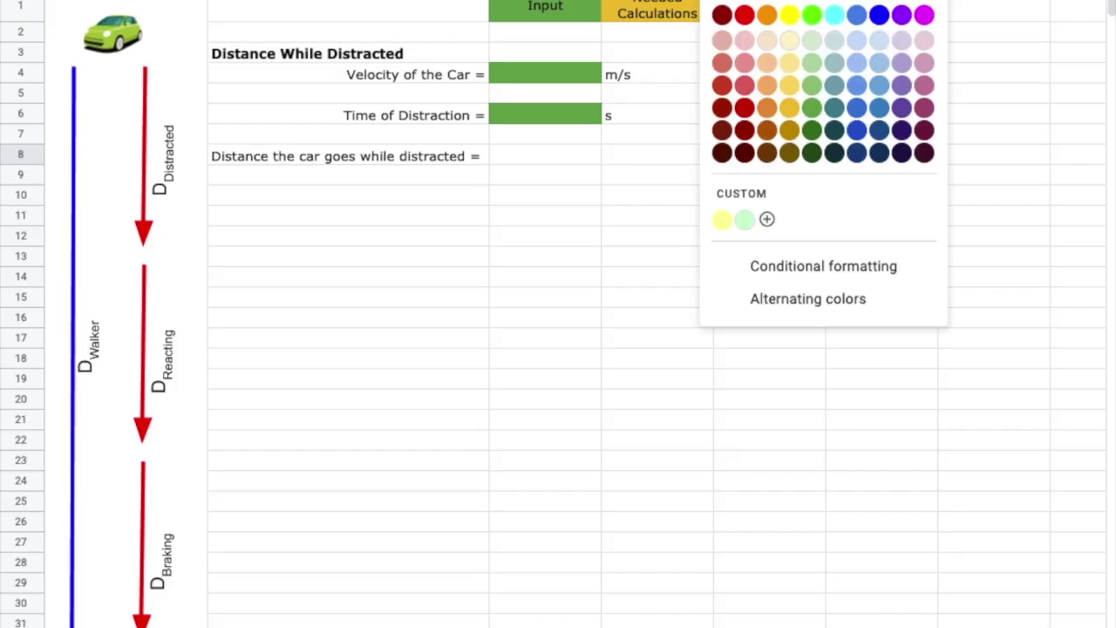
click(747, 15)
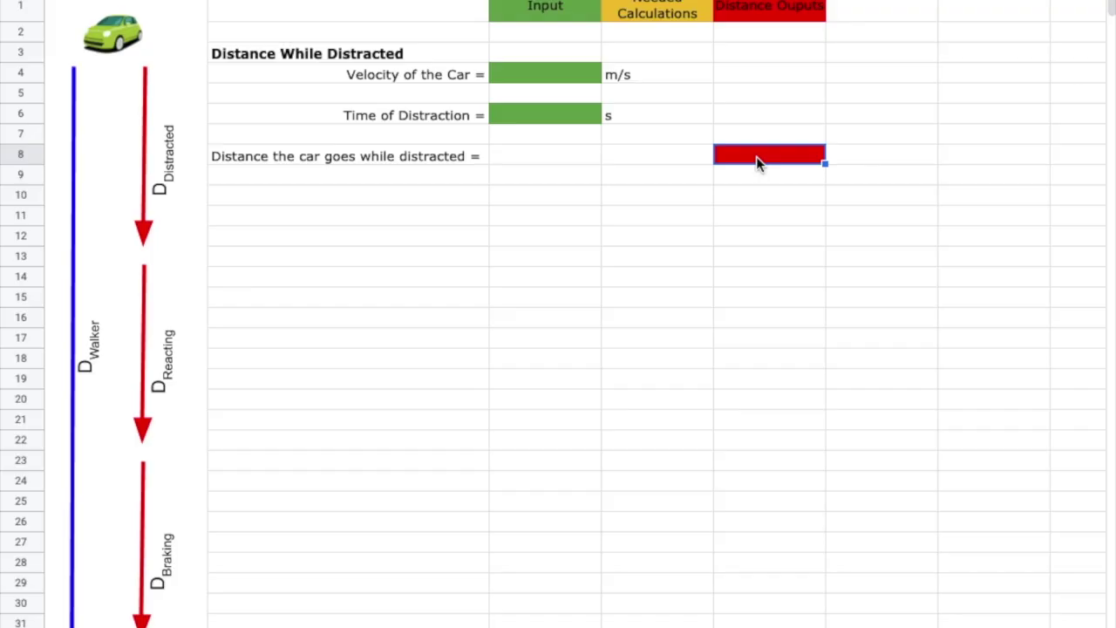
Enter the formula =C4*C6 in the distracted-distance output cell E8 and the unit m in F8
text(=)
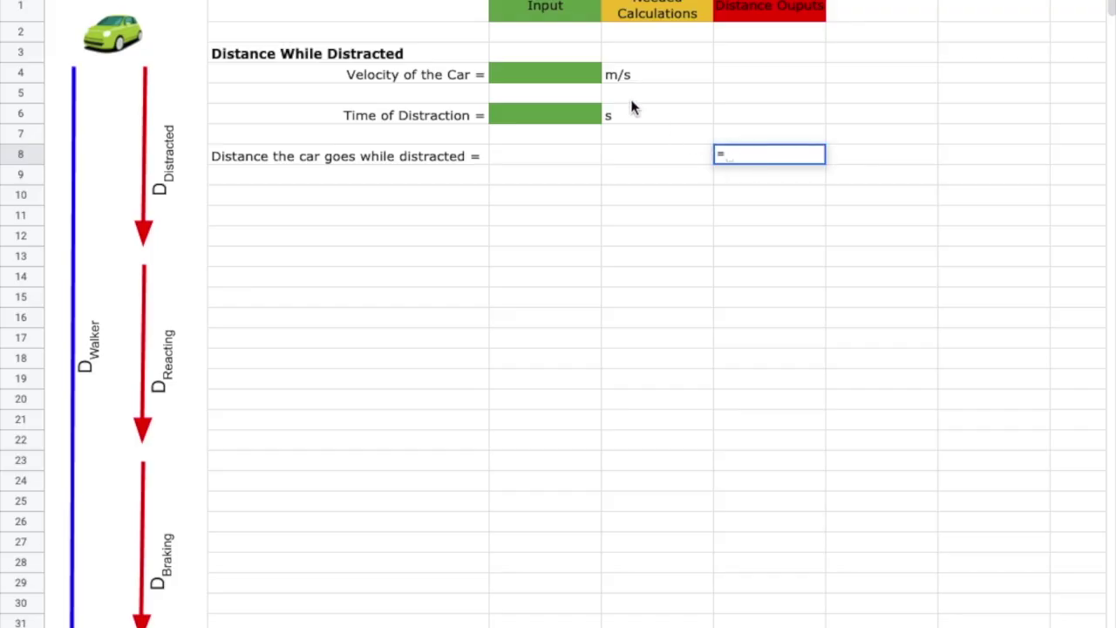
click(568, 78)
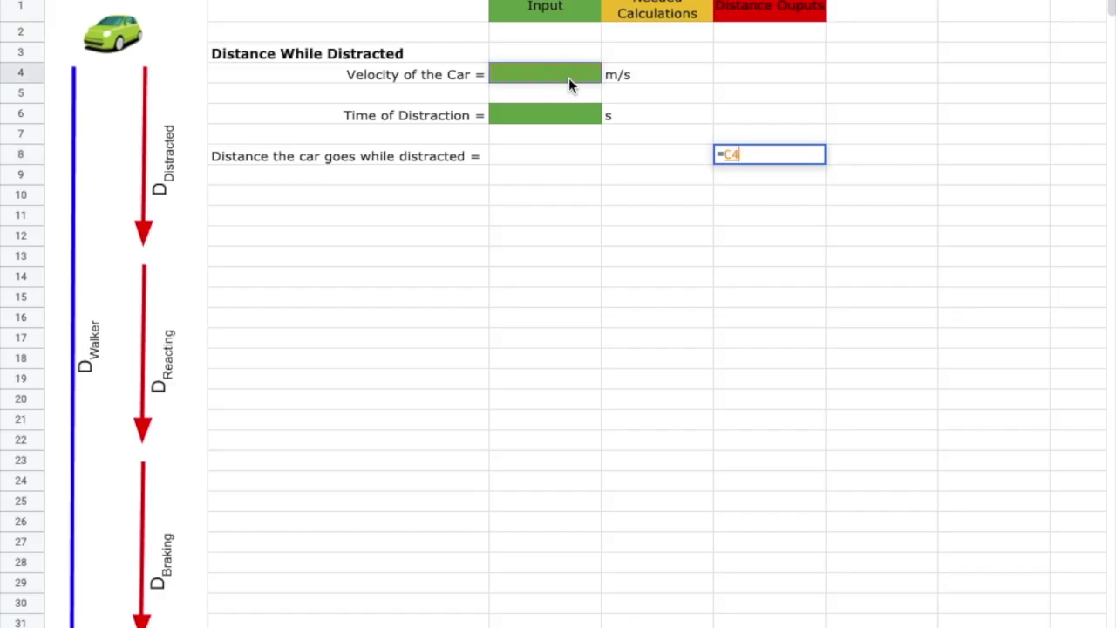
text(*)
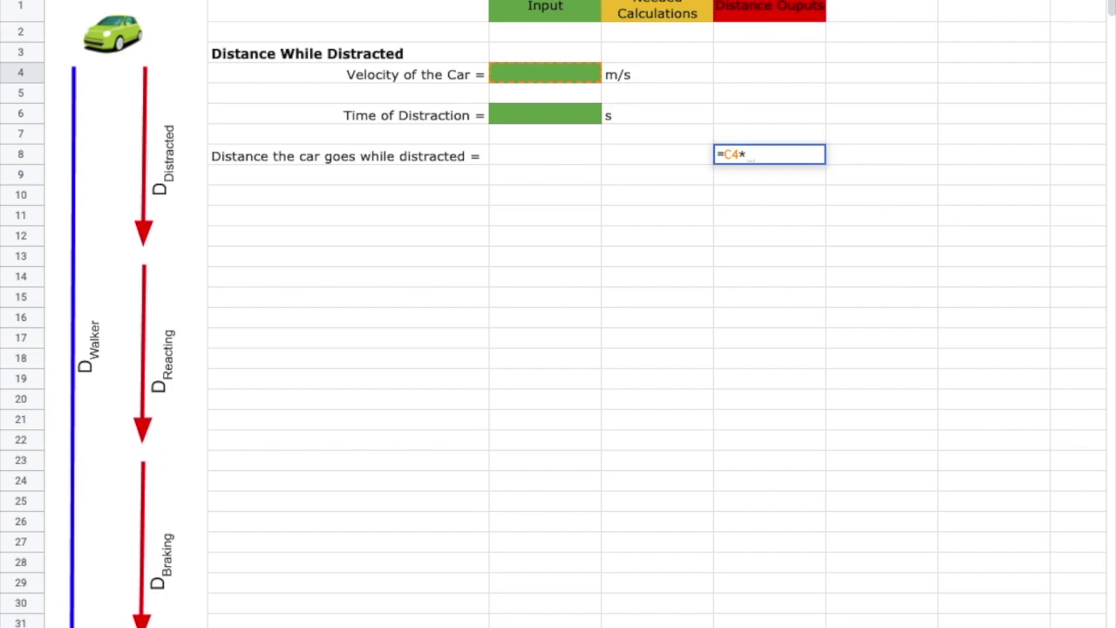
click(573, 120)
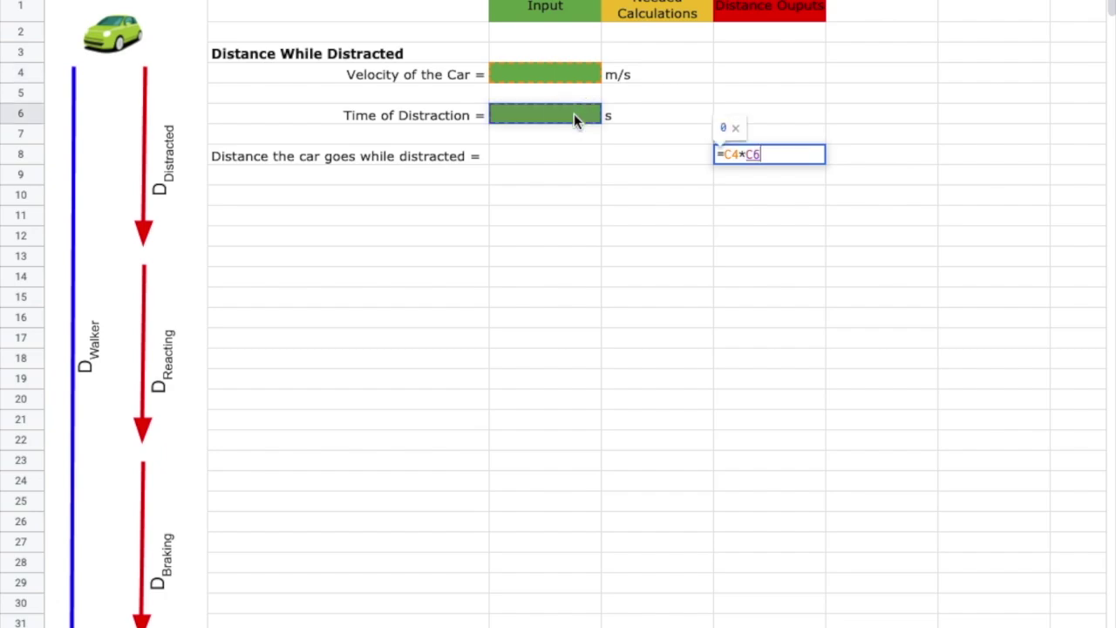
key(Return)
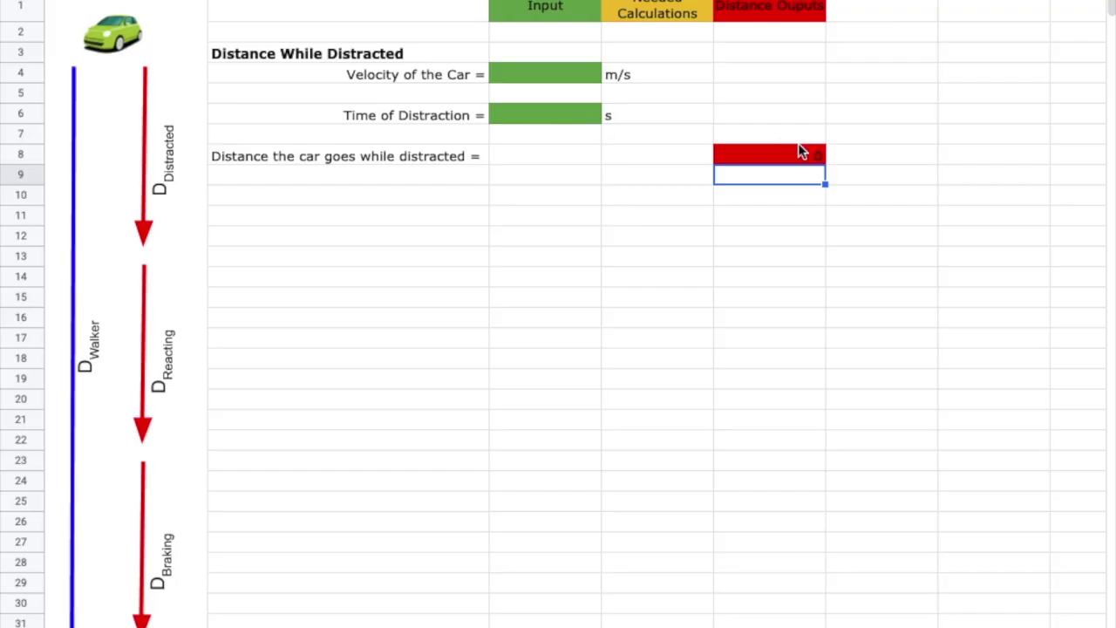
click(855, 157)
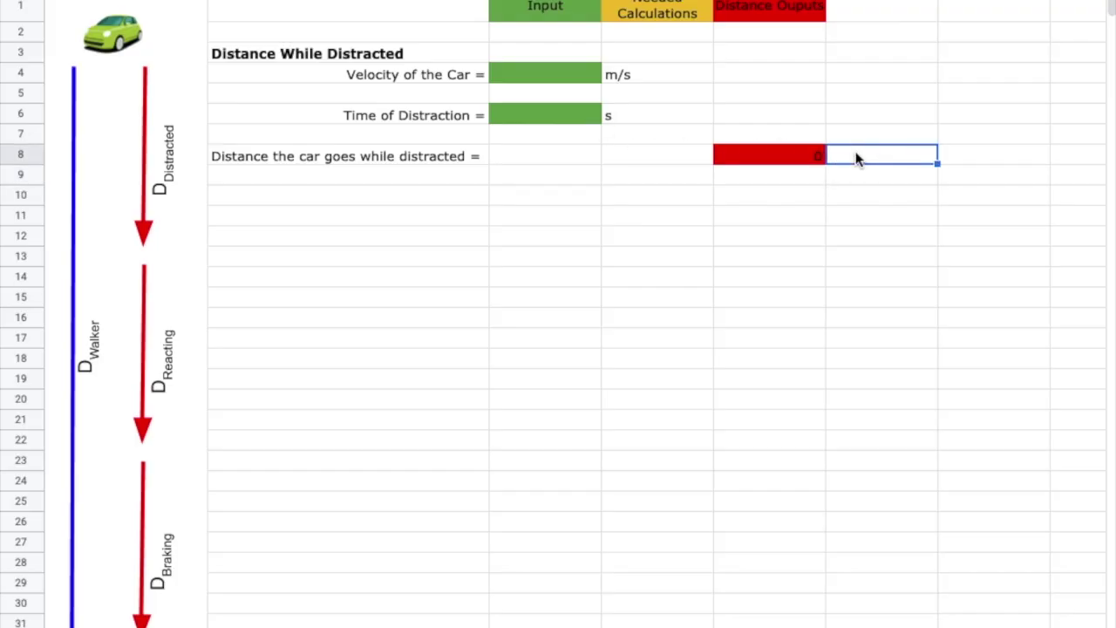
text(m)
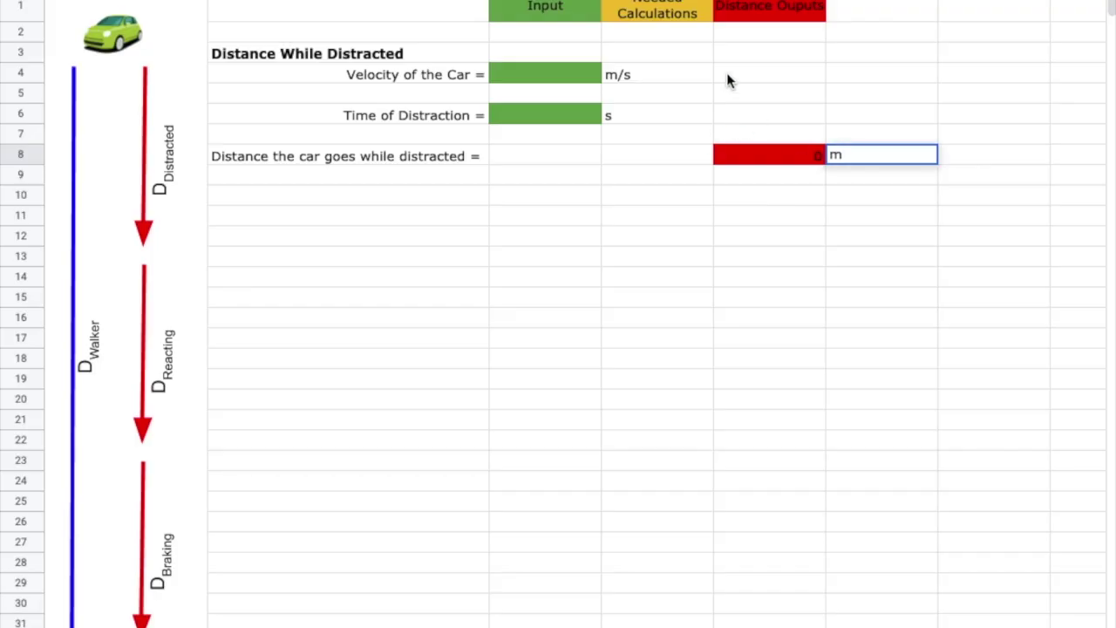
Wrap the Distance Ouputs heading in E1 and narrow columns E, D and C to fit their headings more tightly
click(762, 11)
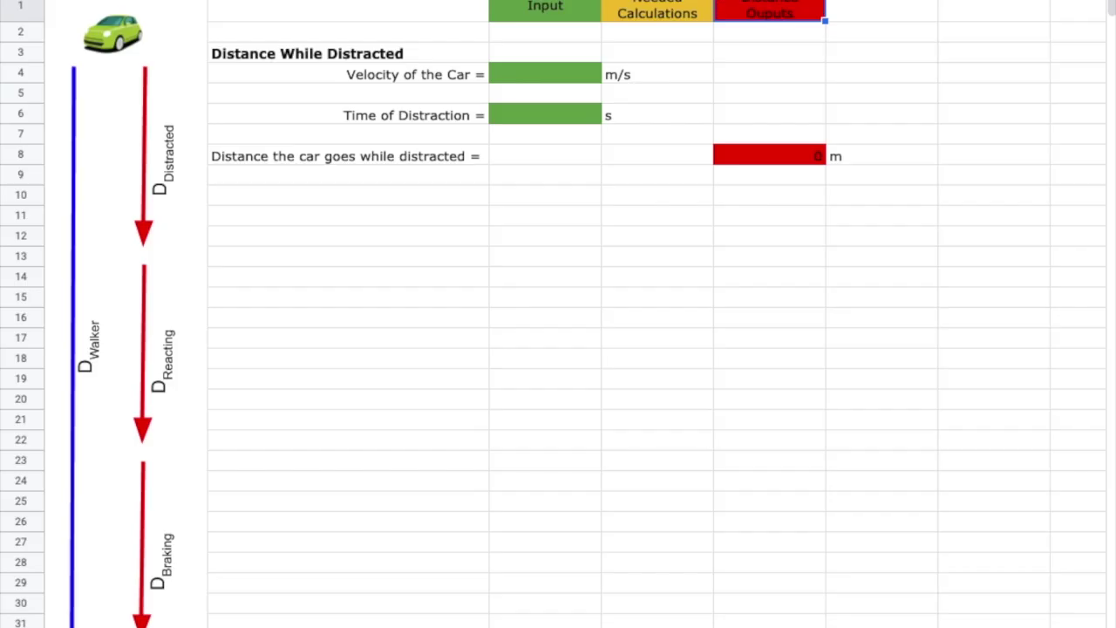
drag(825, 2, 789, 1)
drag(713, 2, 690, 2)
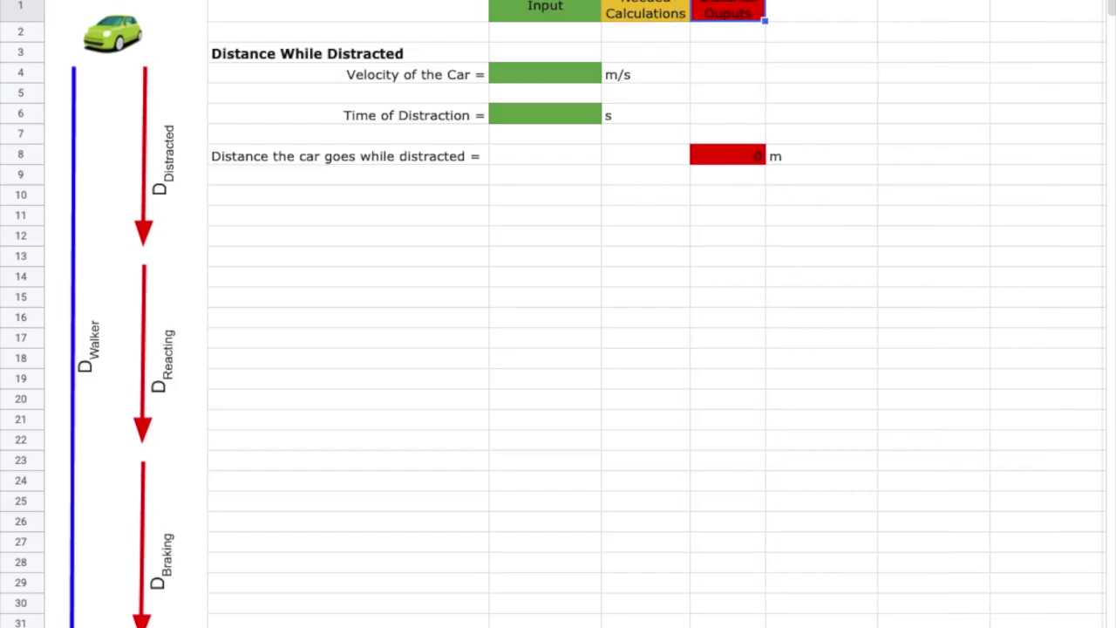
drag(601, 2, 567, 1)
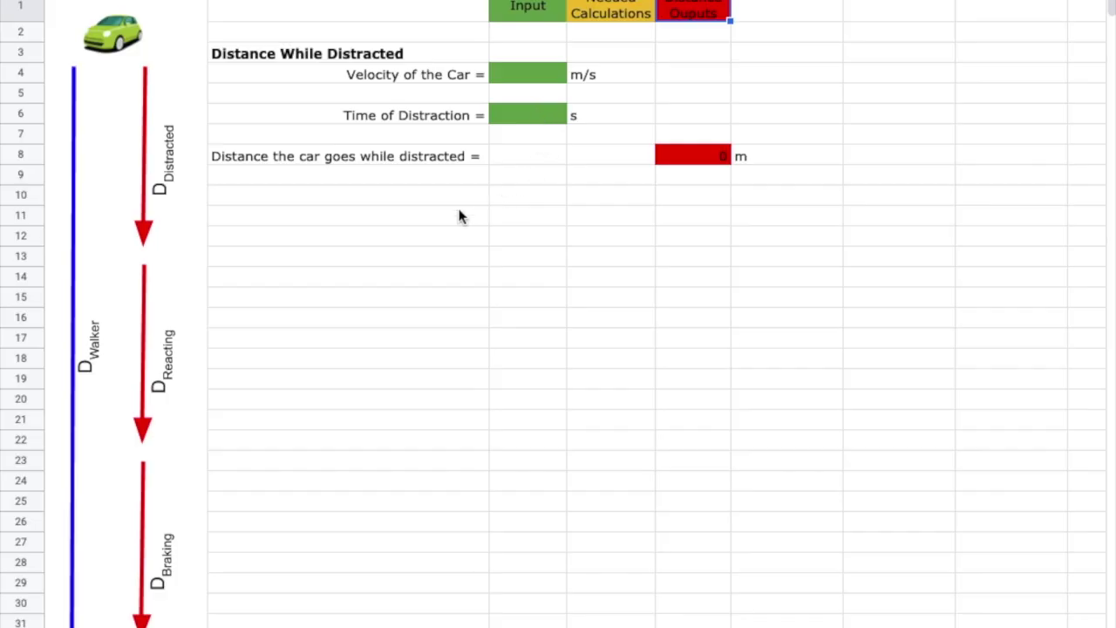
Enter the section heading Distance while Reacting in B14 and make it bold
click(322, 220)
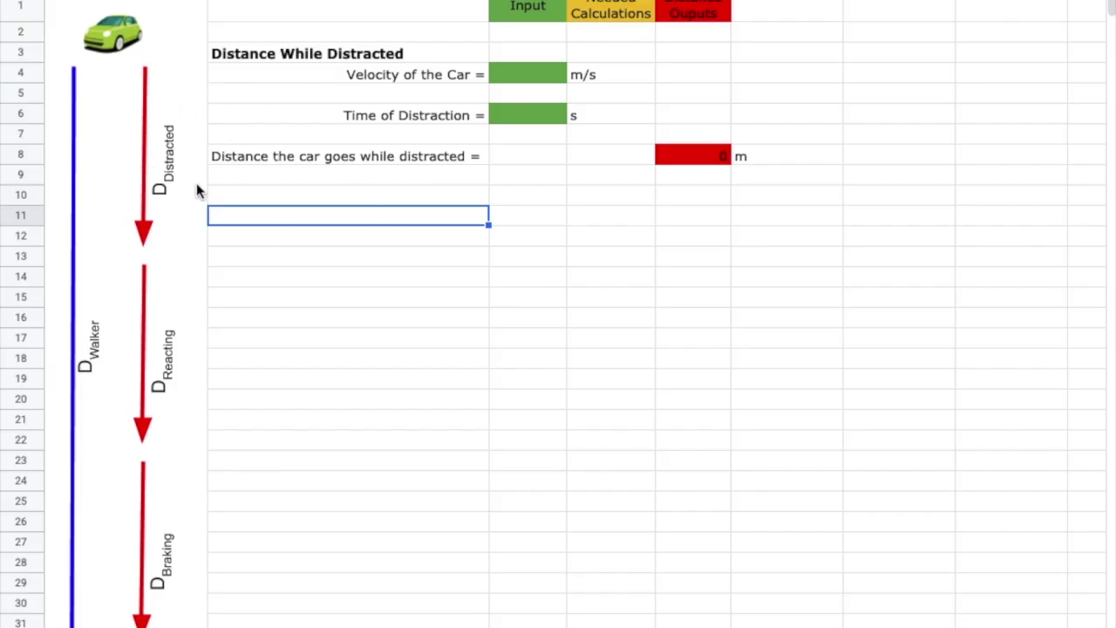
click(238, 279)
text(Distance while Reaction)
key(BackSpace)
key(BackSpace)
text(ng)
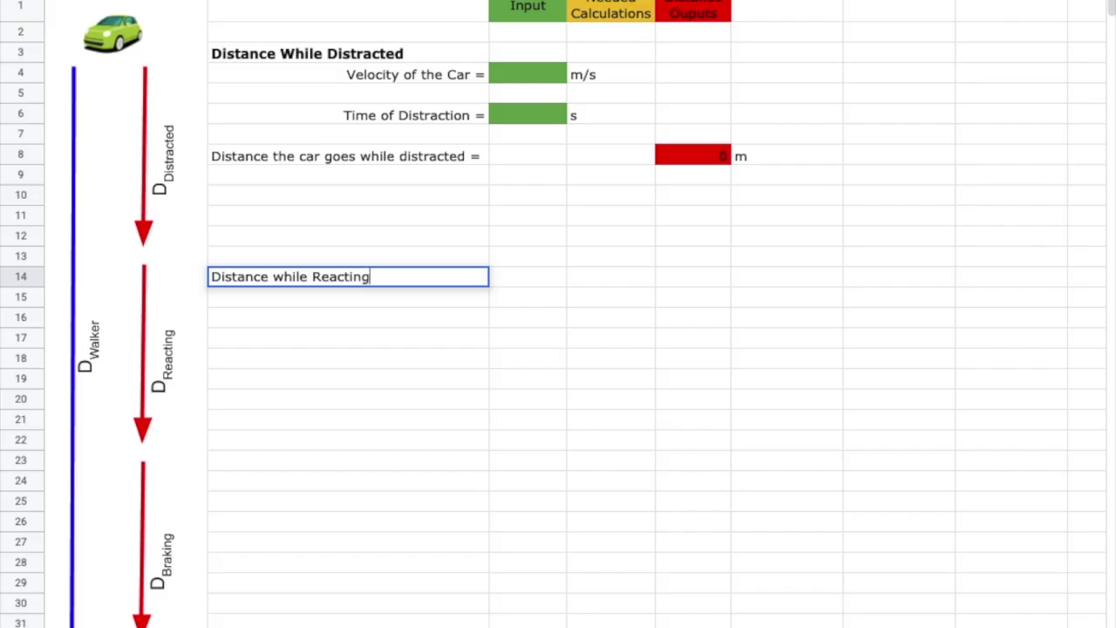
key(Return)
click(315, 275)
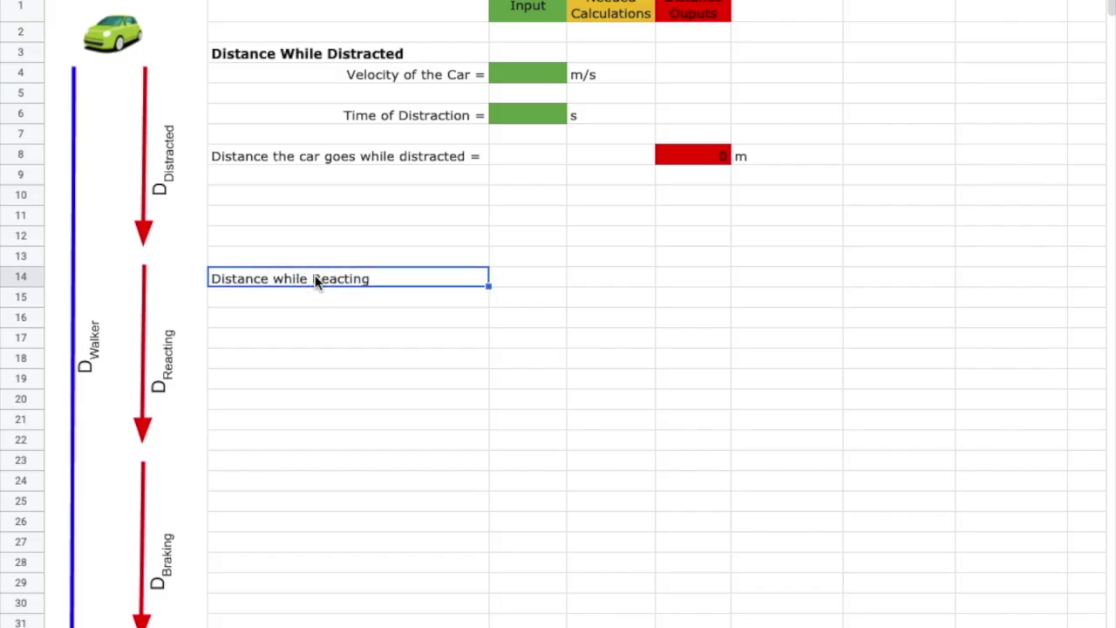
key(ctrl+b)
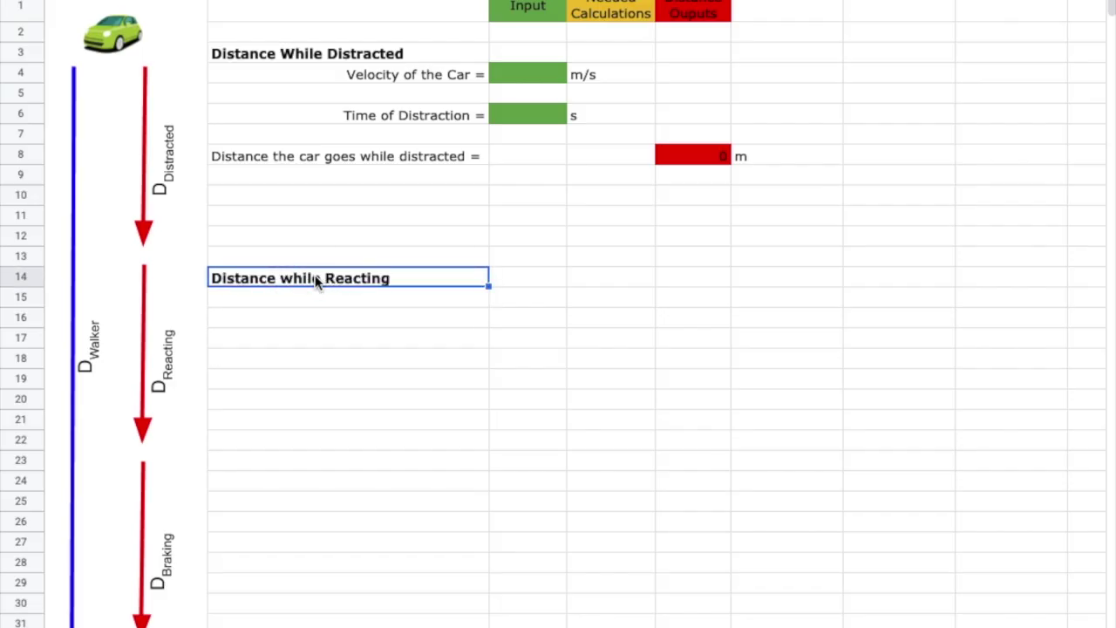
Add a Velocity of the Car = row in row 15, with the formula =C4 in C15 and the unit m/s in D15
click(370, 302)
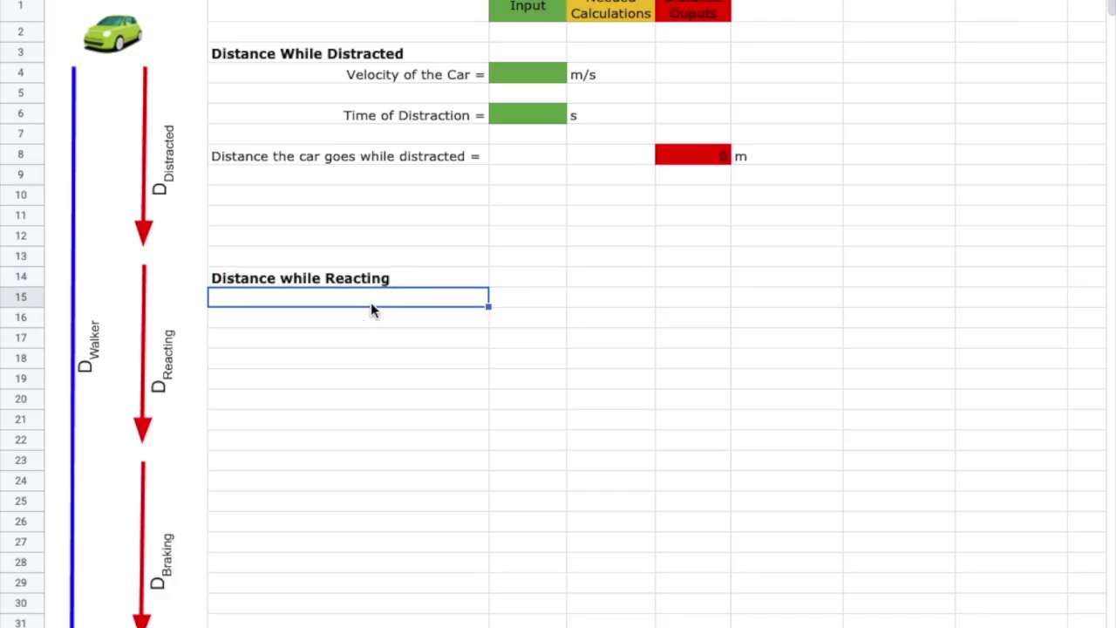
text(Velocity of the Car =)
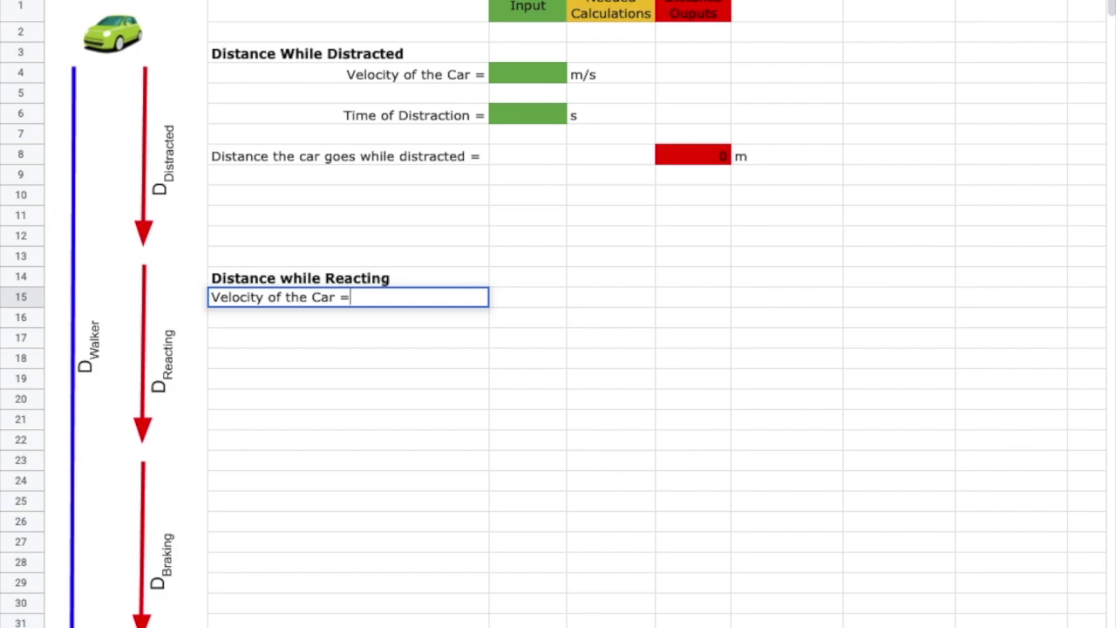
click(524, 303)
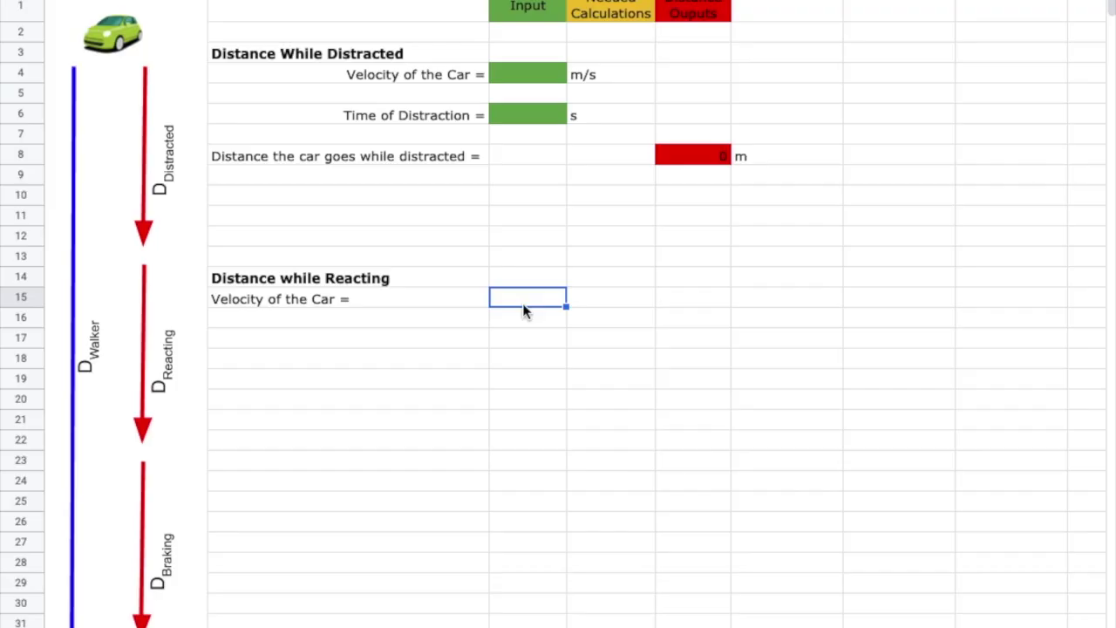
text(=)
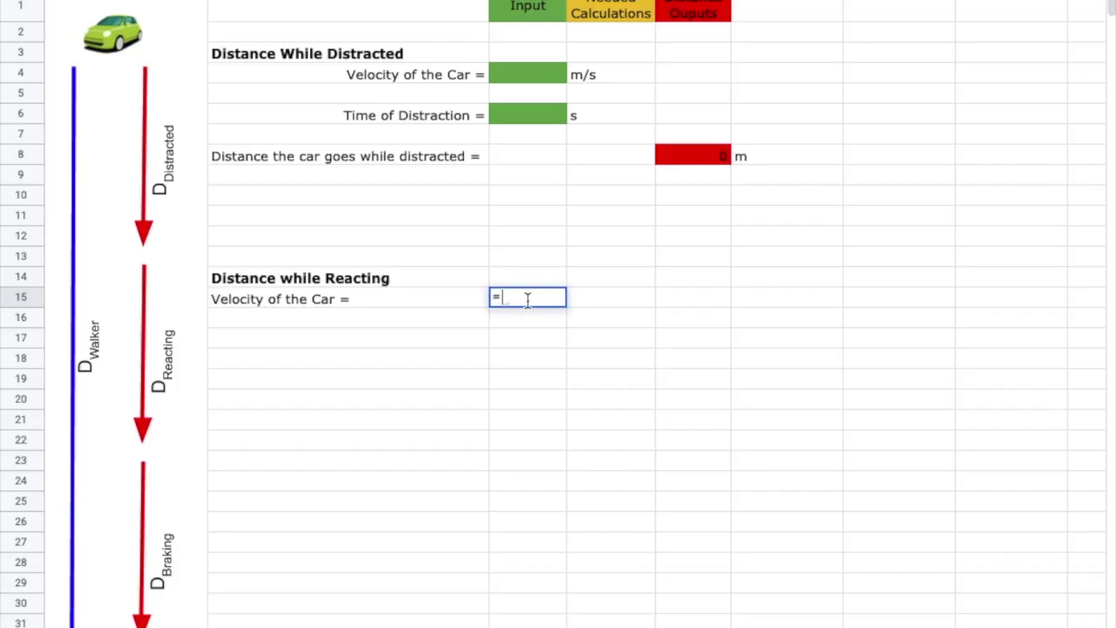
click(526, 77)
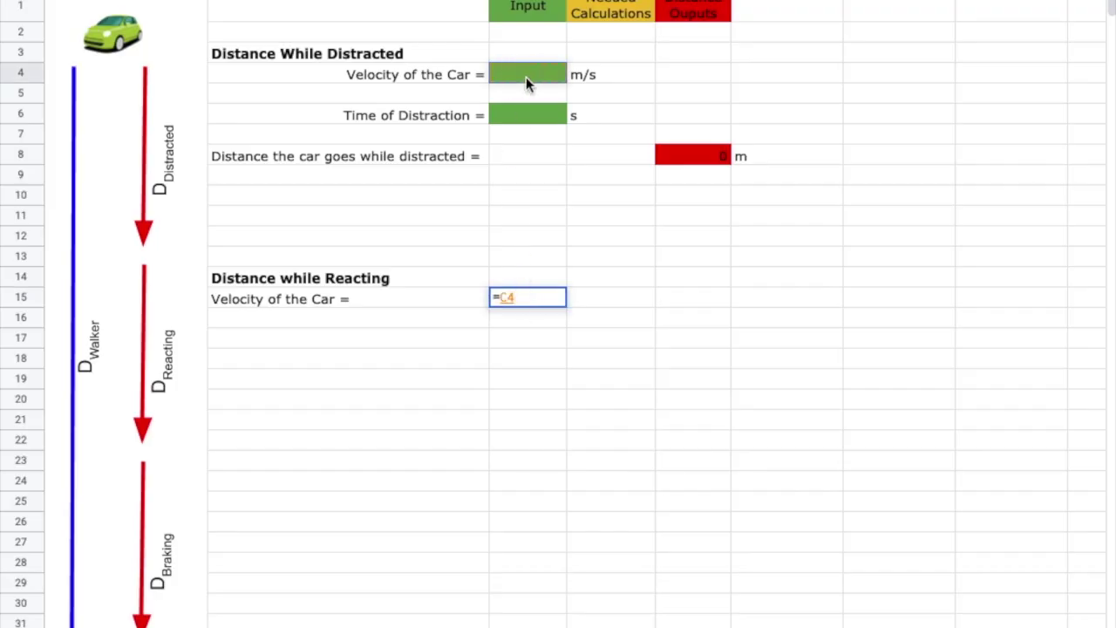
key(Return)
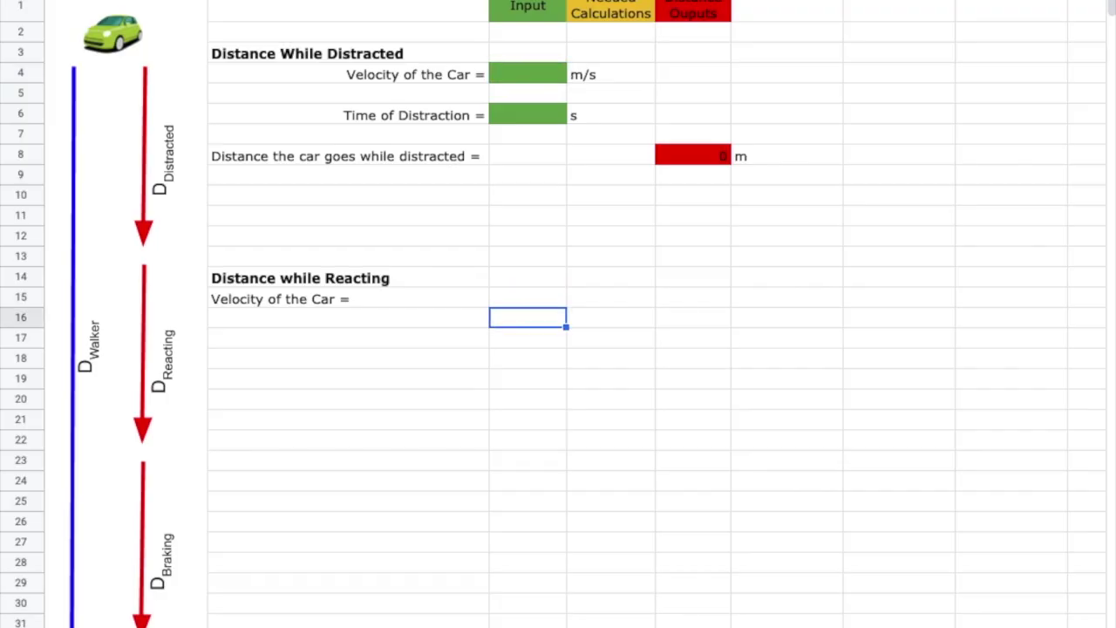
click(578, 299)
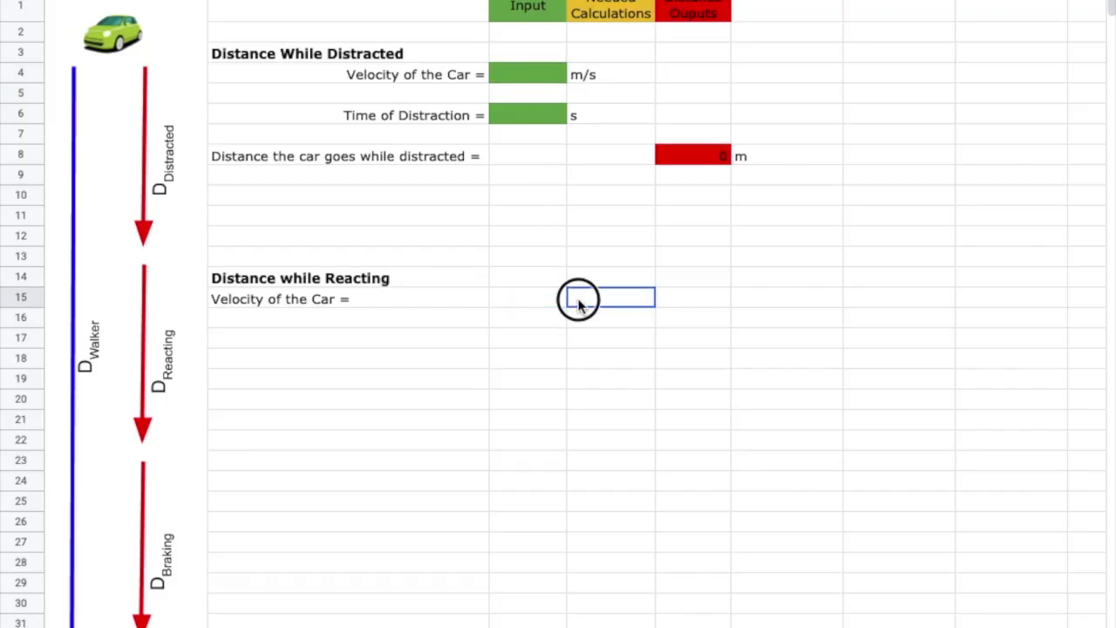
text(m/s)
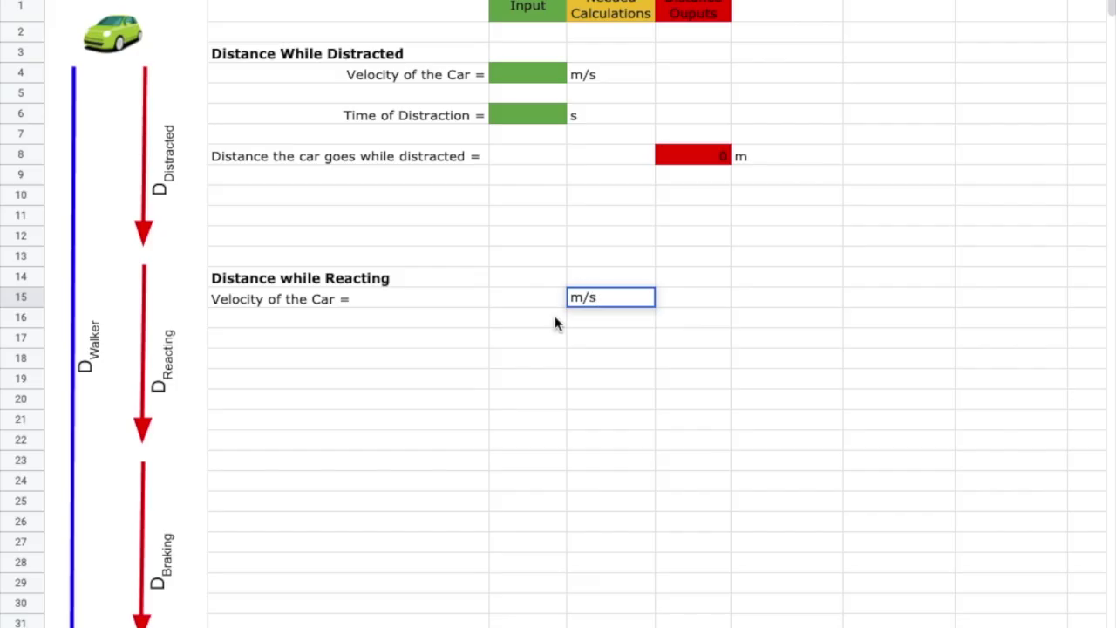
Enter the label Time of Reaction = in B17
click(404, 338)
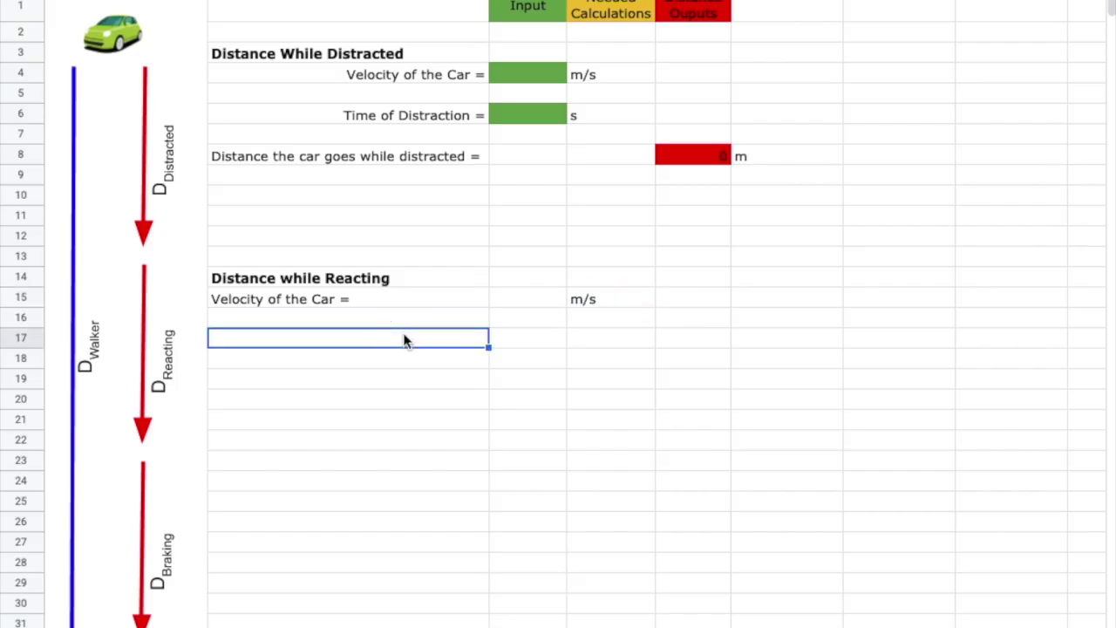
text(Time of )
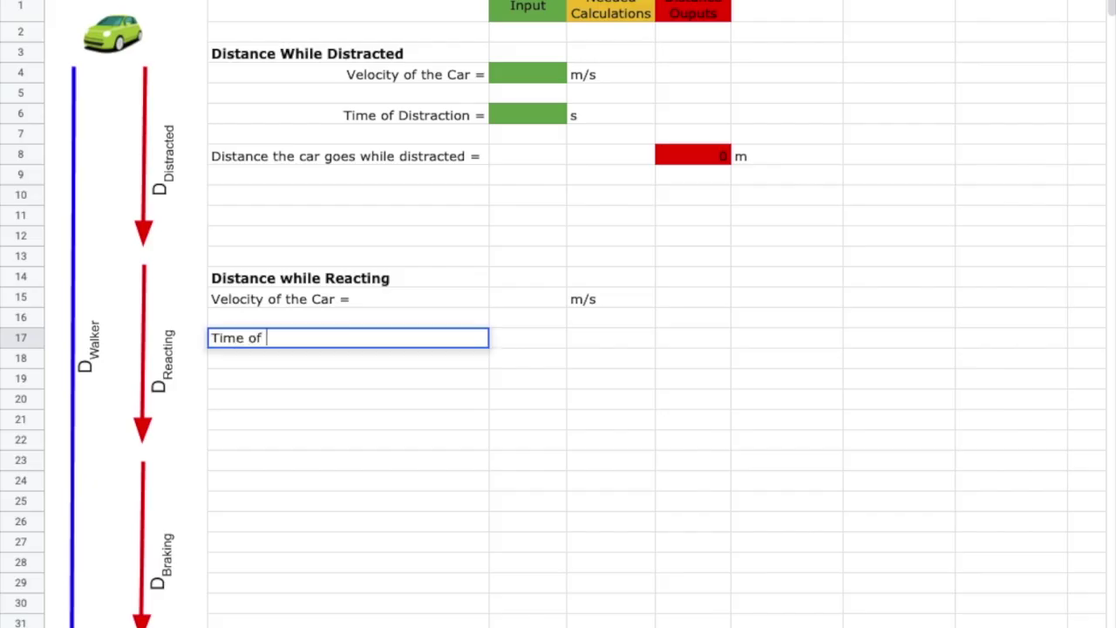
text(Reaction =)
key(Return)
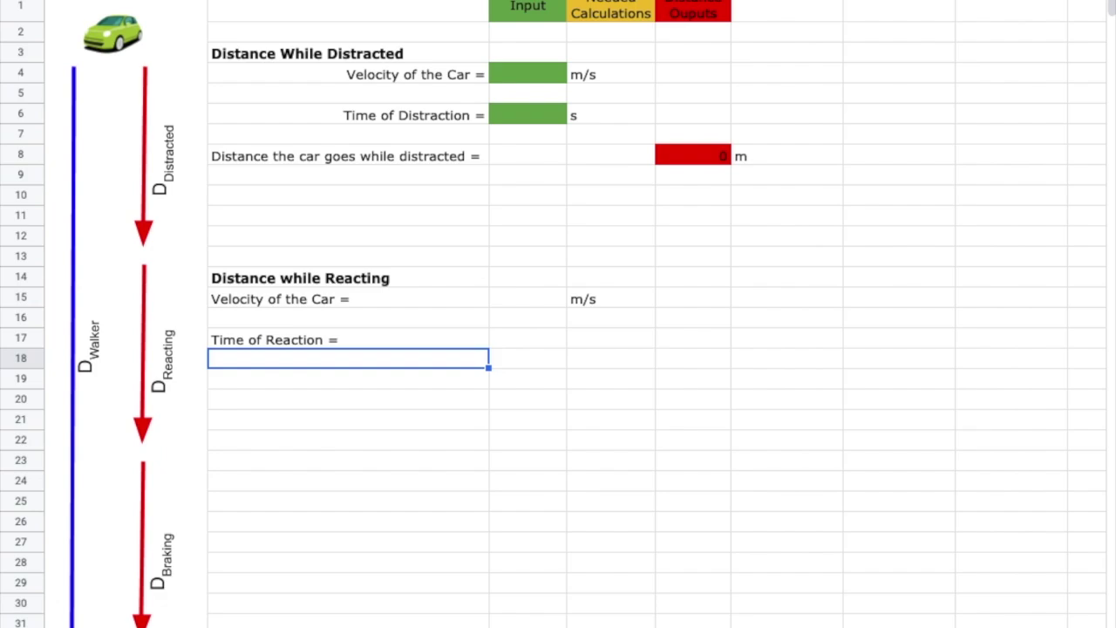
Fill the reaction-time input cell C17 with the same green as the Input heading and enter the unit s in D17
click(528, 358)
click(501, 335)
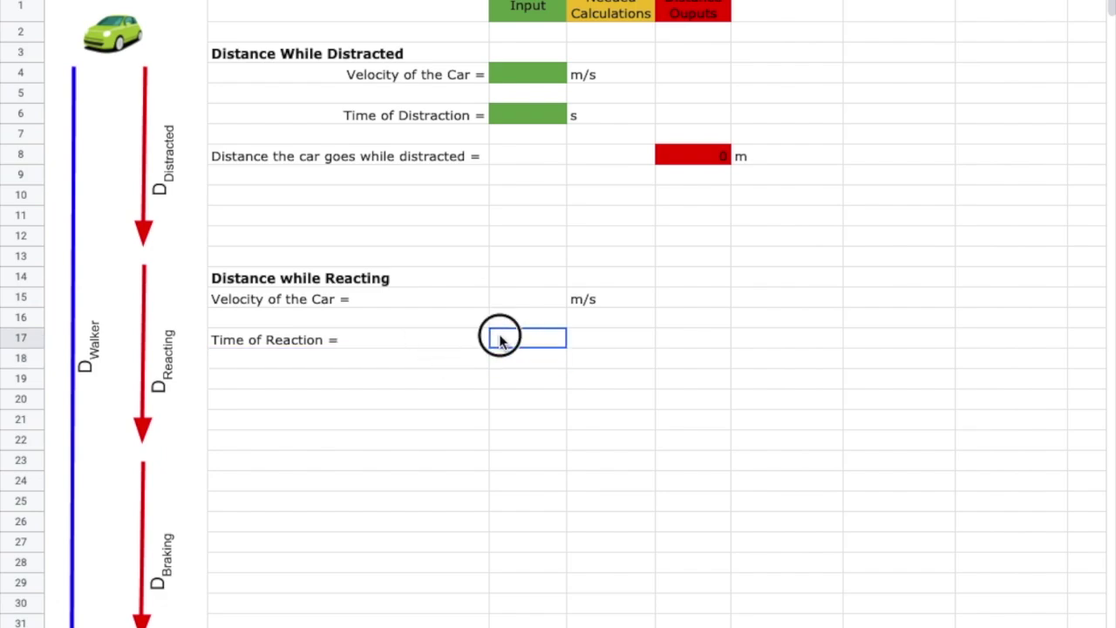
click(715, 0)
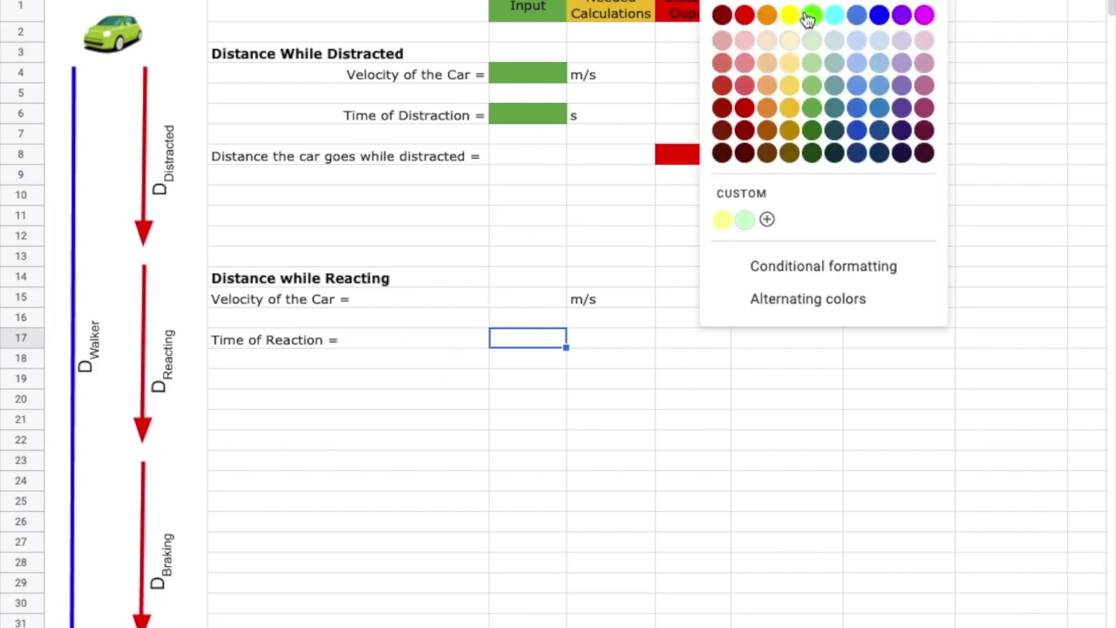
click(809, 108)
click(650, 340)
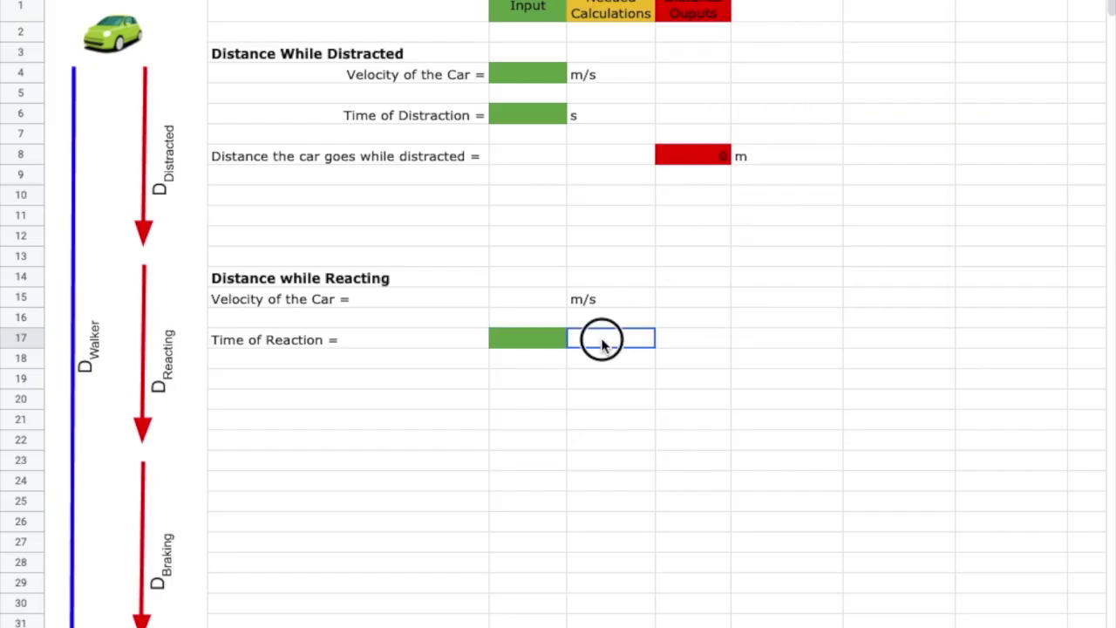
text(s)
Enter the label Distance the car goes while Reacting = in B19
click(438, 384)
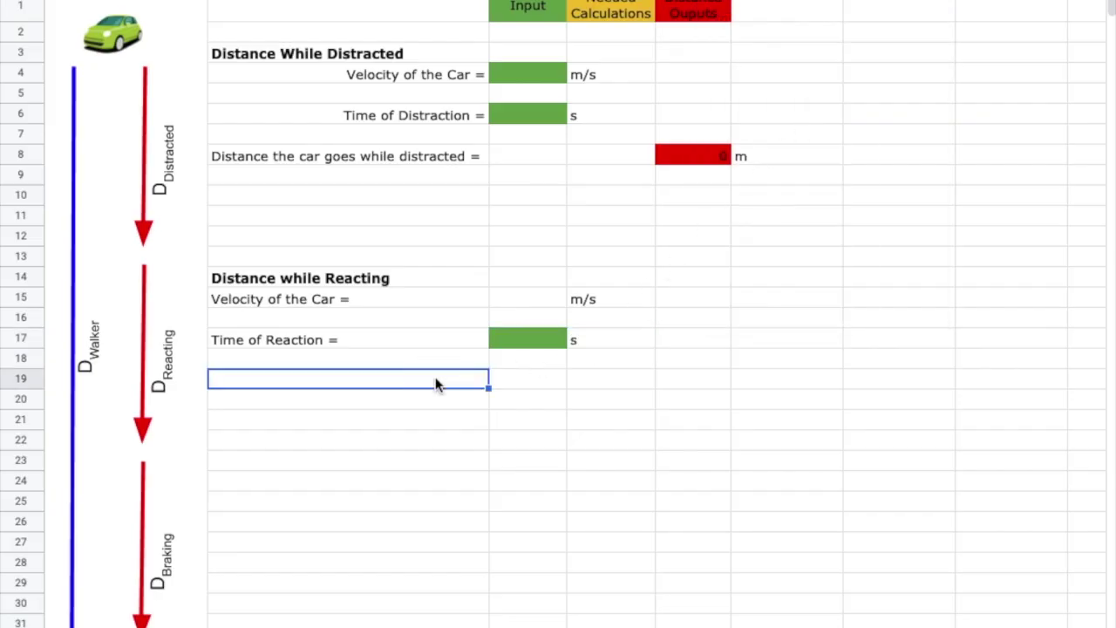
text(Dis)
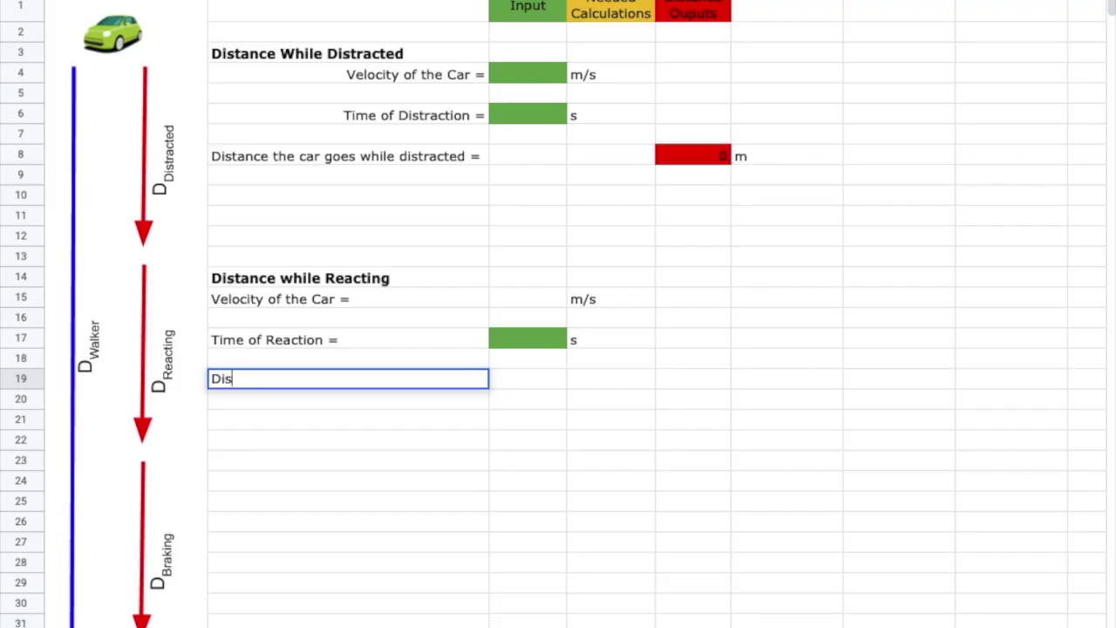
text(tance the gar)
key(BackSpace)
key(BackSpace)
key(BackSpace)
text(car goes)
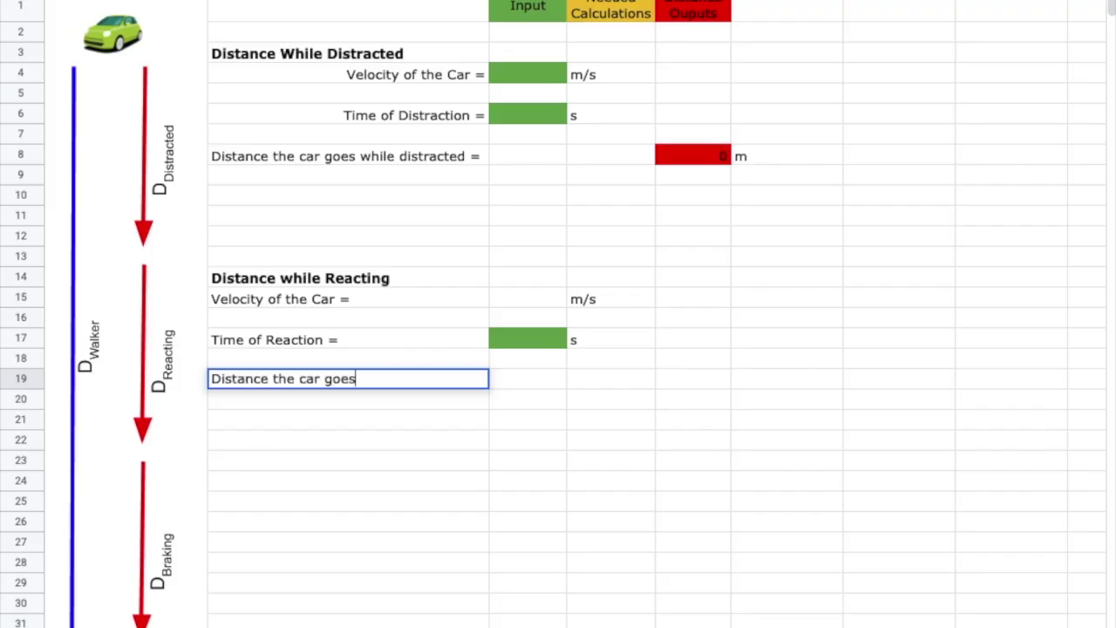
text( while Reacting =)
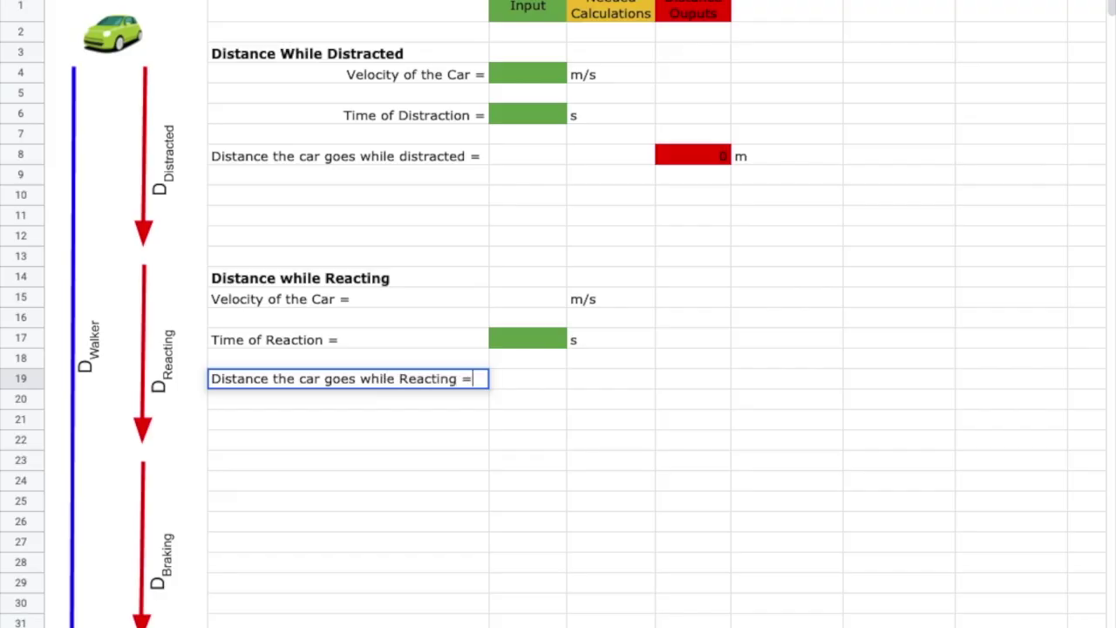
Fill the reacting-distance output cell E19 with the Distance Ouputs heading's red and enter the formula =C15*C17
click(676, 387)
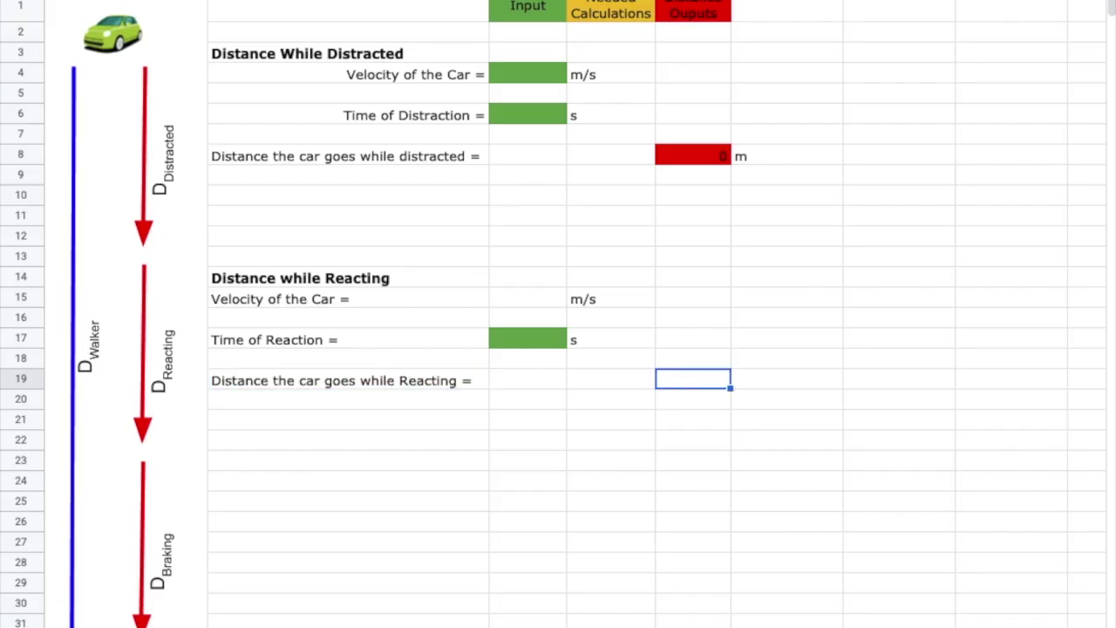
click(739, 16)
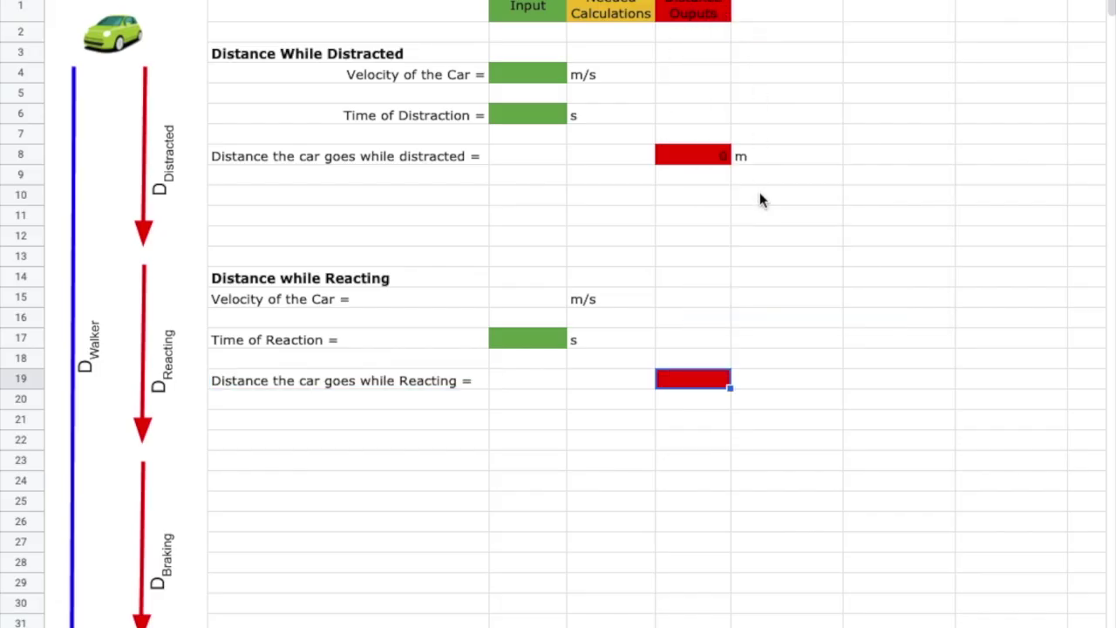
text(=)
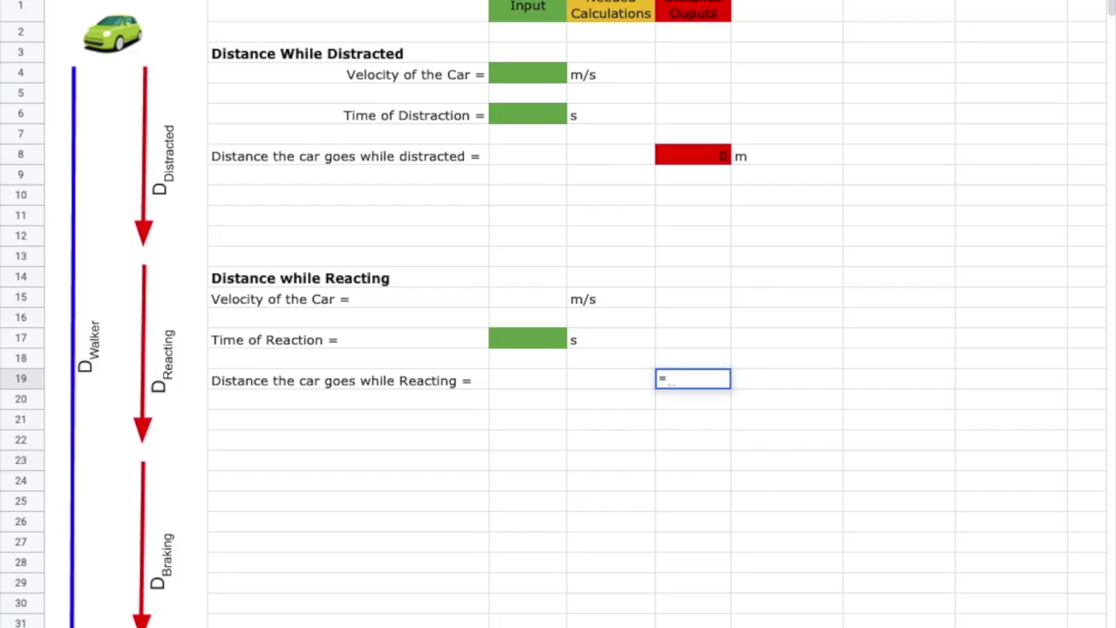
click(521, 298)
text(*)
click(536, 339)
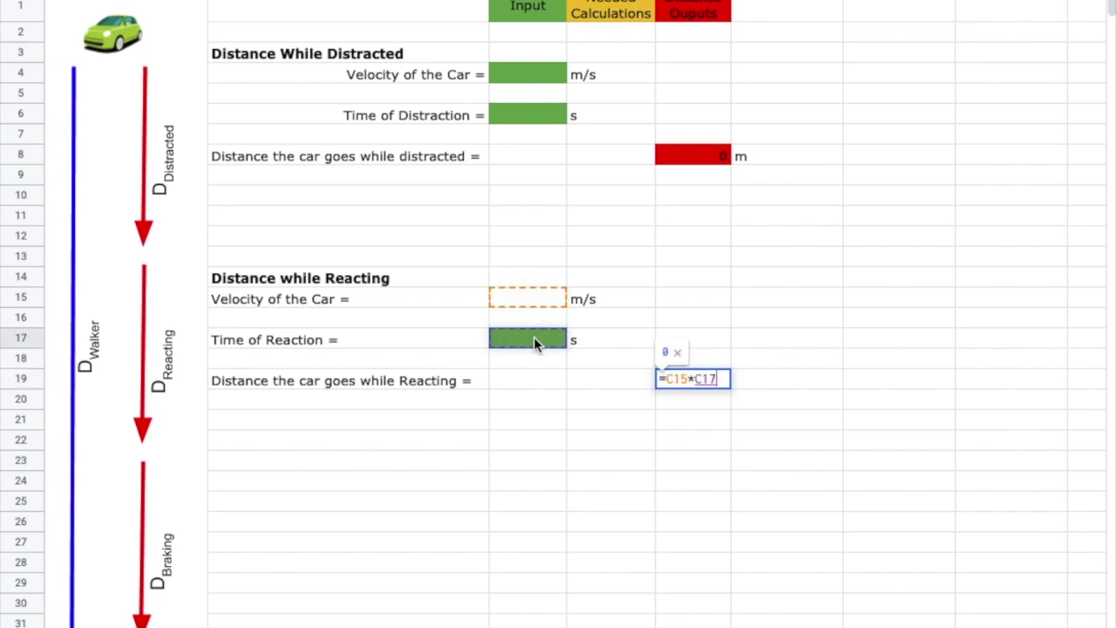
key(Return)
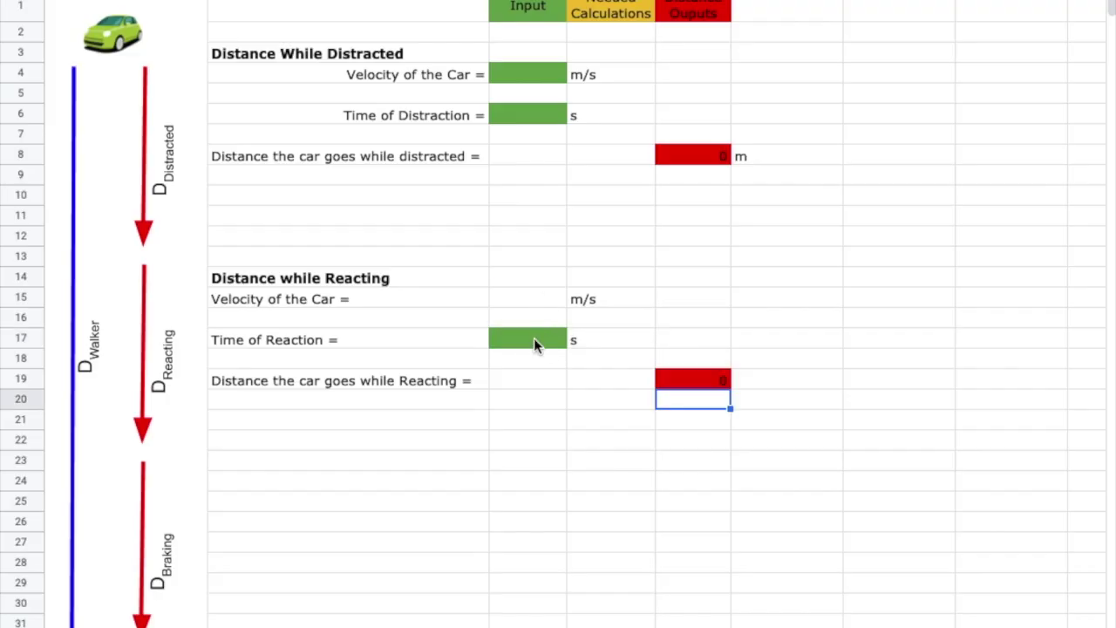
Right-align the Distance while Reacting labels in B15:B19
drag(386, 306, 379, 377)
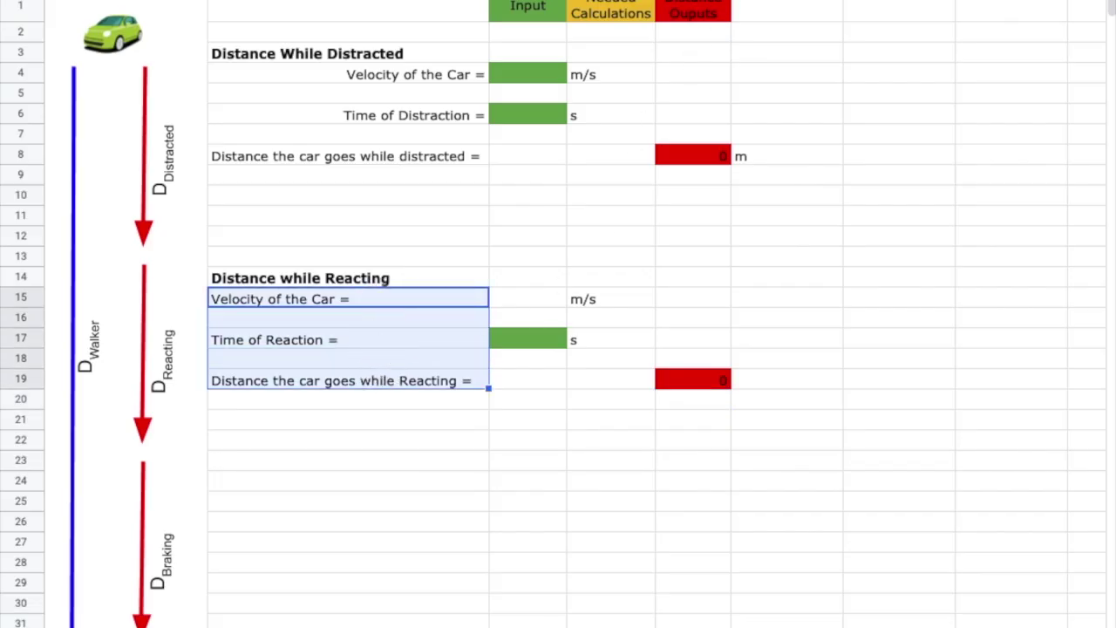
key(ctrl+shift+r)
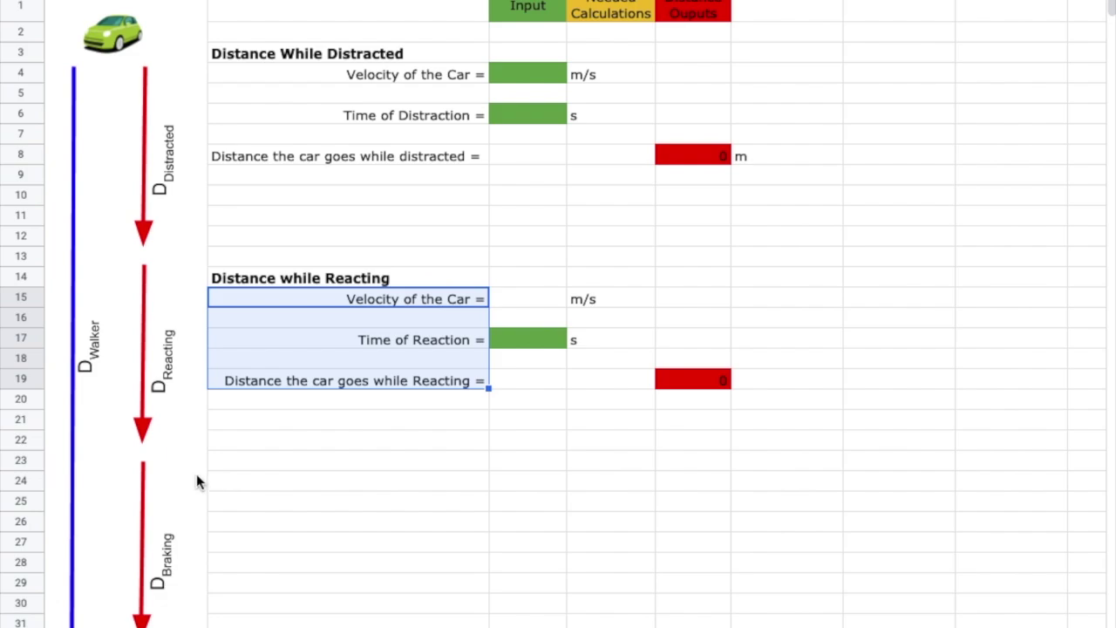
Enter the section heading Distance while Braking in B23 and make it bold
click(224, 464)
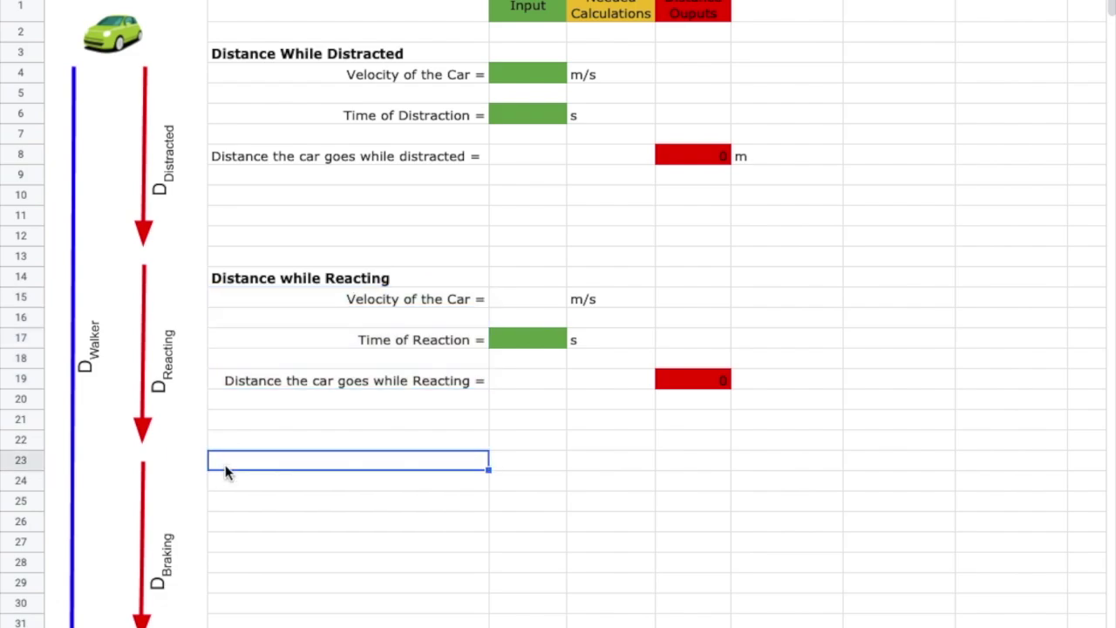
text(Distan)
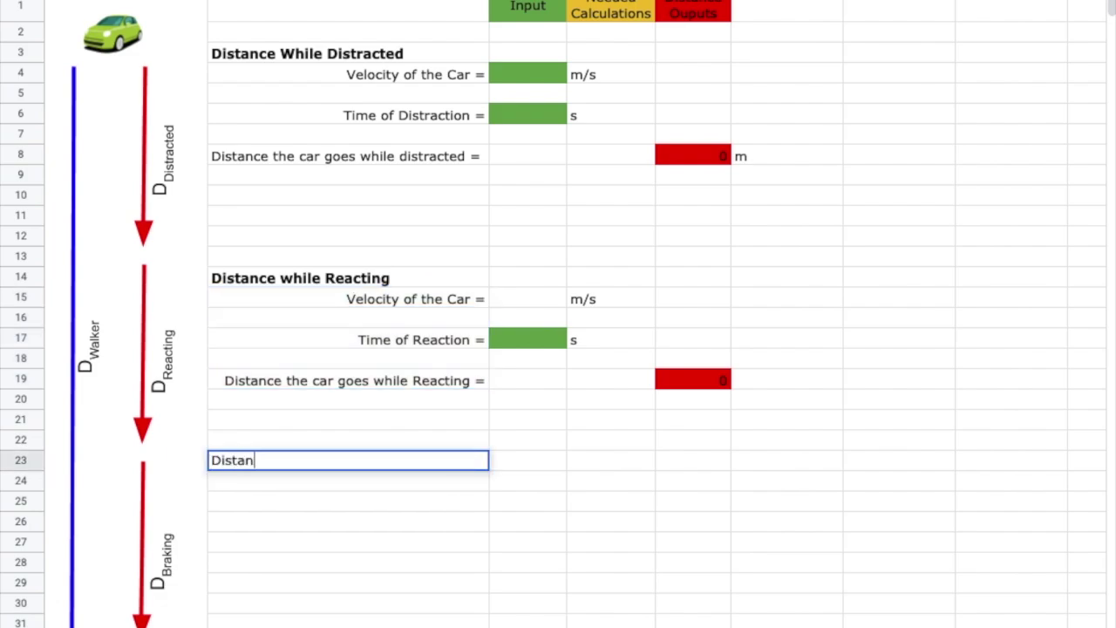
text(ce while Braking)
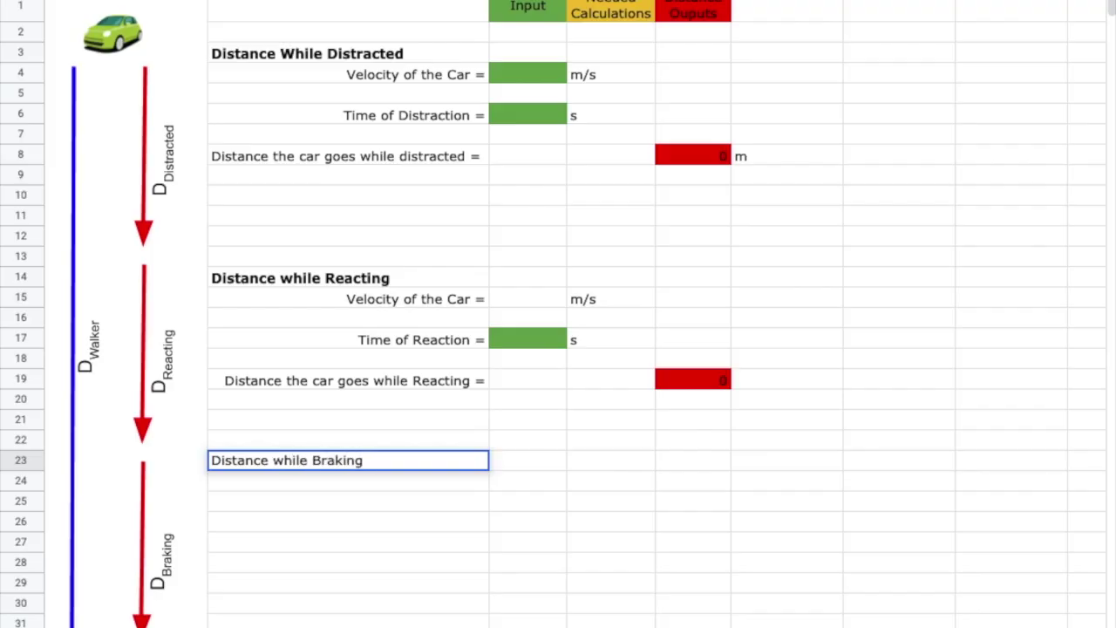
key(Return)
click(261, 465)
key(ctrl+b)
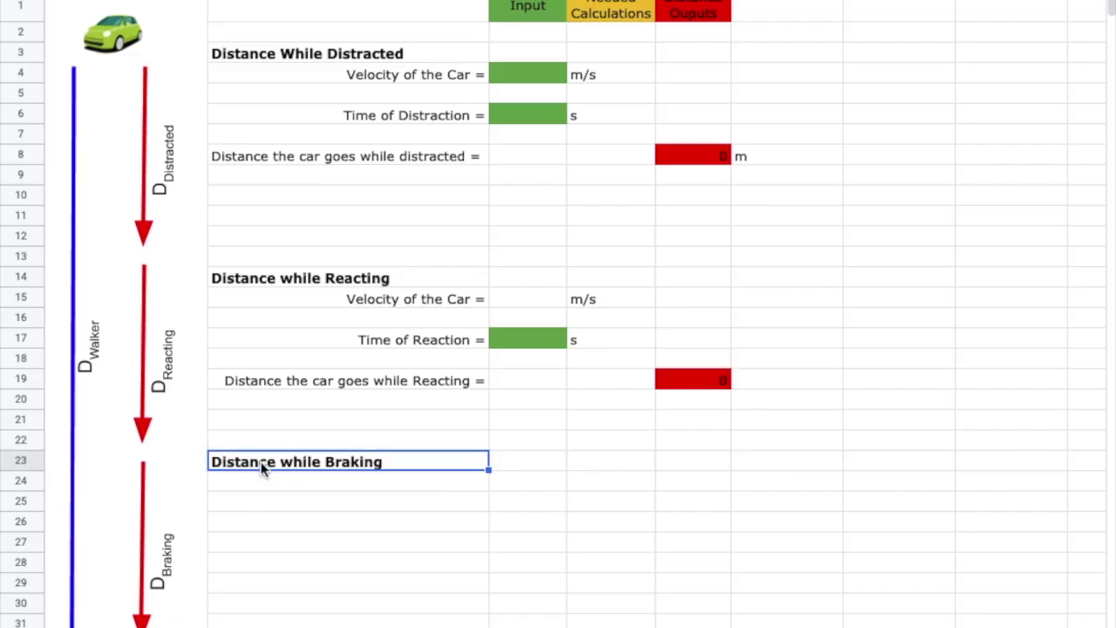
Add a Velocity of the Car before braking = row in row 24, with the formula =C4 in C24 and the unit m/s in D24
click(263, 482)
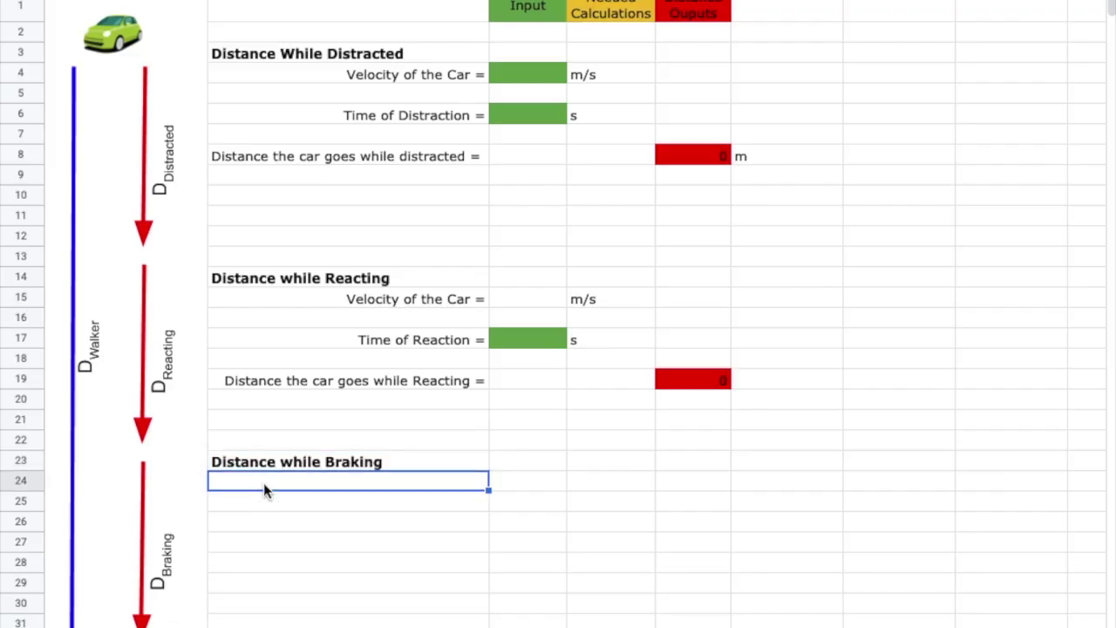
text(Velocity of the Car before braking =)
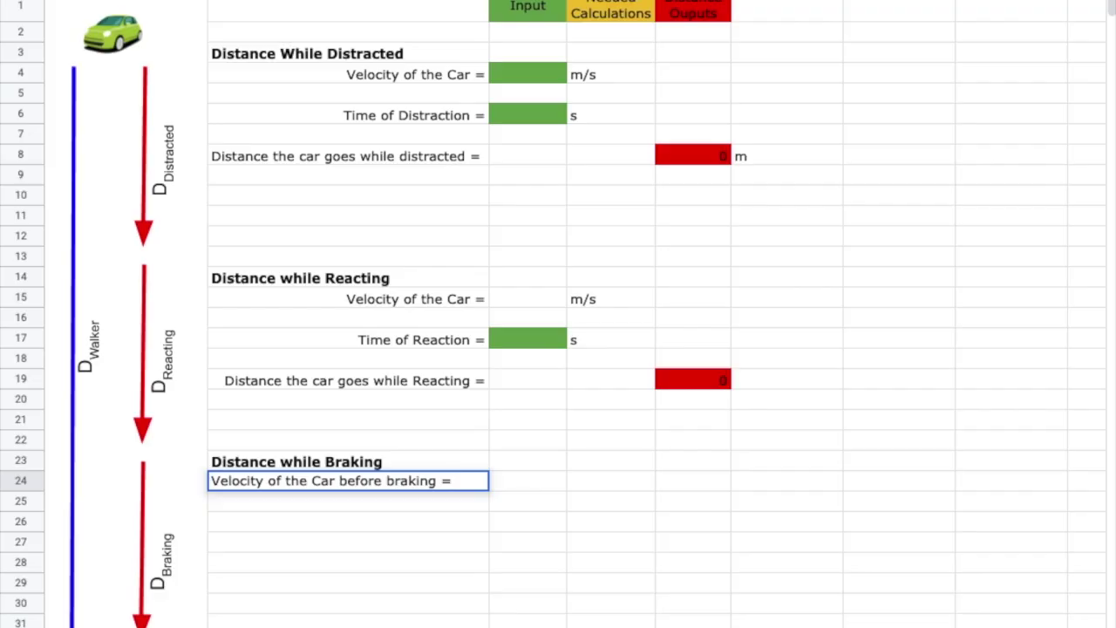
key(Tab)
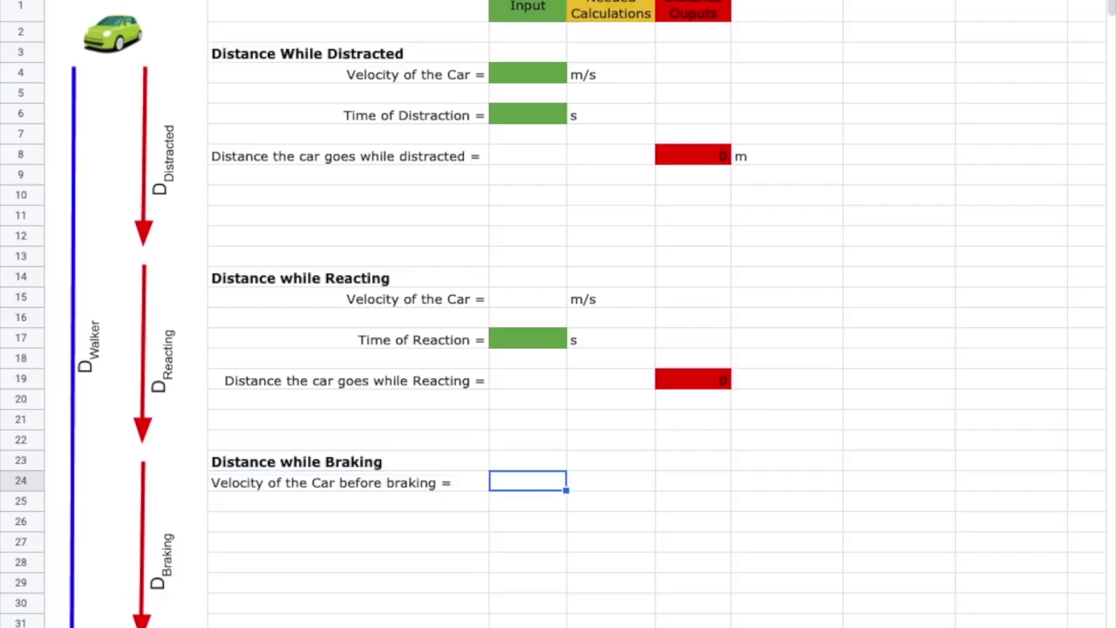
text(=)
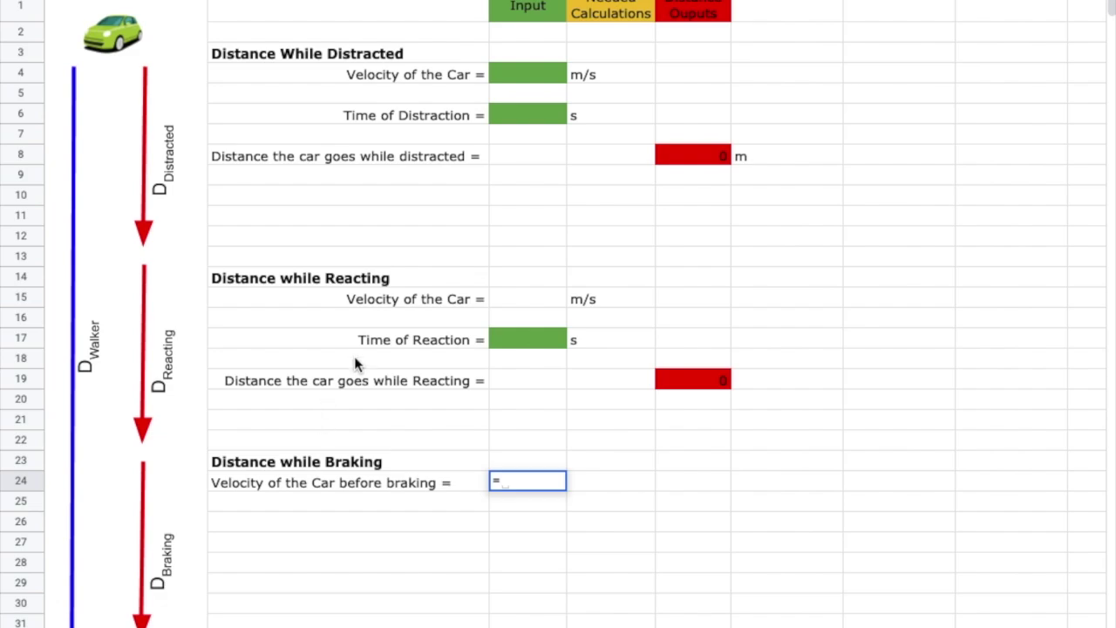
click(511, 74)
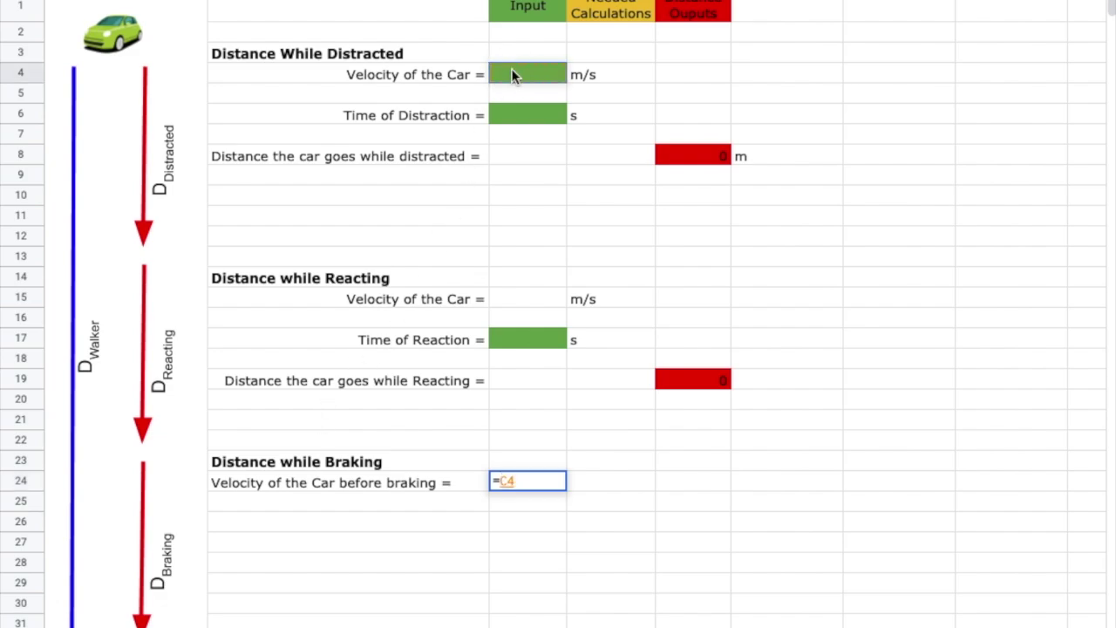
key(Return)
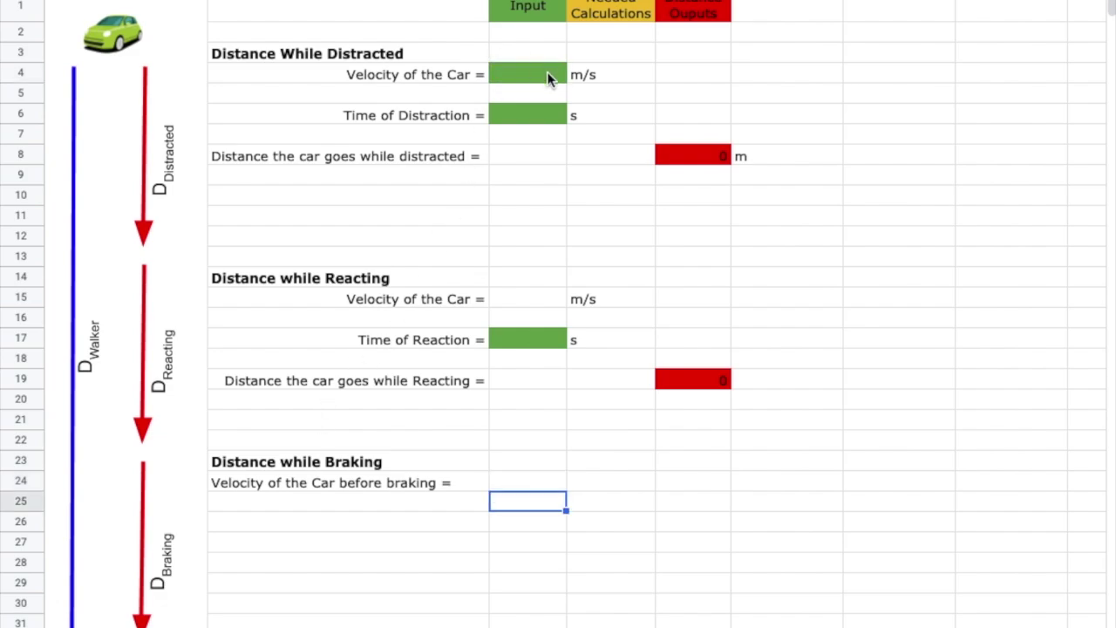
click(598, 484)
text(m/s)
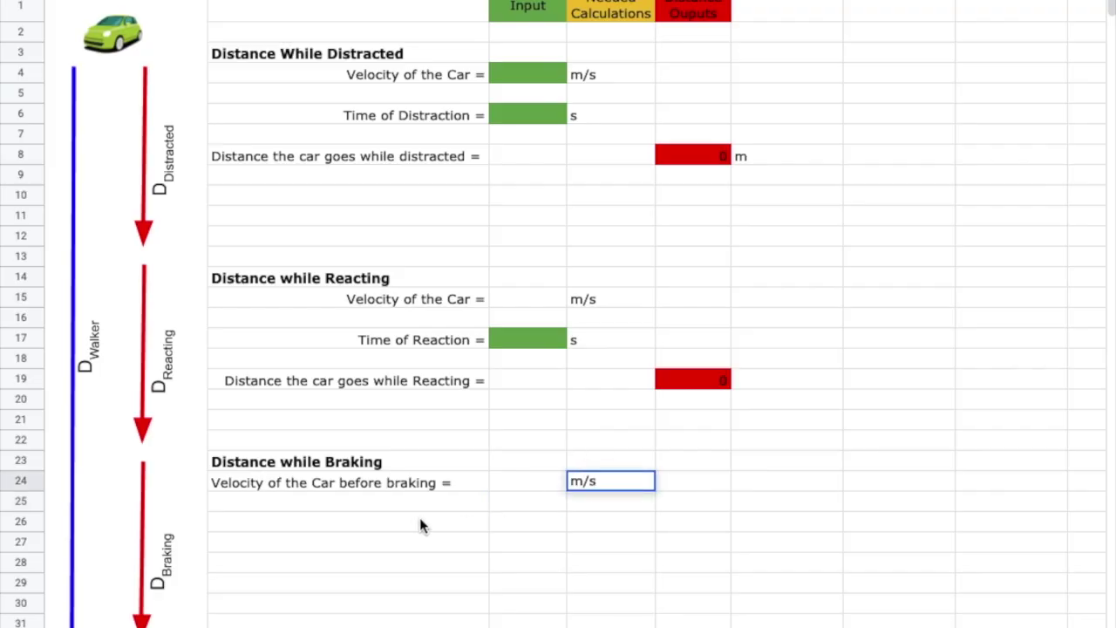
Enter the label Velocity of the Car after braking = in B26
click(389, 529)
text(Veloc)
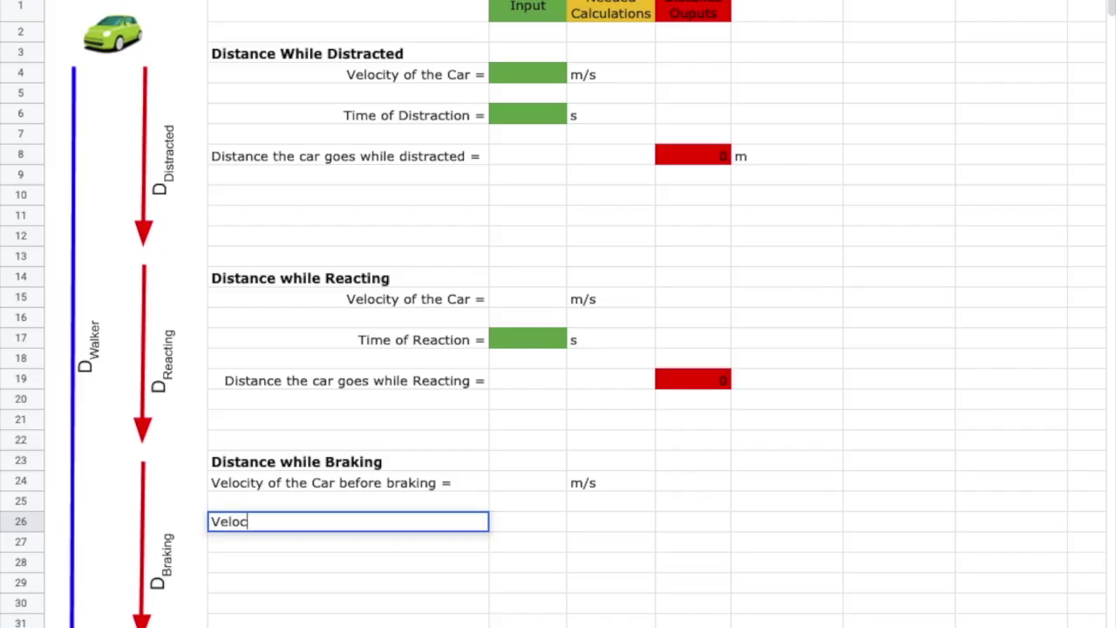
text(ity of the CA)
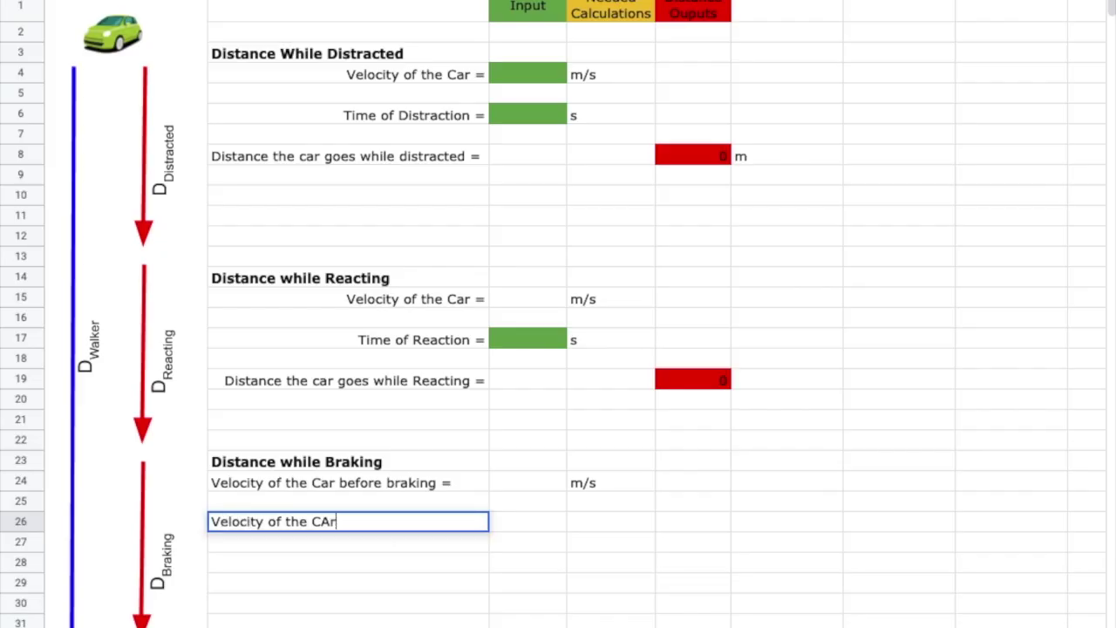
key(BackSpace)
text(ar after braking)
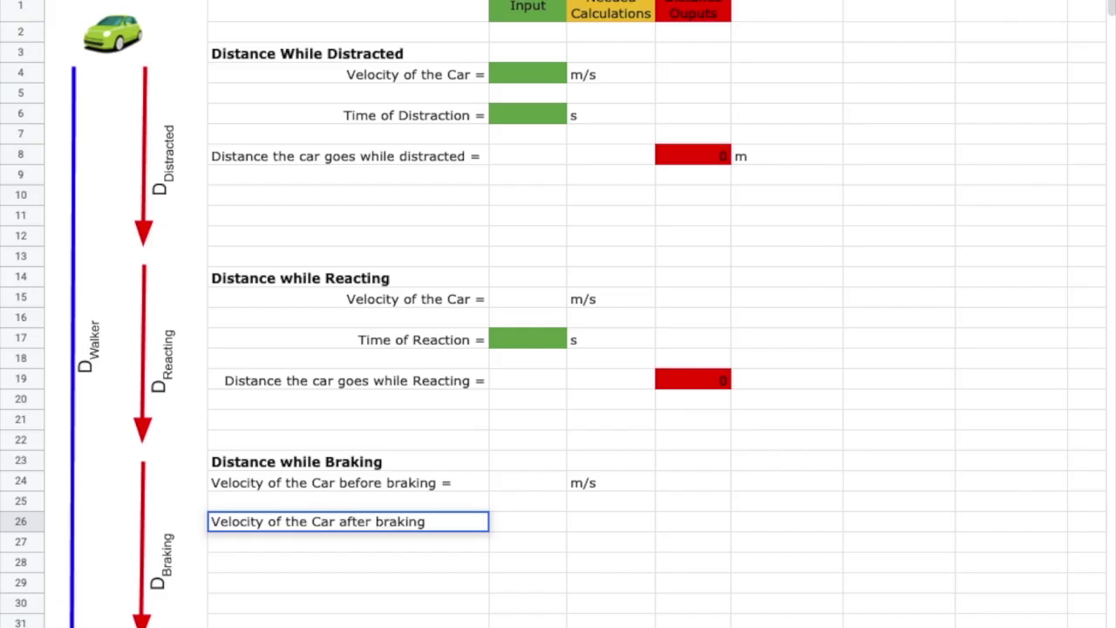
text( =)
Set the after-braking velocity in C26 to 0 and enter the unit m/s in D26
click(532, 521)
text(0)
key(Tab)
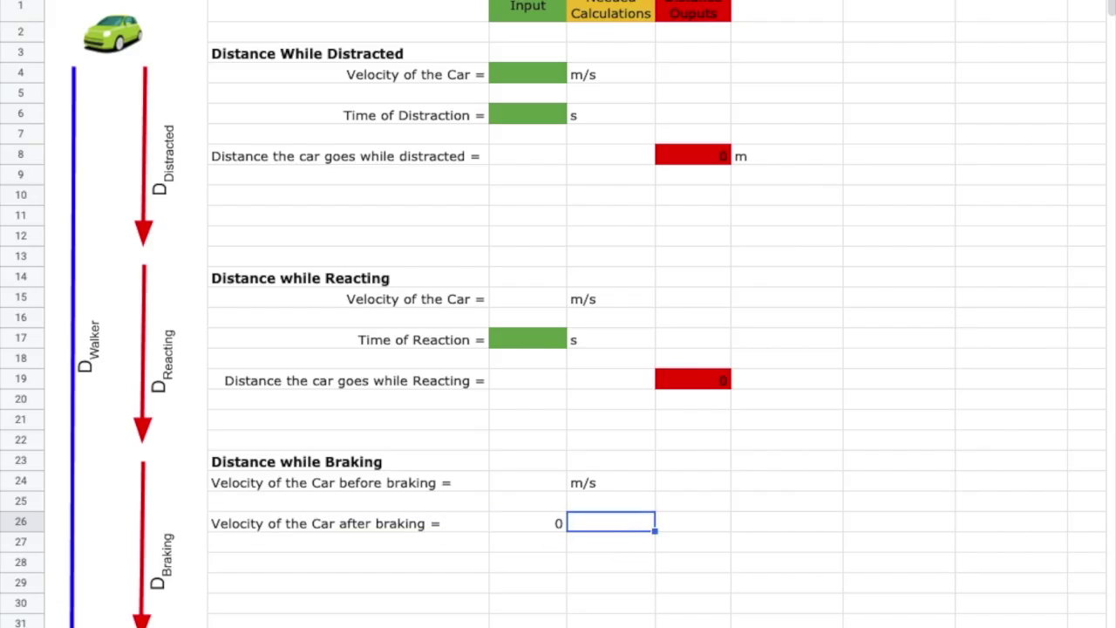
click(559, 523)
text(0)
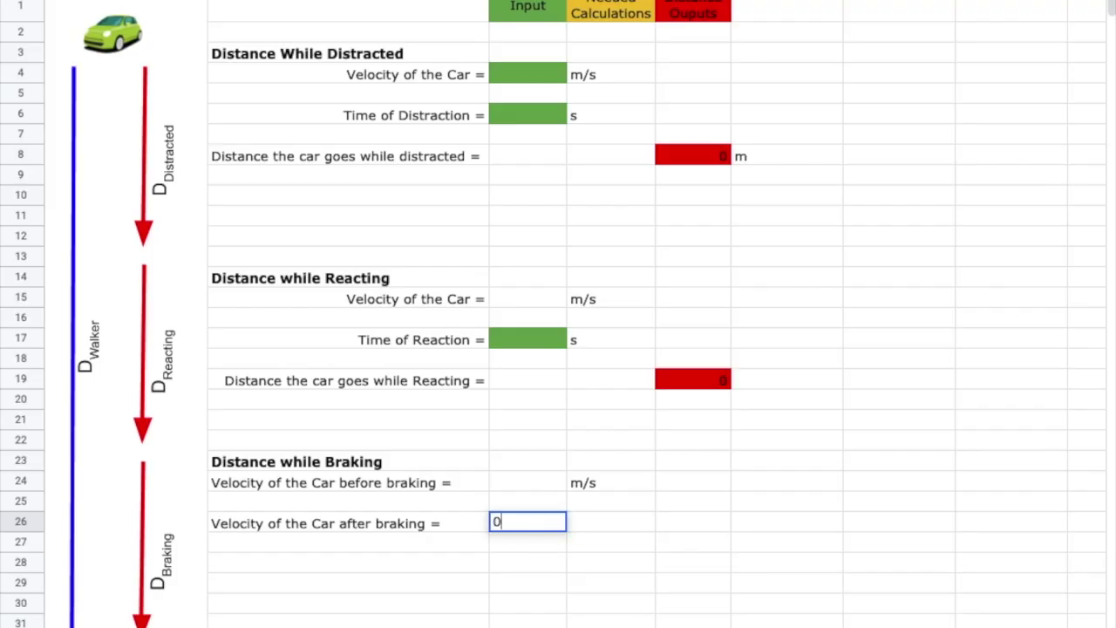
key(Tab)
text(m/s)
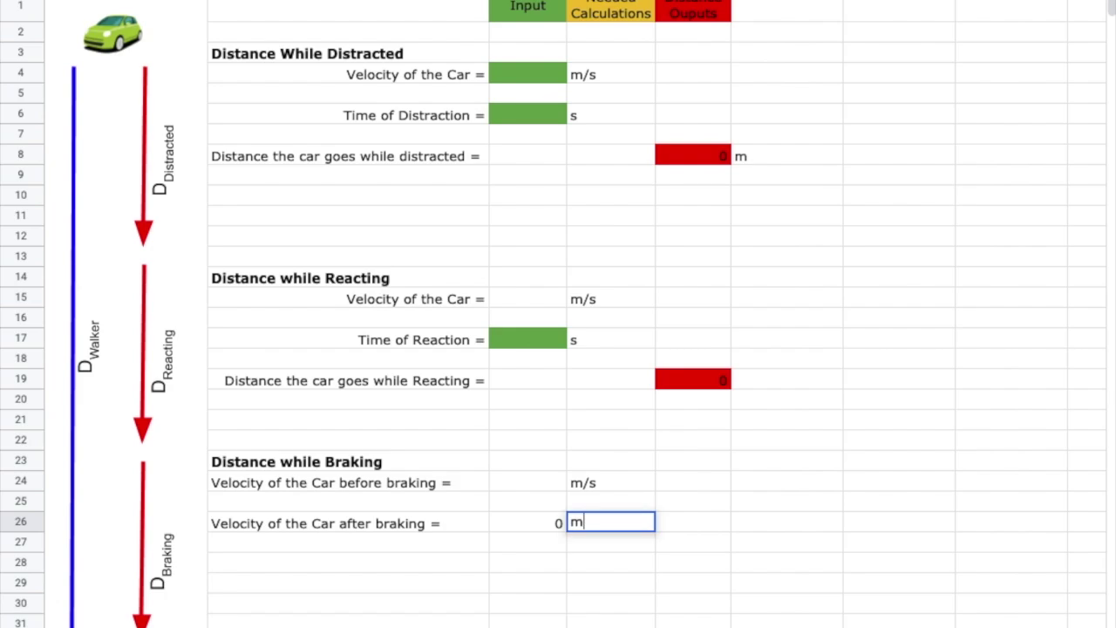
Enter the label Deceleration due to braking = in B28
click(460, 563)
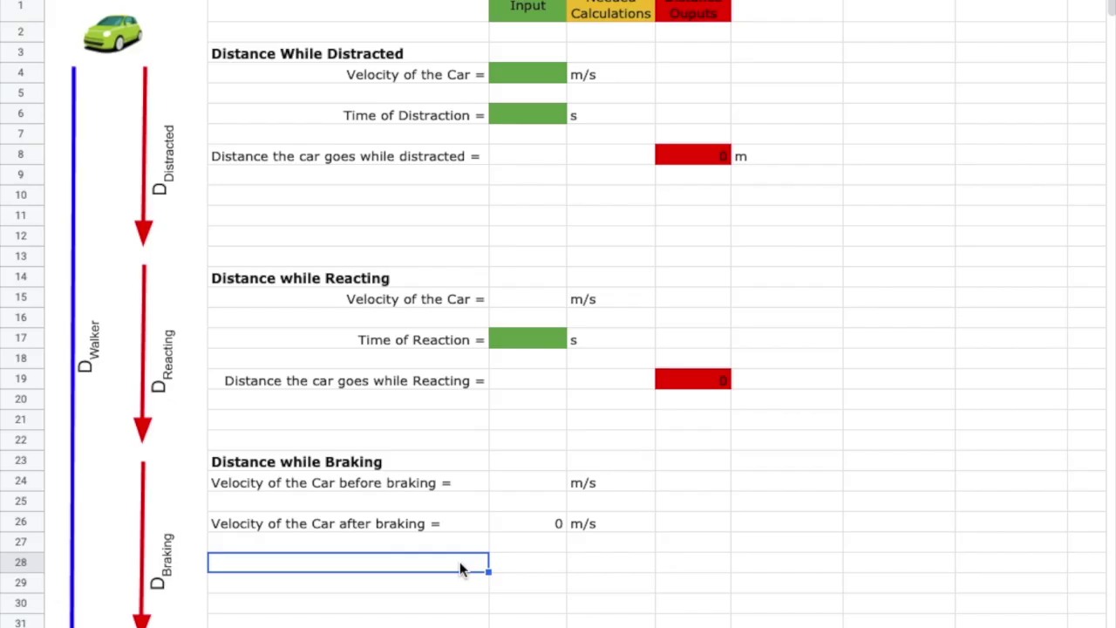
text(De)
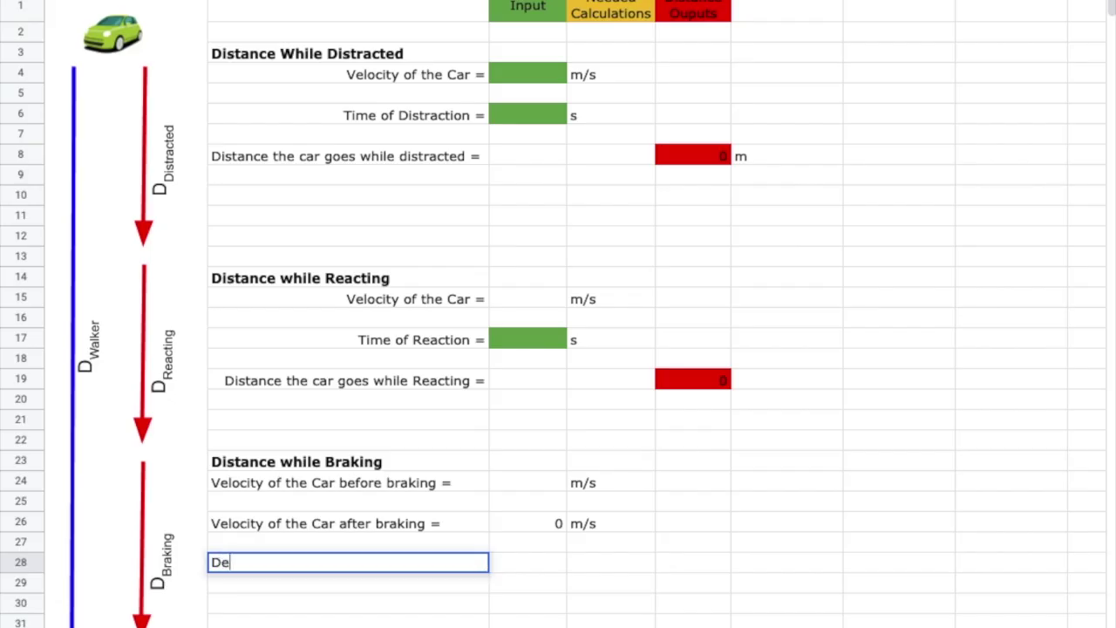
text(celeration due to )
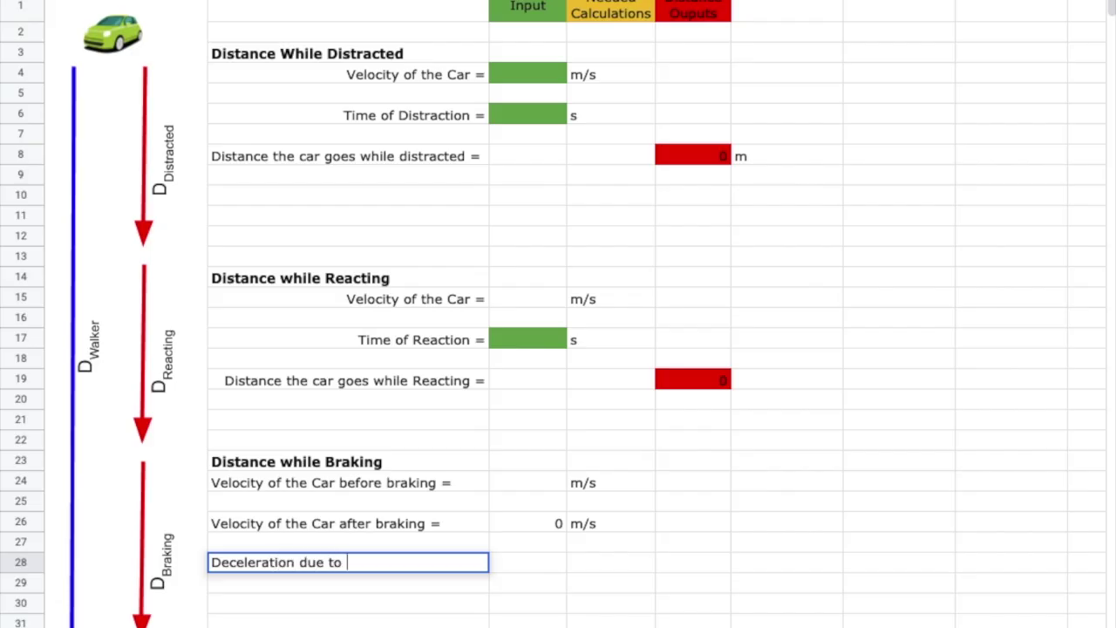
text(braking =)
Fill the deceleration input cell C28 with the Input heading's green and enter the unit m/s /s in D28
click(550, 565)
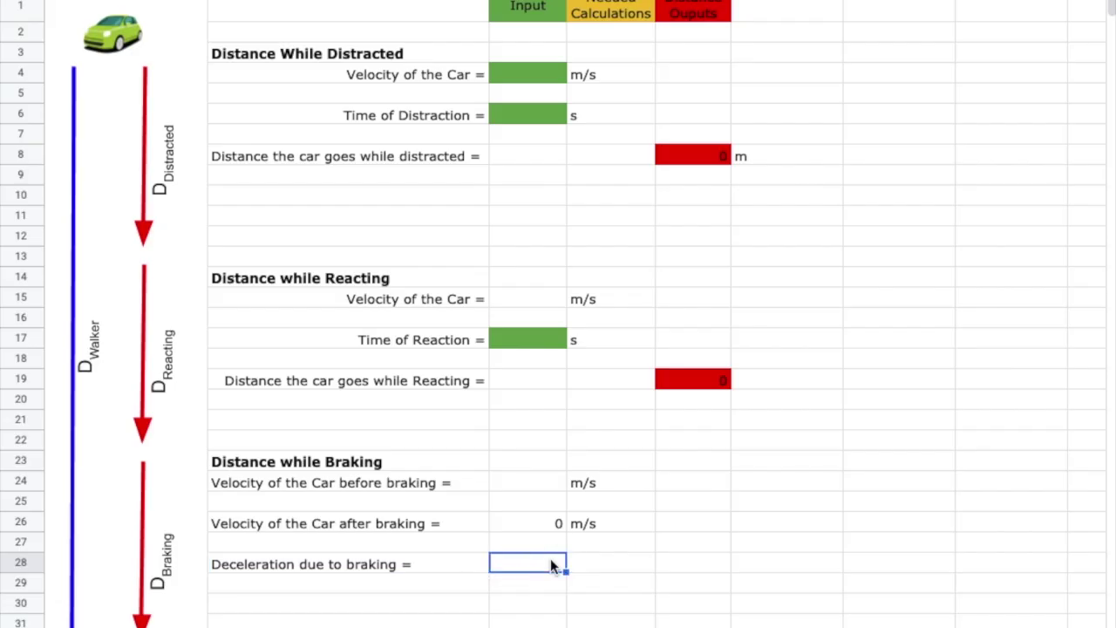
click(709, 2)
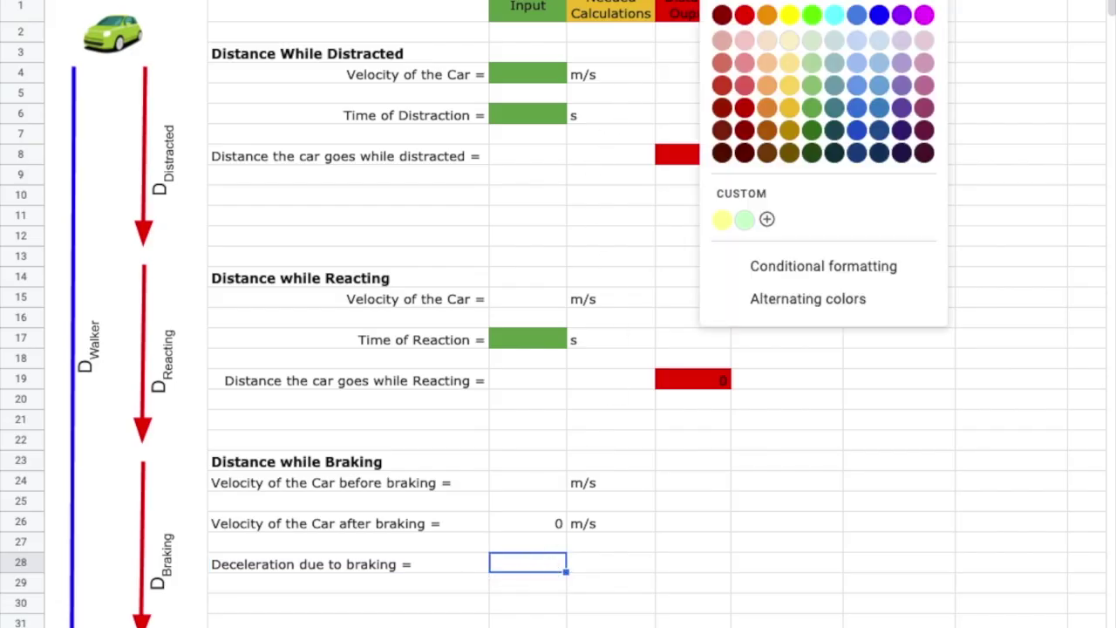
click(812, 108)
click(600, 569)
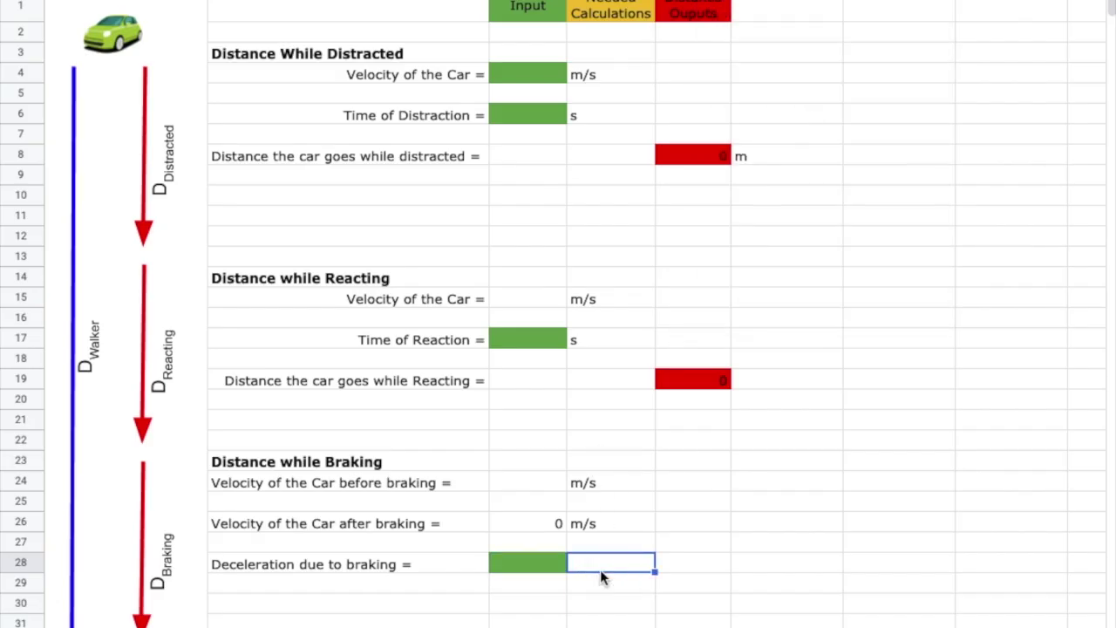
text(m/s /s)
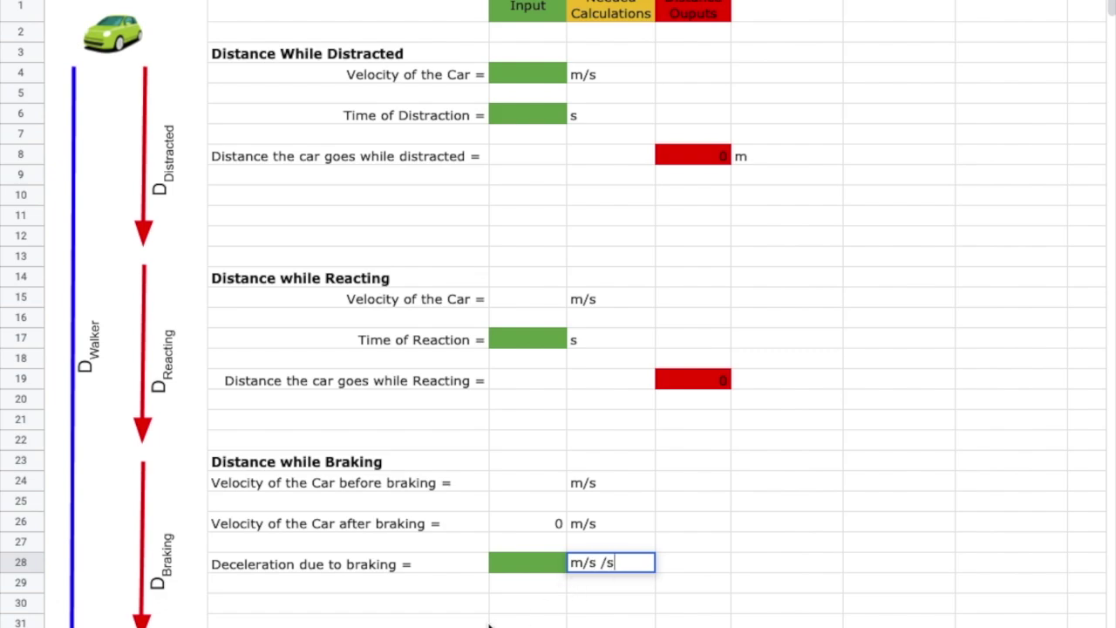
Enter the label Time of braking = in B30
click(417, 614)
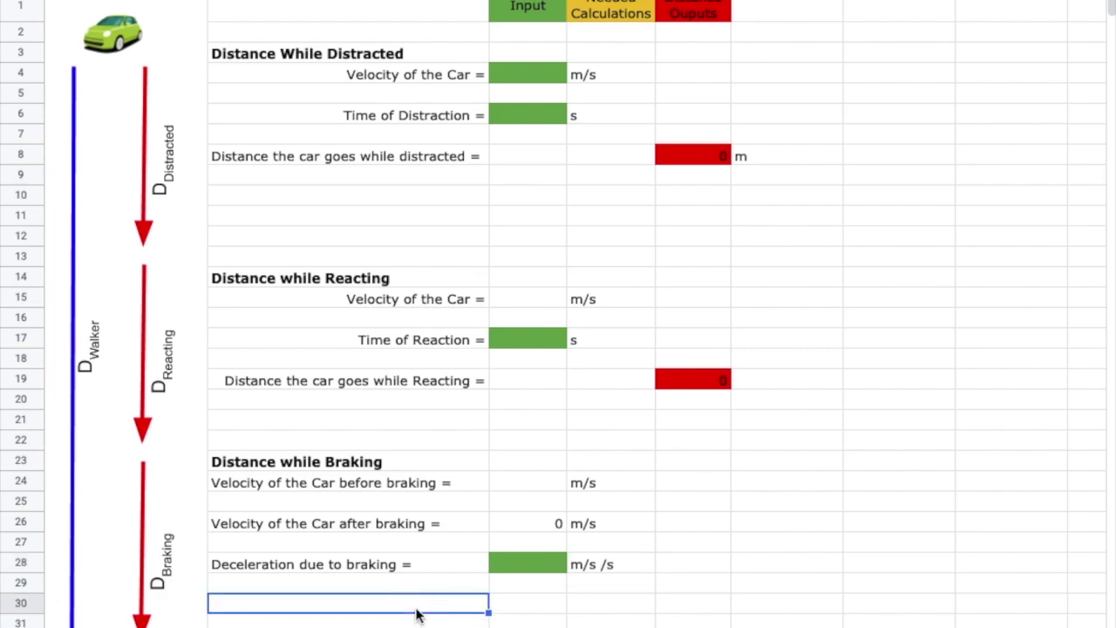
text(Time of B)
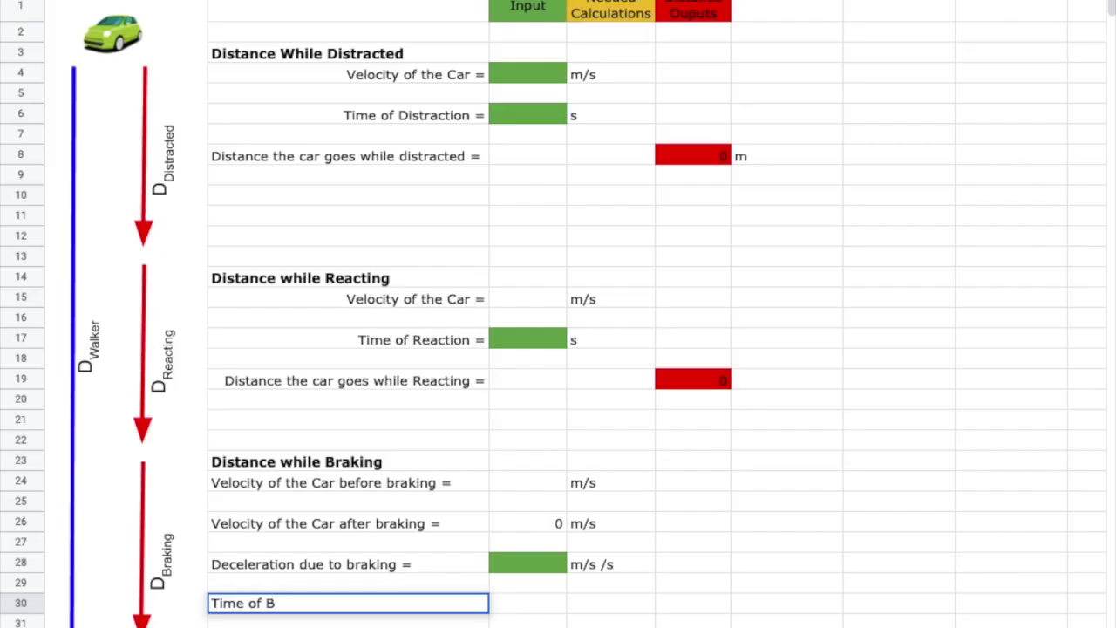
key(BackSpace)
text(braking =)
click(551, 604)
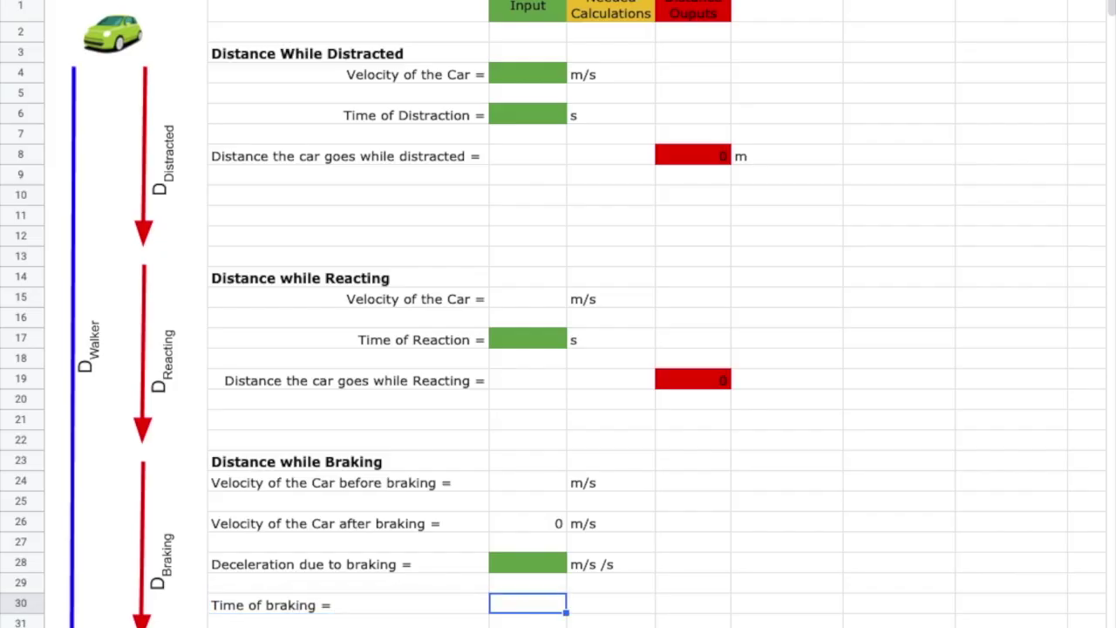
click(594, 607)
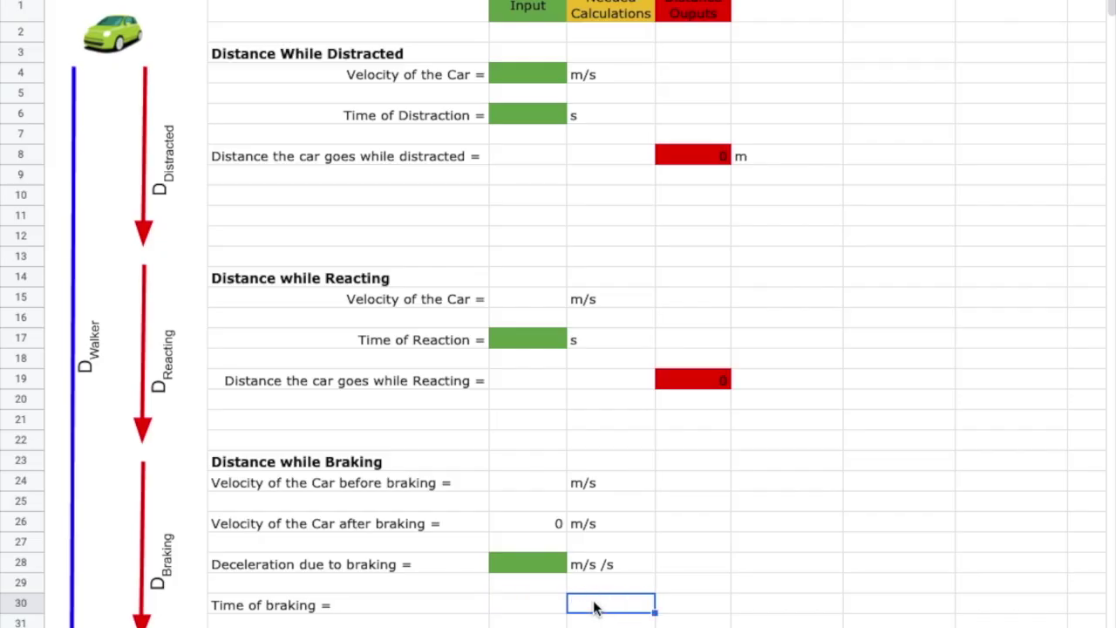
Enter the braking-time formula =(C26-C24)/C28 in D30
text(=)
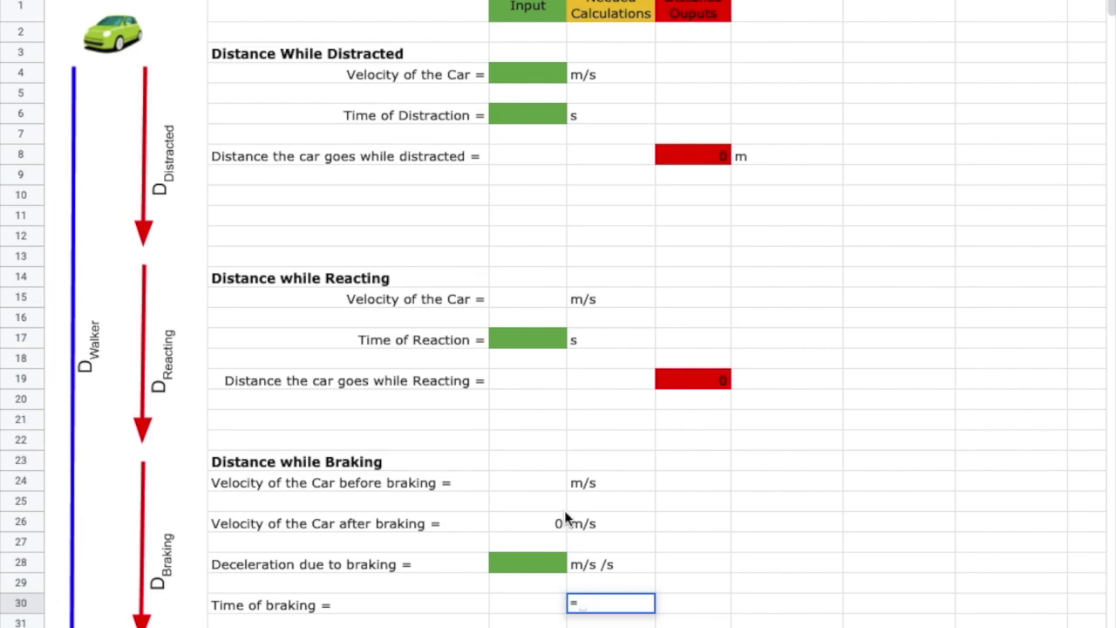
click(538, 524)
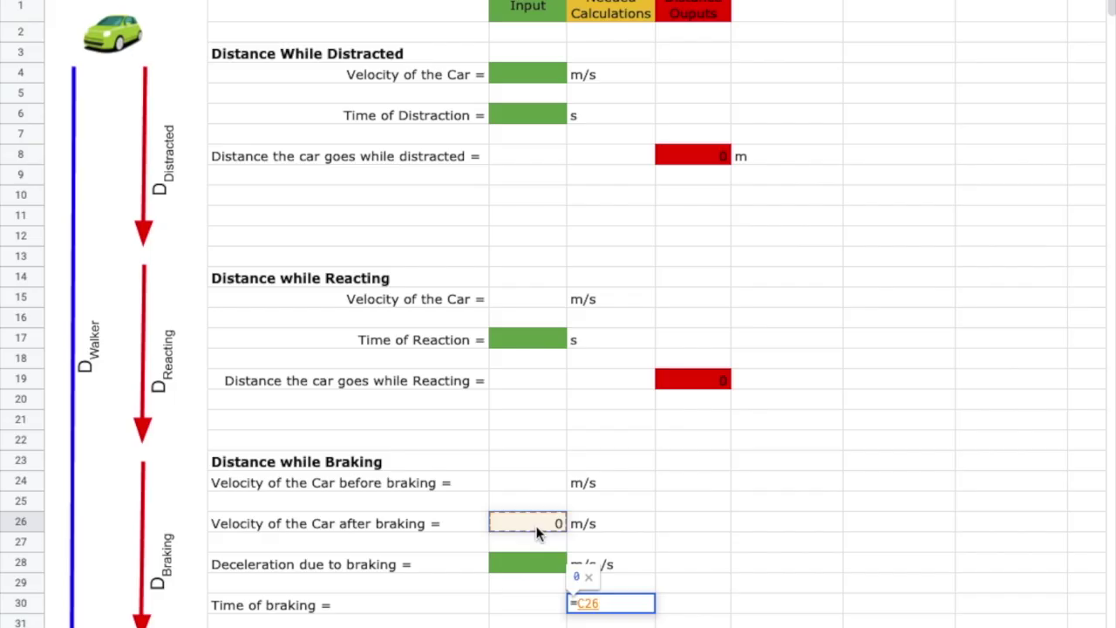
text(-)
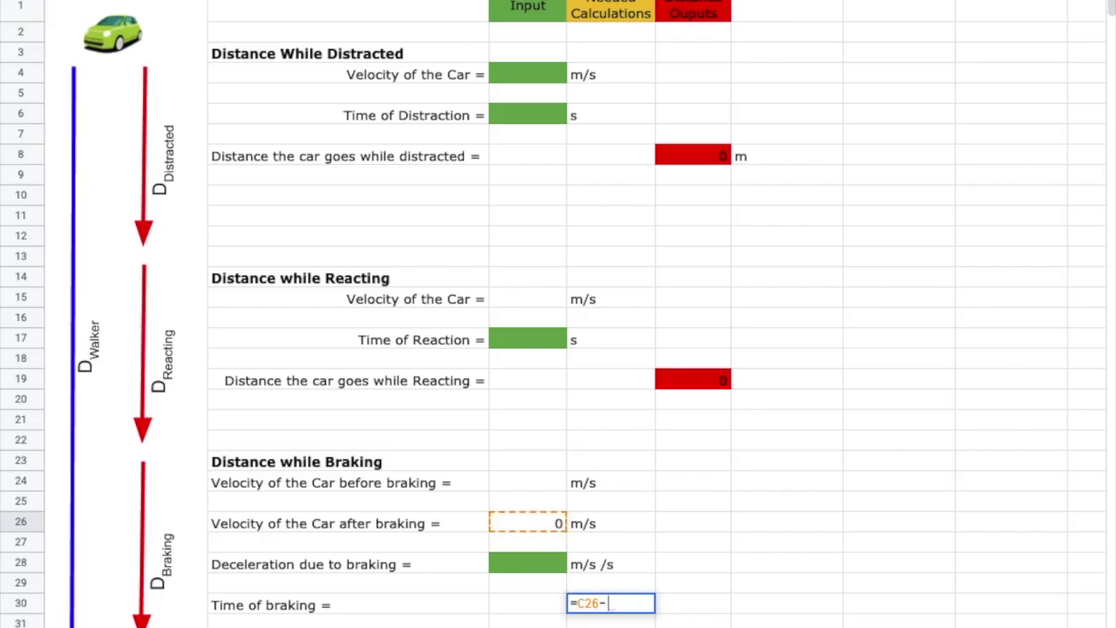
click(534, 485)
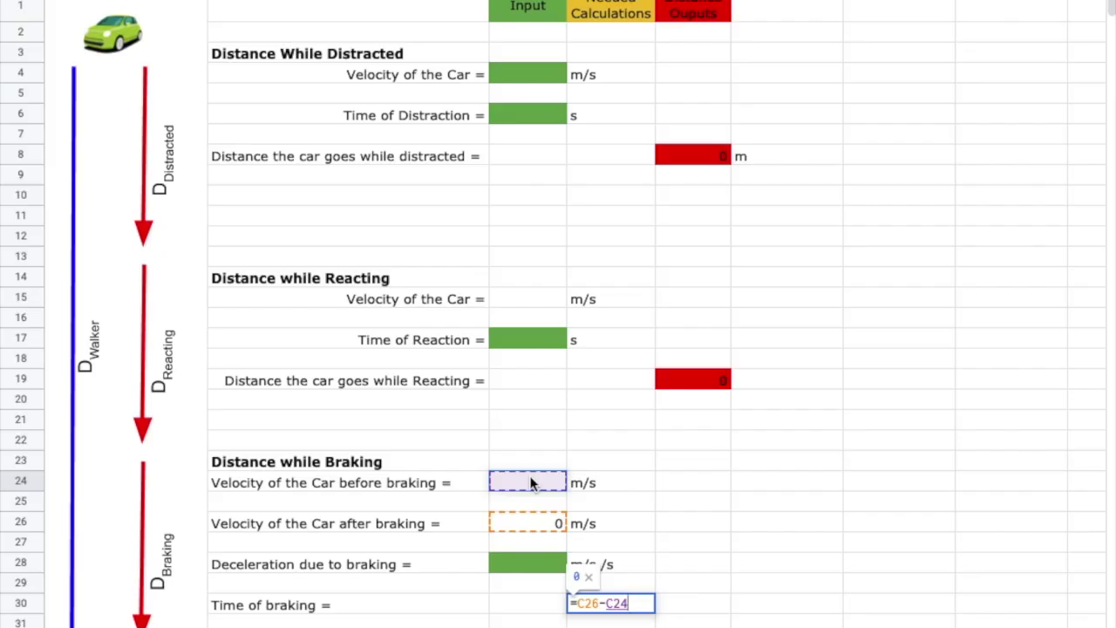
text()a)
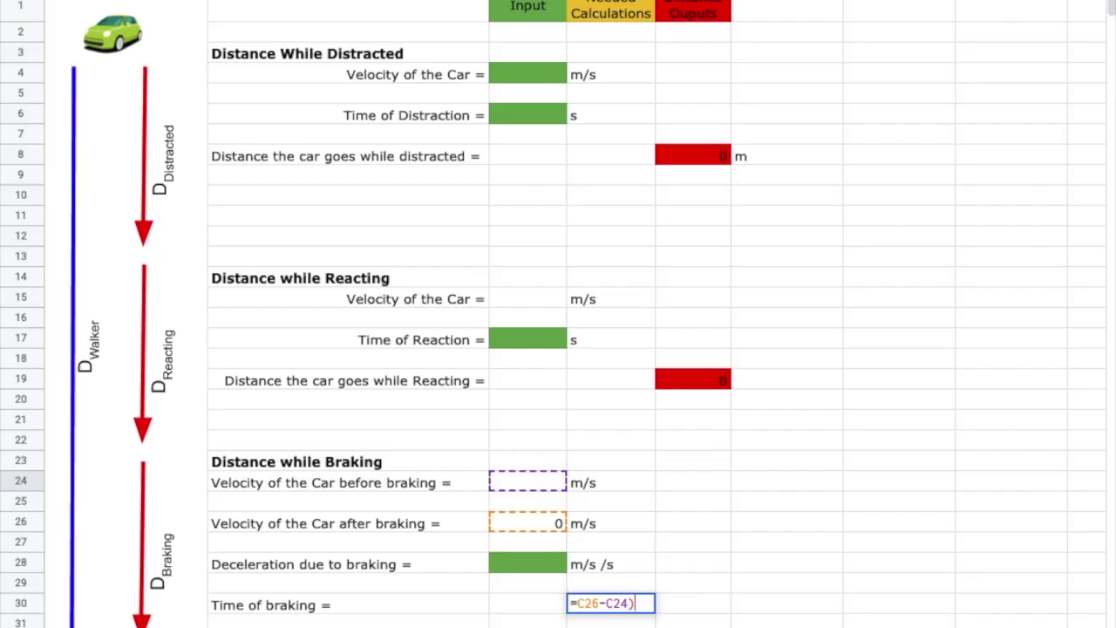
key(BackSpace)
click(578, 602)
text(()
click(649, 602)
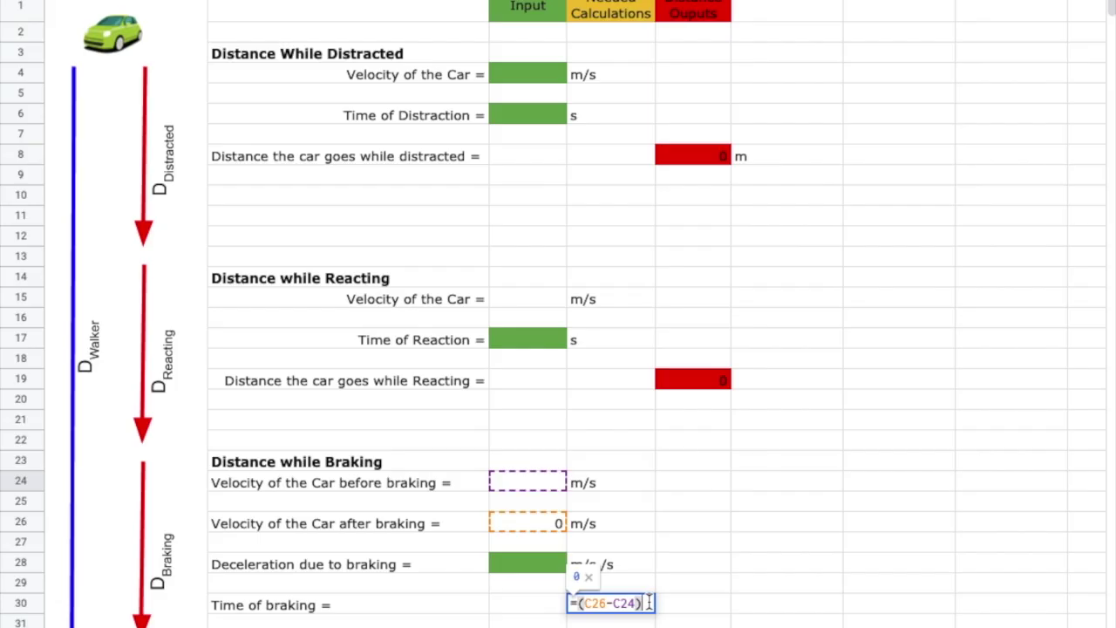
text(/)
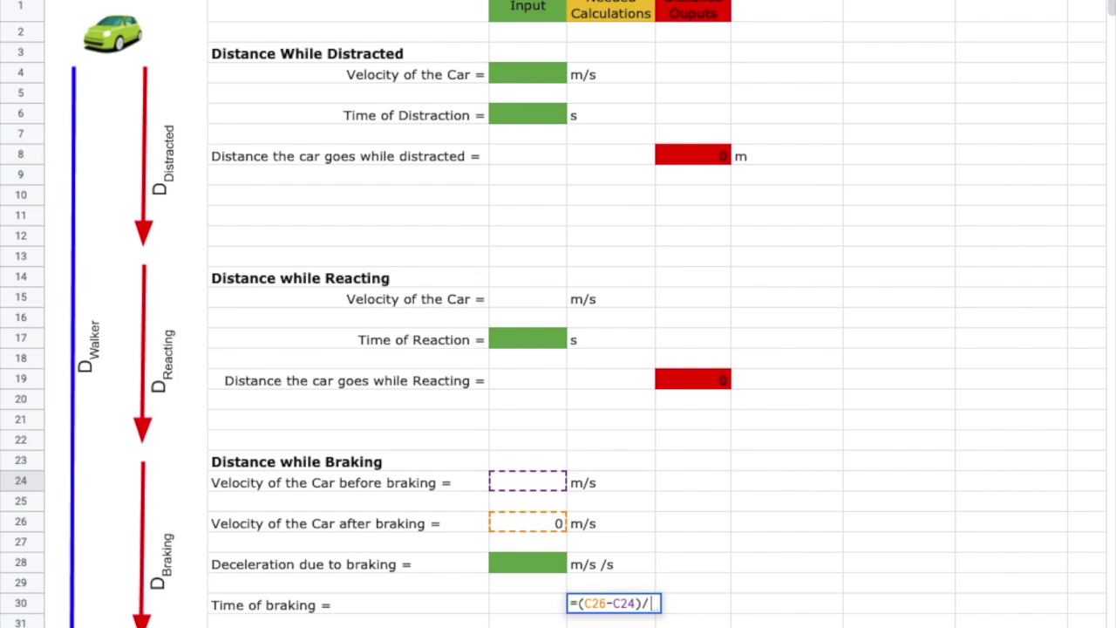
click(546, 566)
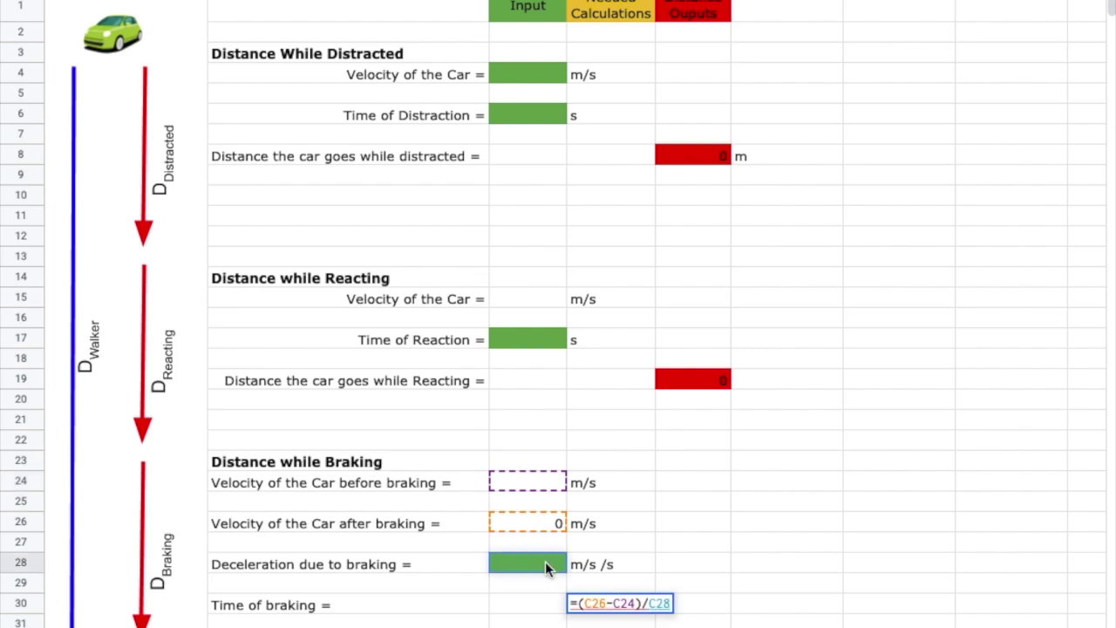
key(Return)
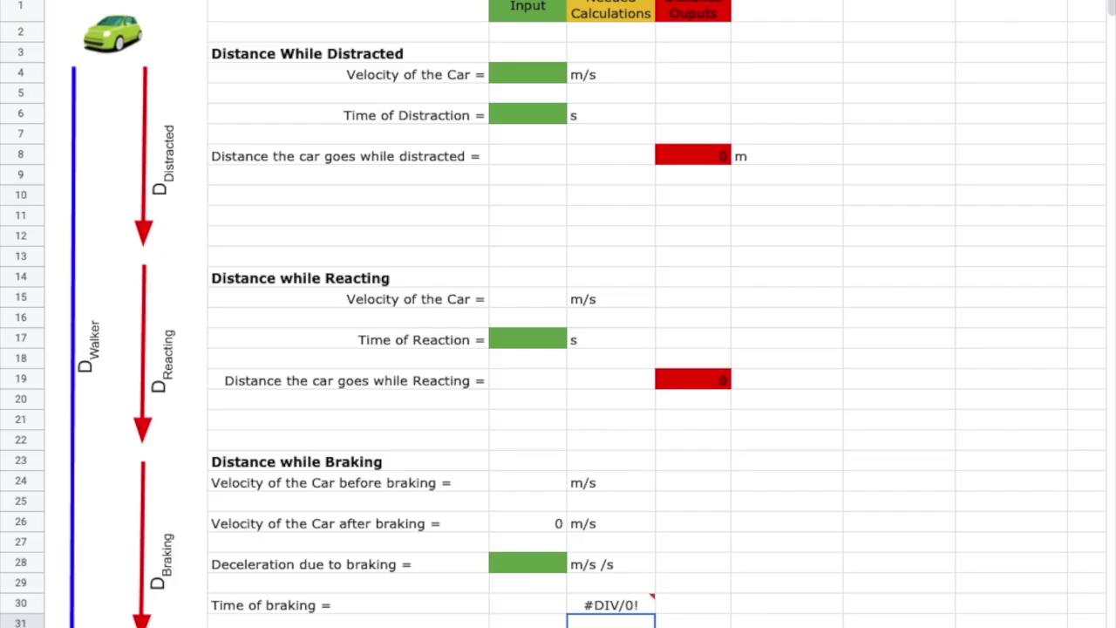
Label B32 Distance the car goes while Braking = and fill E32 red with a braking-distance formula using C24, D30 and C28
key(Down)
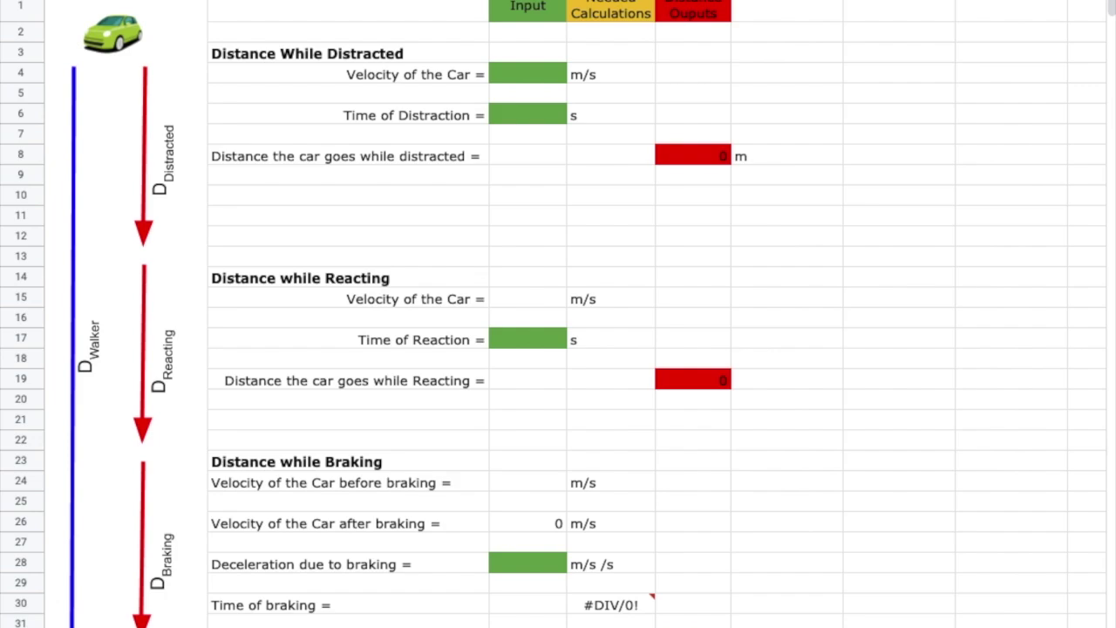
click(710, 0)
click(748, 27)
click(513, 486)
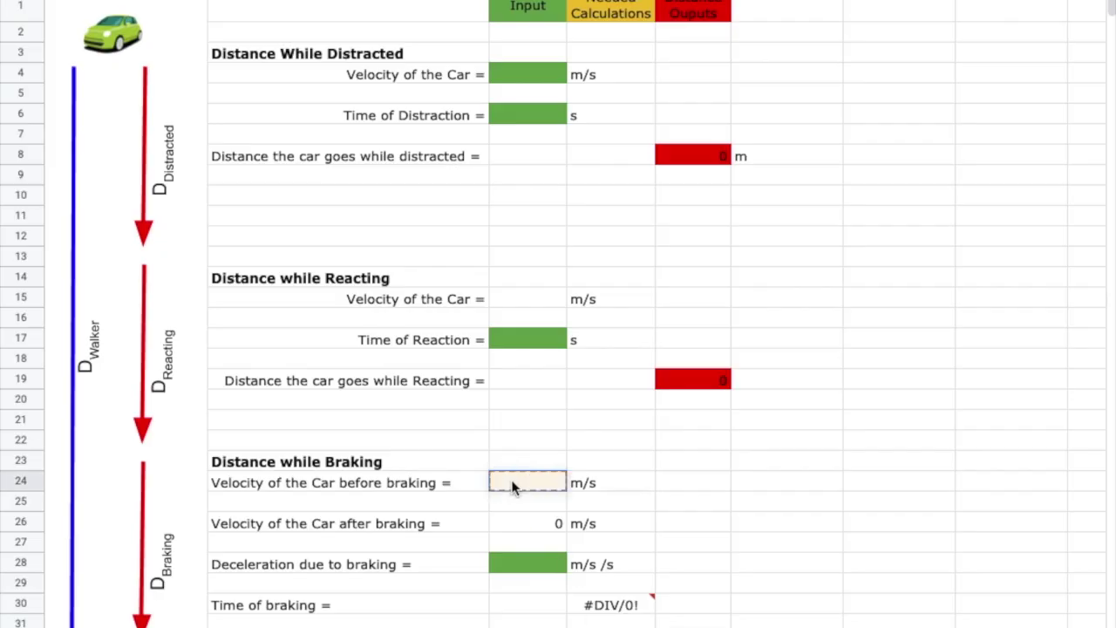
key(super+c)
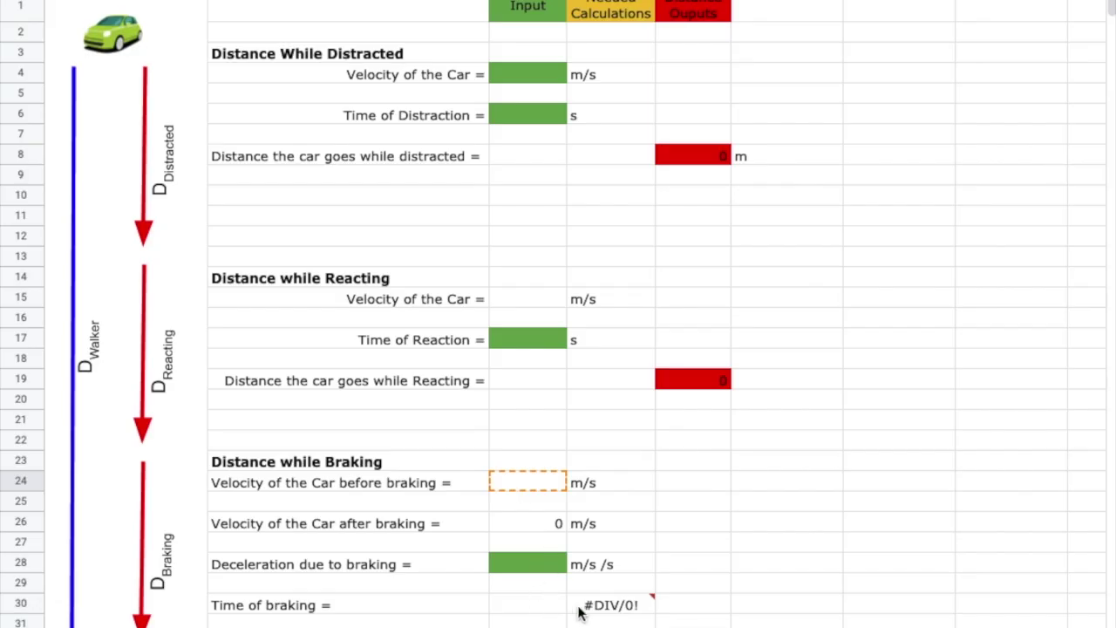
mouse_move(601, 612)
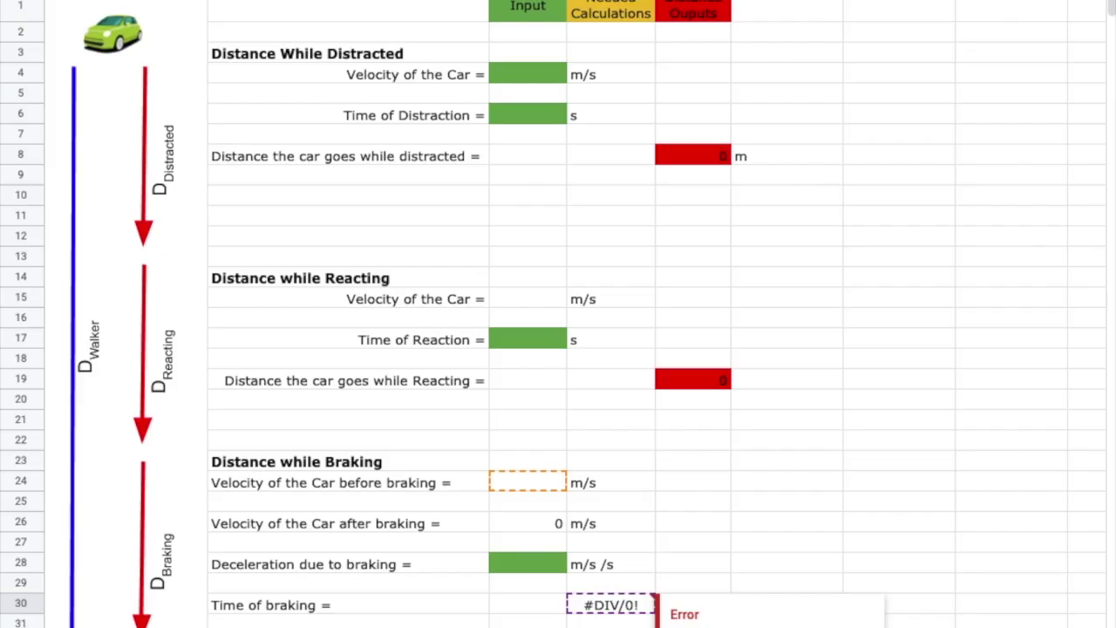
click(539, 562)
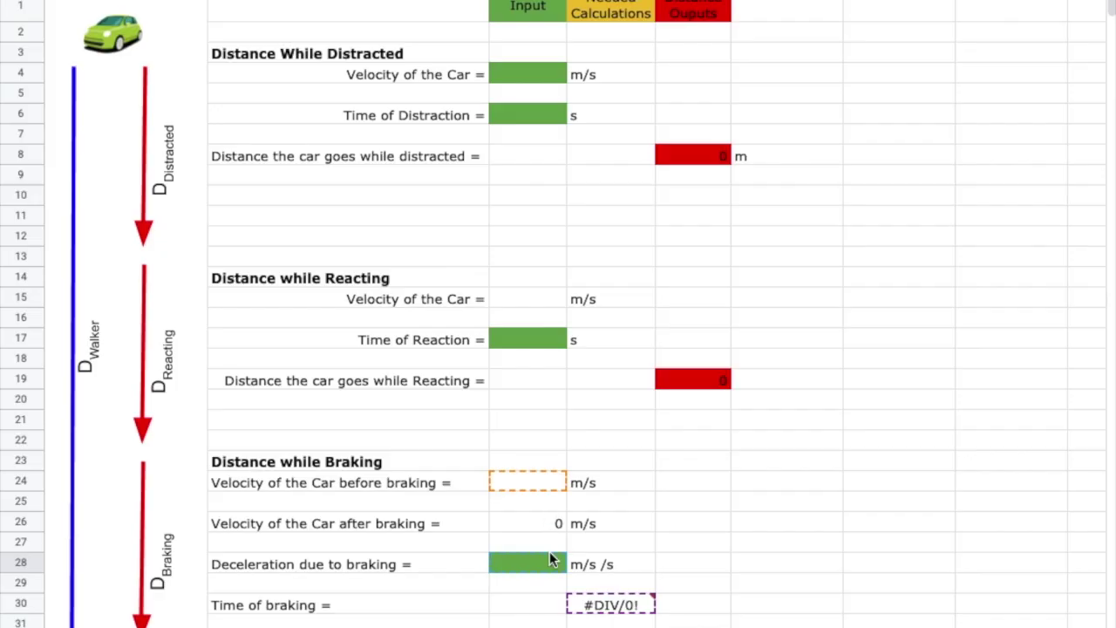
mouse_move(596, 608)
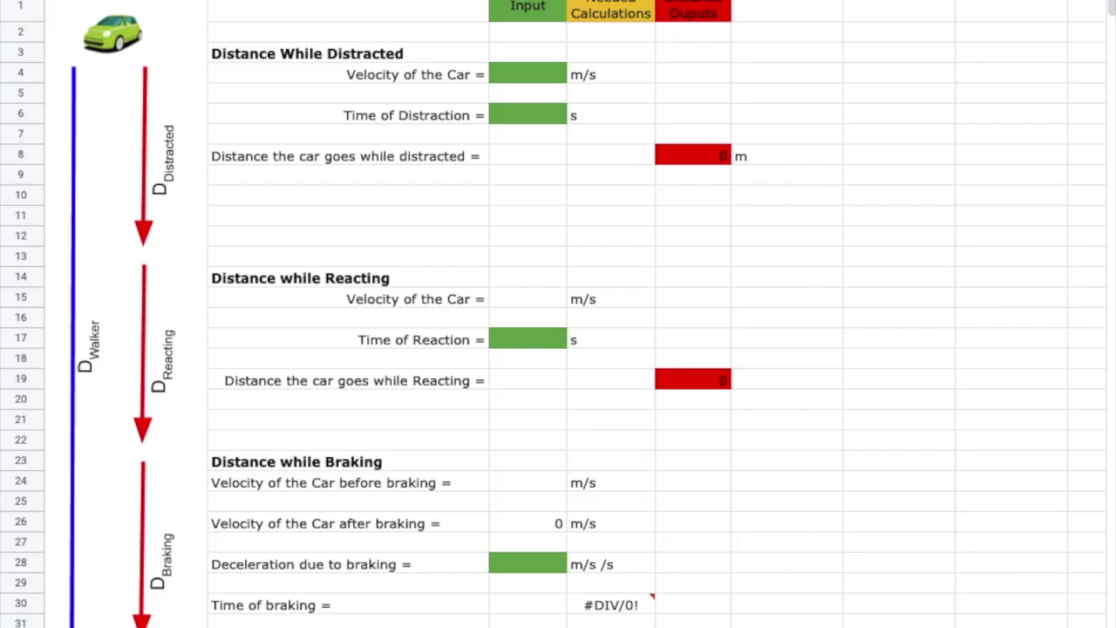
key(Return)
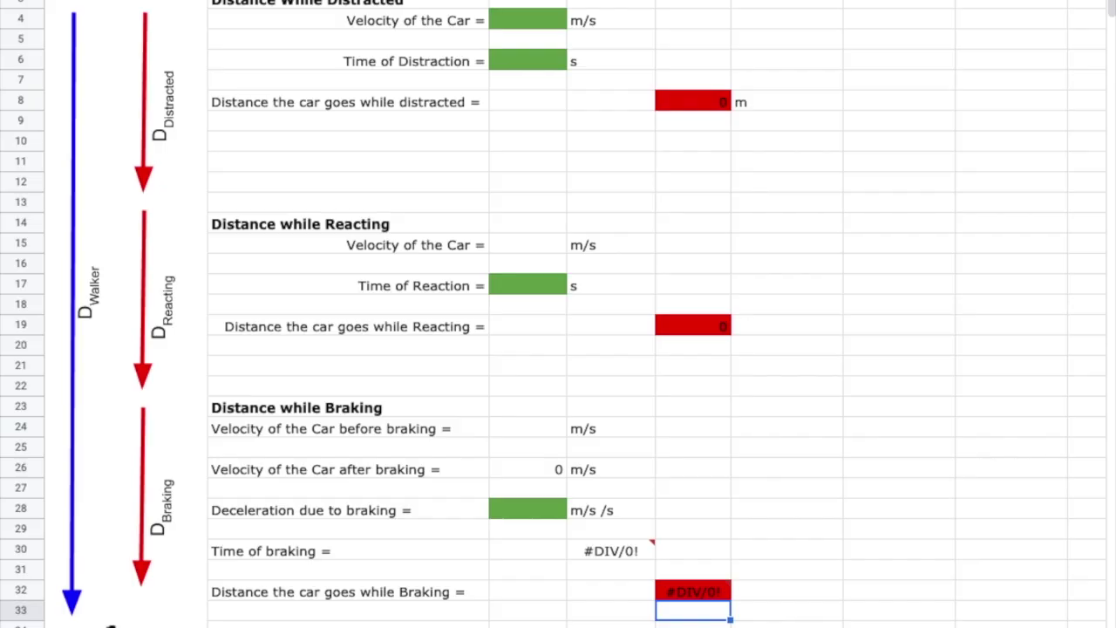
Enter the label Total Distance the car goes = in B34
click(109, 623)
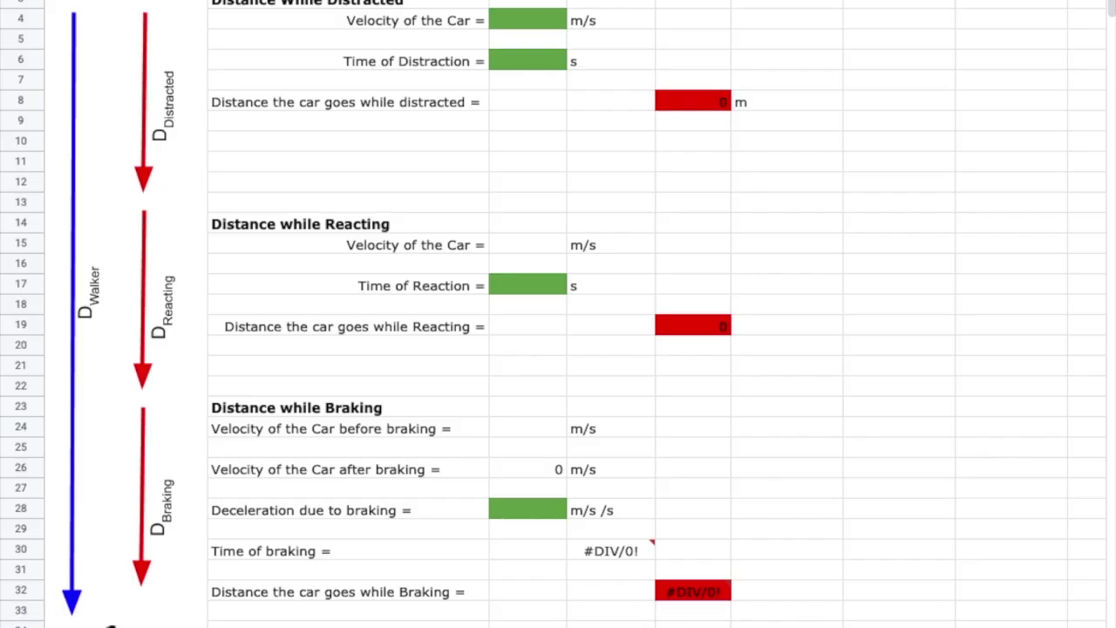
click(281, 619)
text(Total Dis)
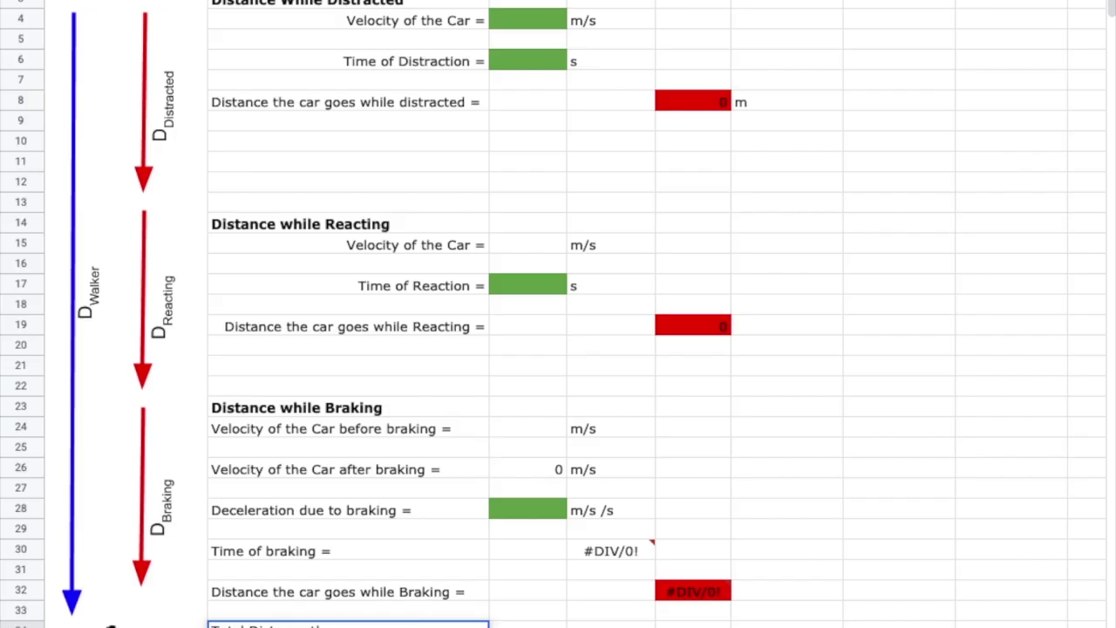
Enter the total-distance formula =E8+E19+E32 in E34, summing the distracted, reacting and braking distances
click(693, 624)
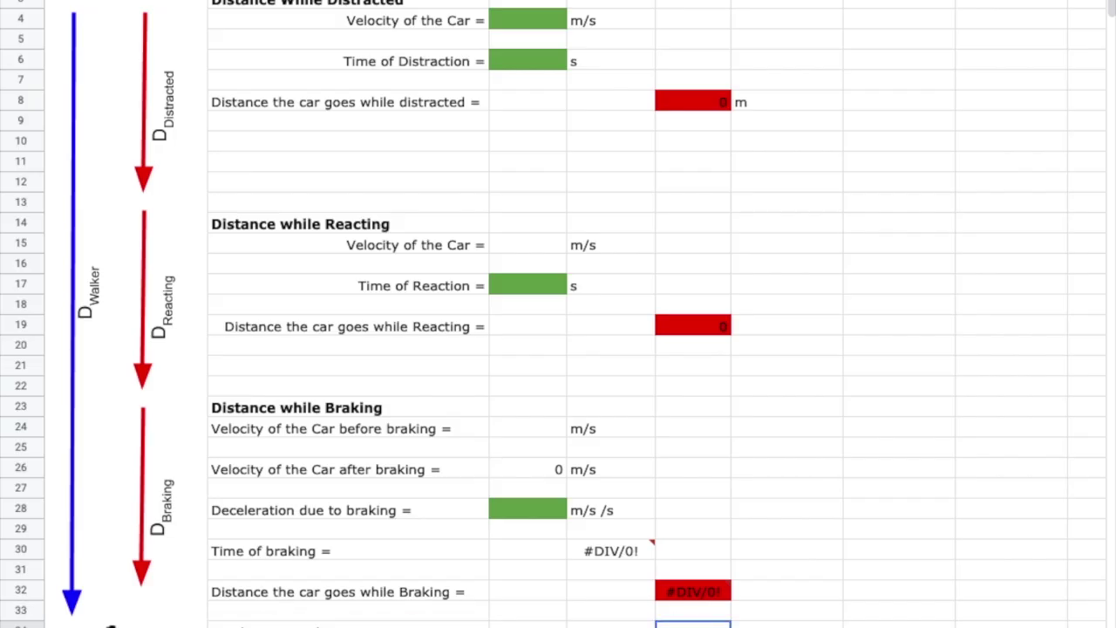
text(=)
click(688, 105)
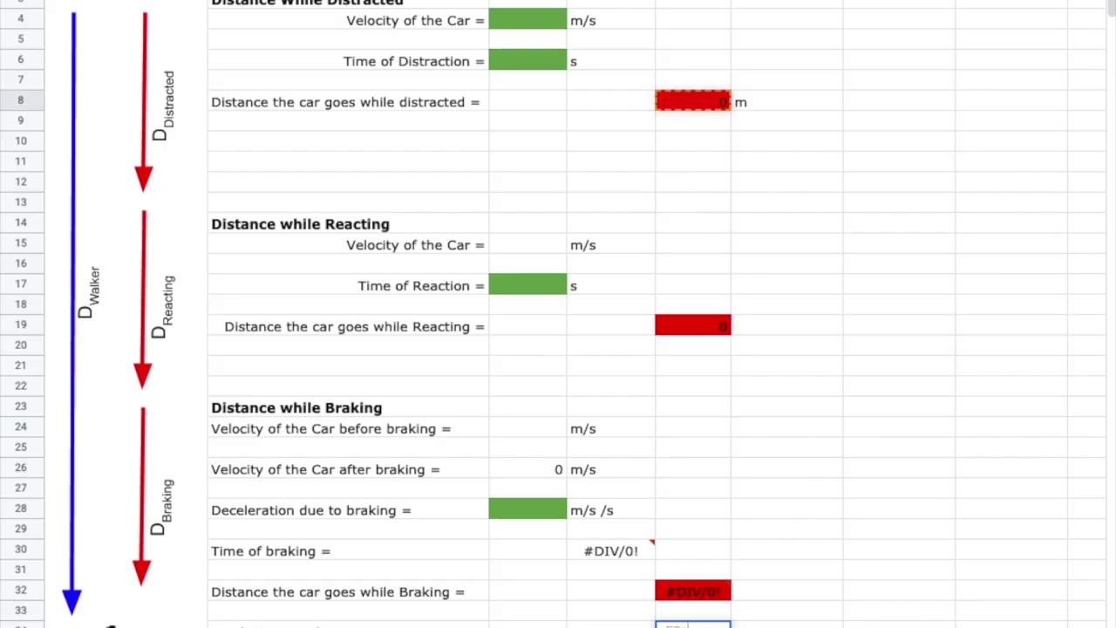
click(711, 326)
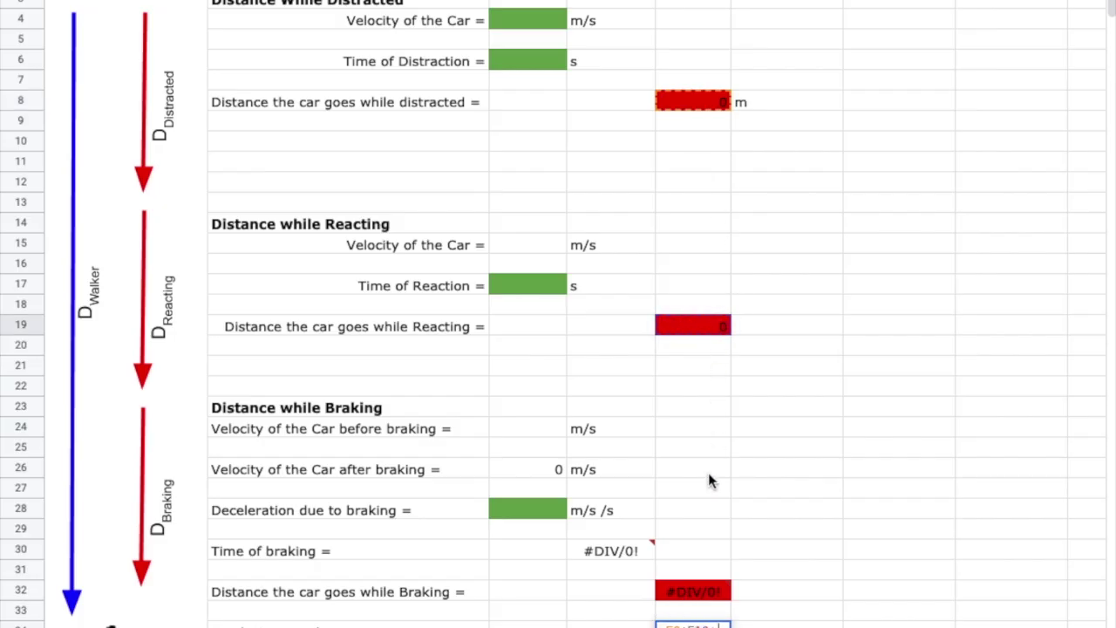
click(686, 593)
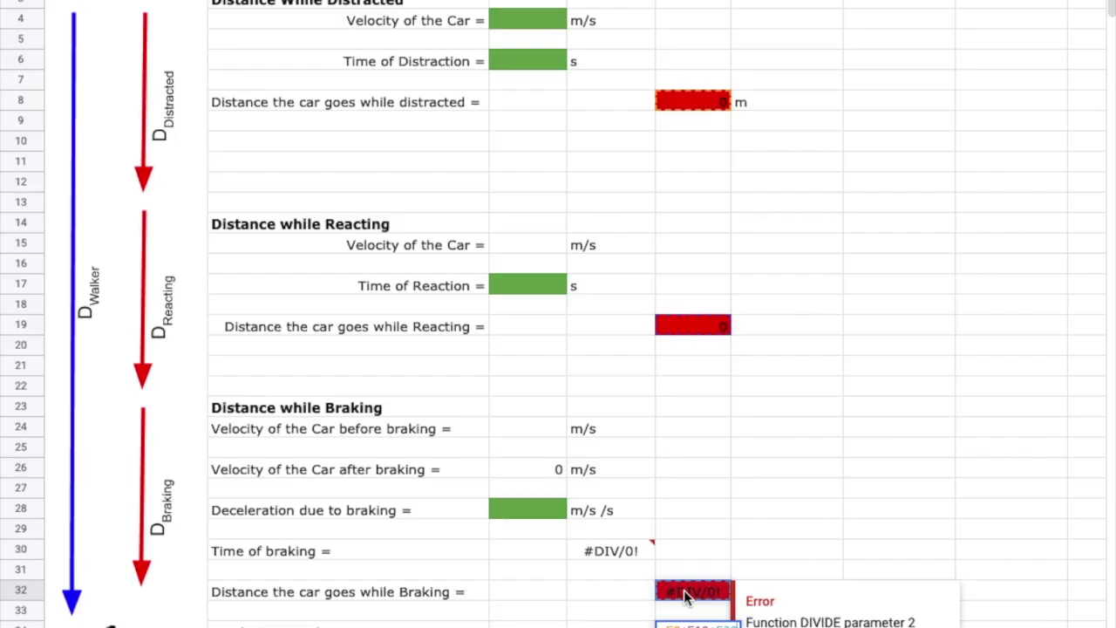
key(Return)
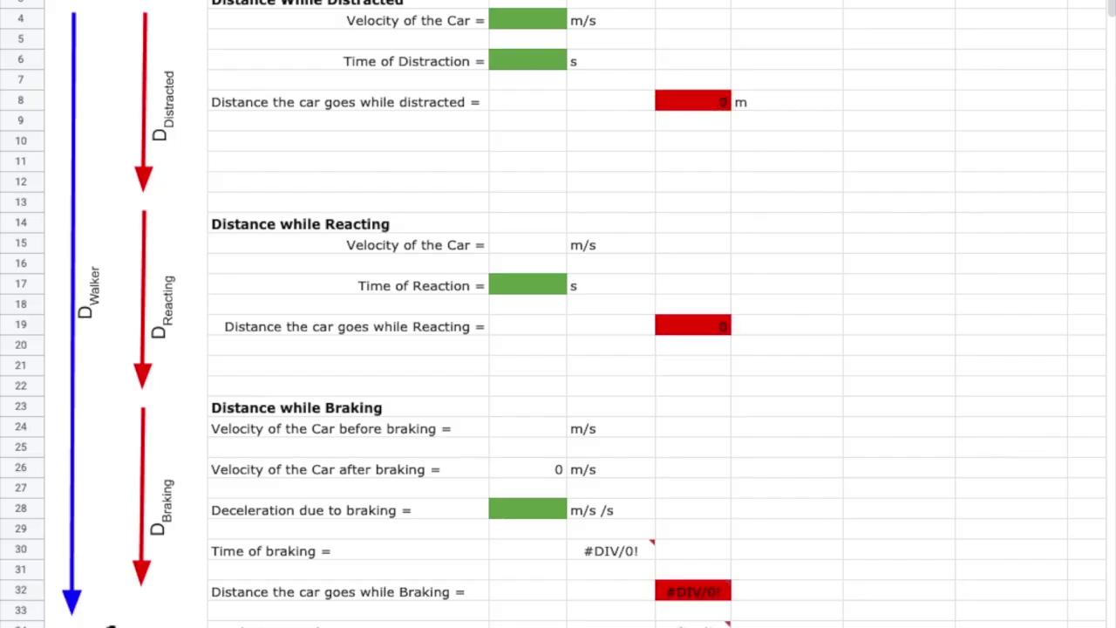
Fill the total-distance cell E34 with the same red as the other distance outputs
click(682, 621)
click(741, 2)
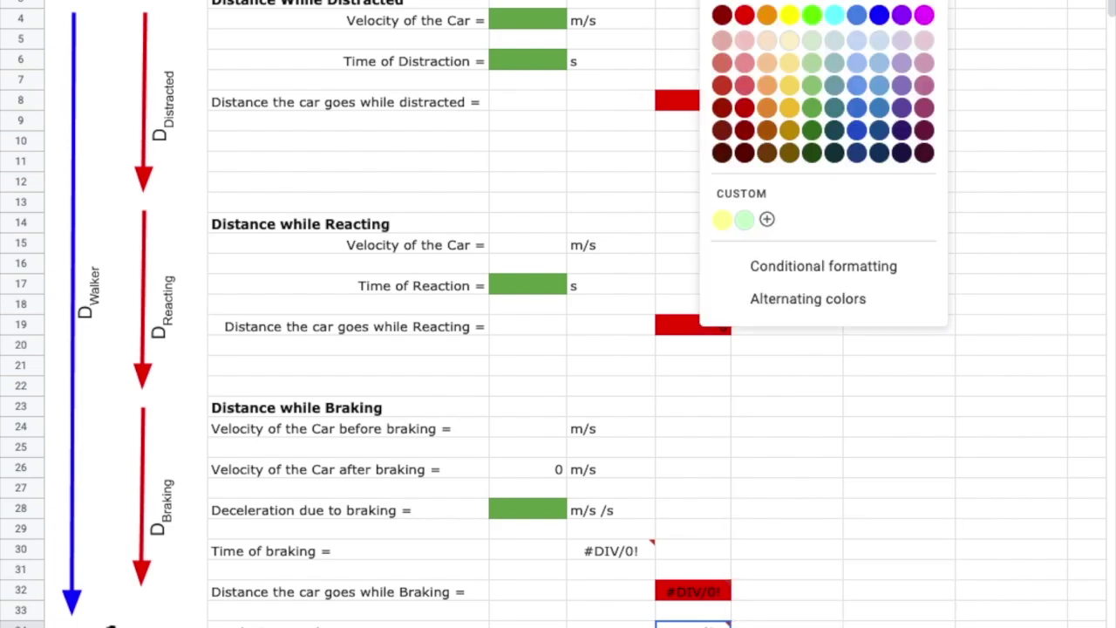
click(743, 19)
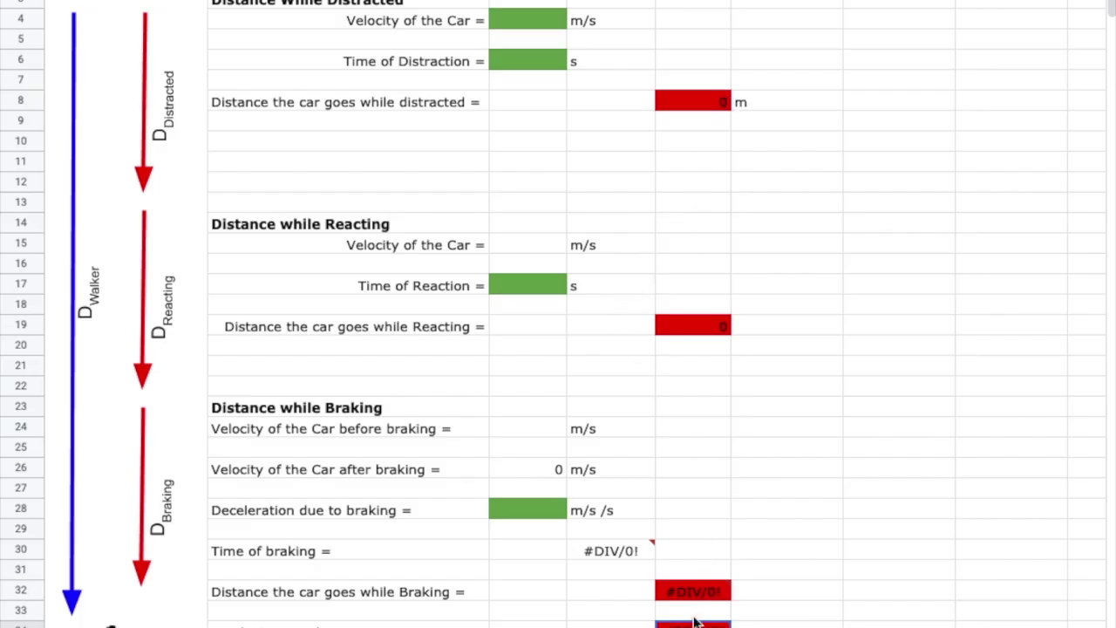
Make the Total Distance label in B34 bold and right-align the braking-section labels in B24:B34
click(349, 624)
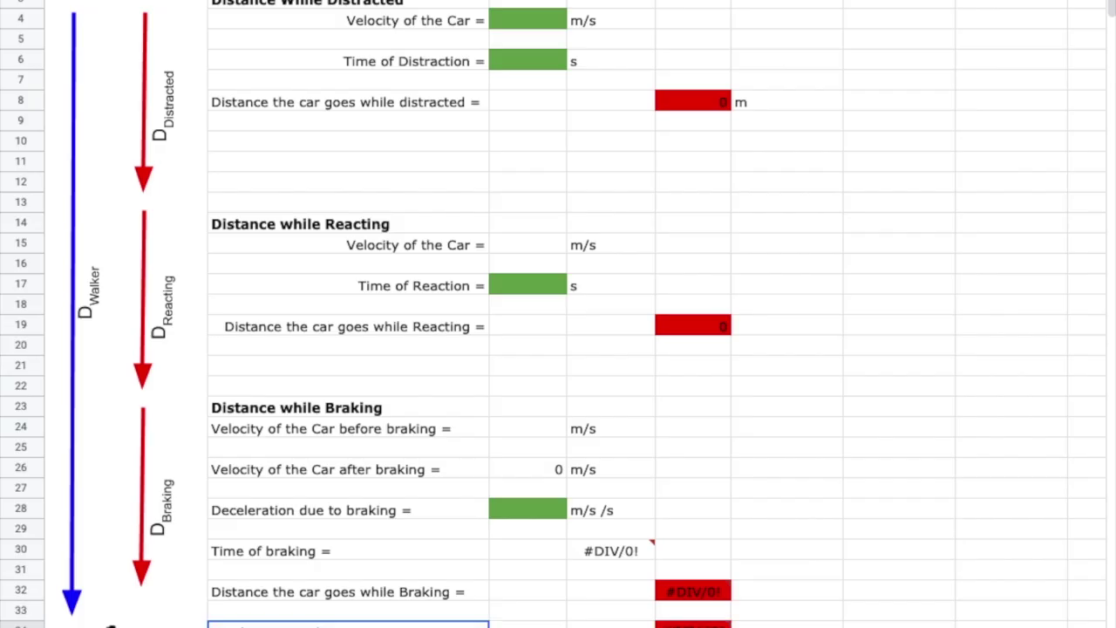
click(459, 430)
drag(466, 436, 462, 625)
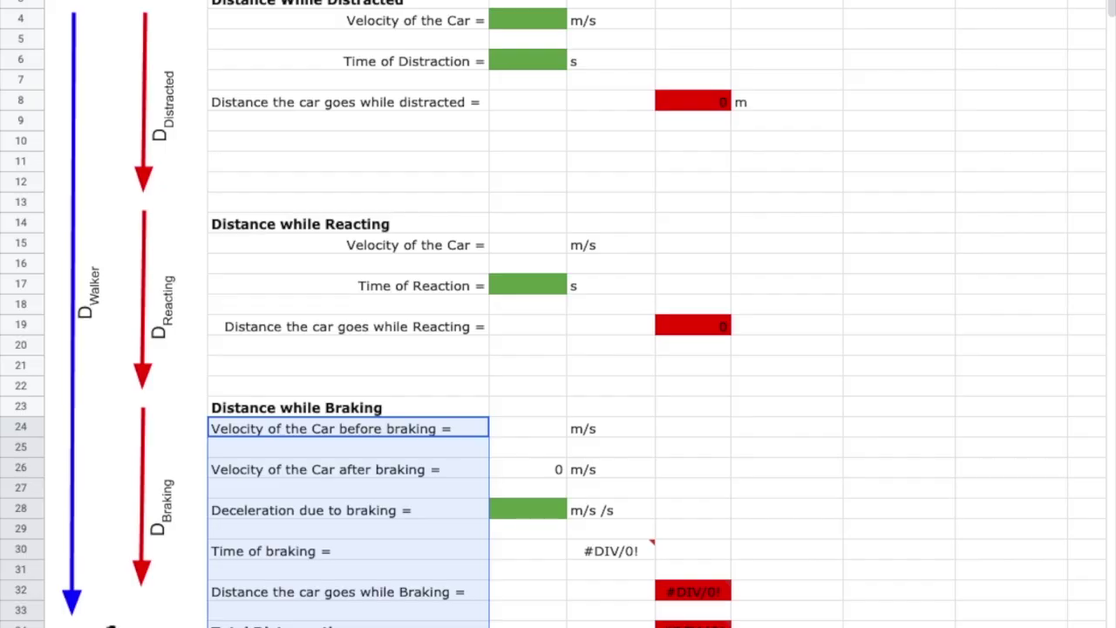
key(ctrl+shift+r)
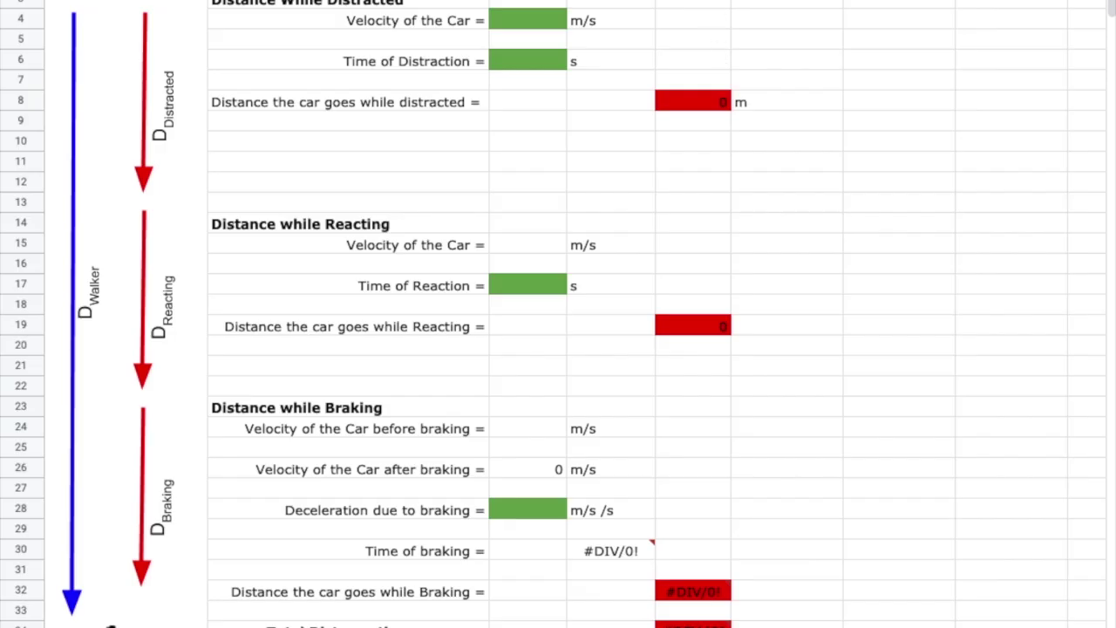
Fill the input cell below the Total Distance row with the Input heading's green and enter the unit m in F34
click(773, 2)
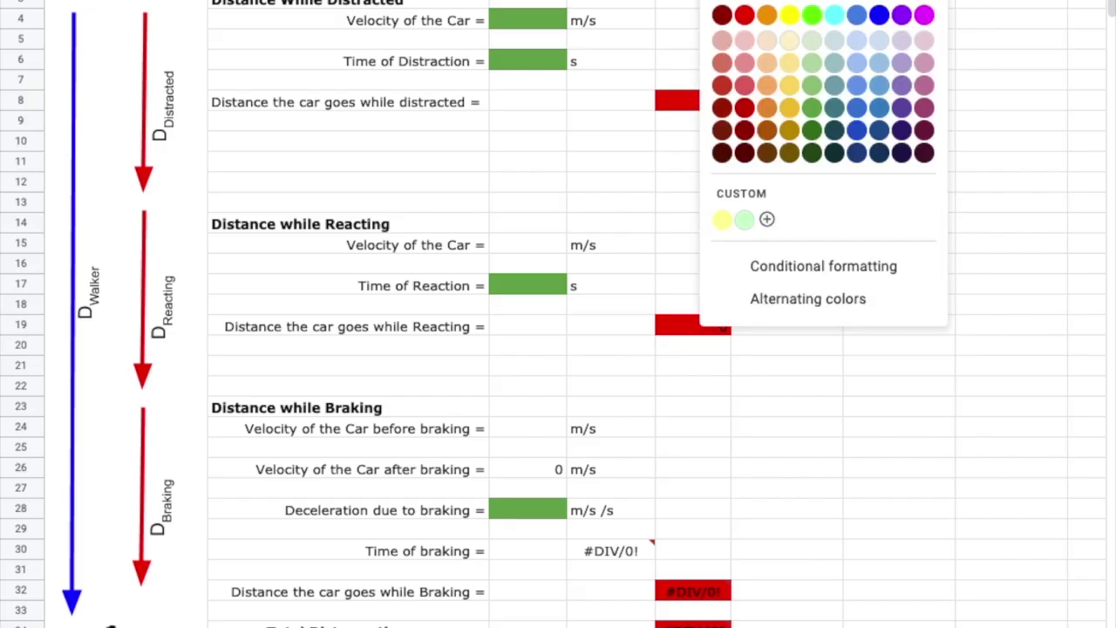
click(812, 112)
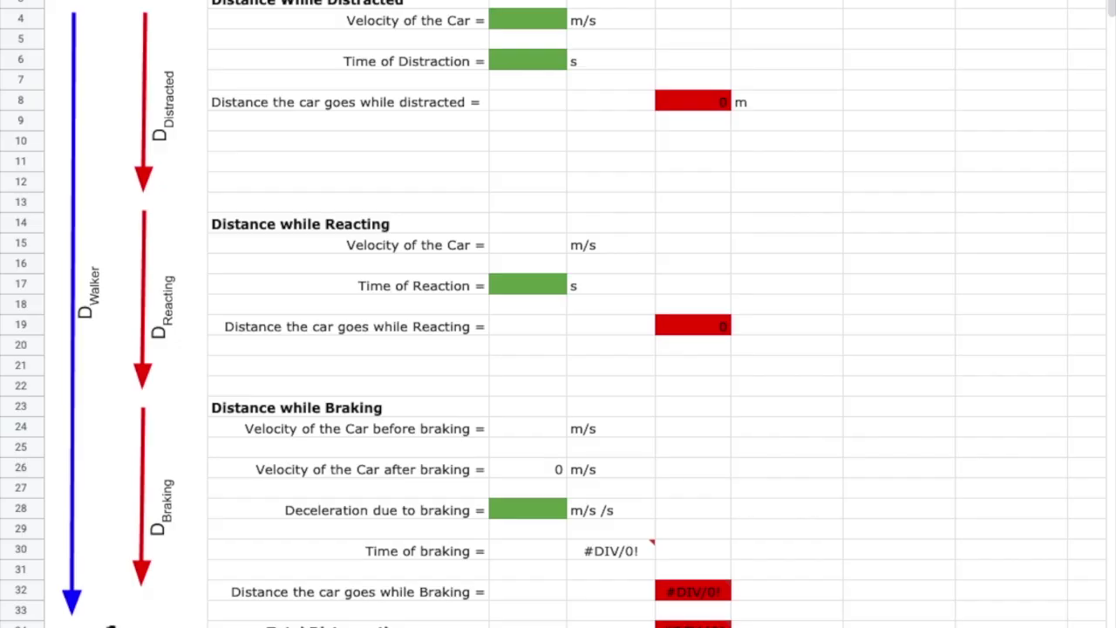
click(786, 625)
text(=)
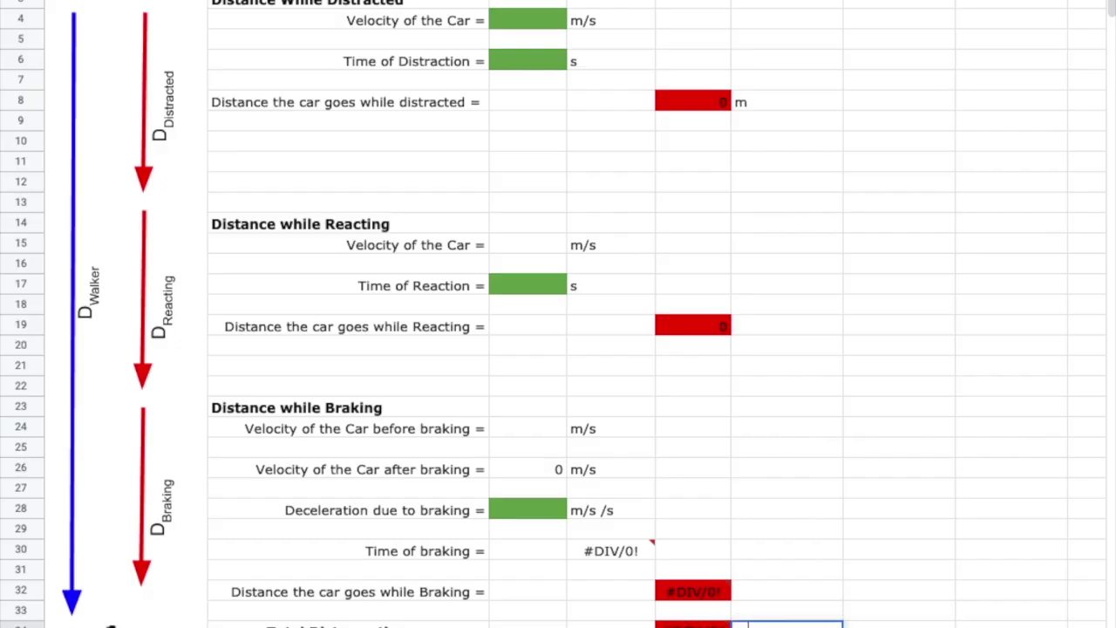
Enter the unit m in F32 for the braking distance and s in E30 for the braking time
click(757, 599)
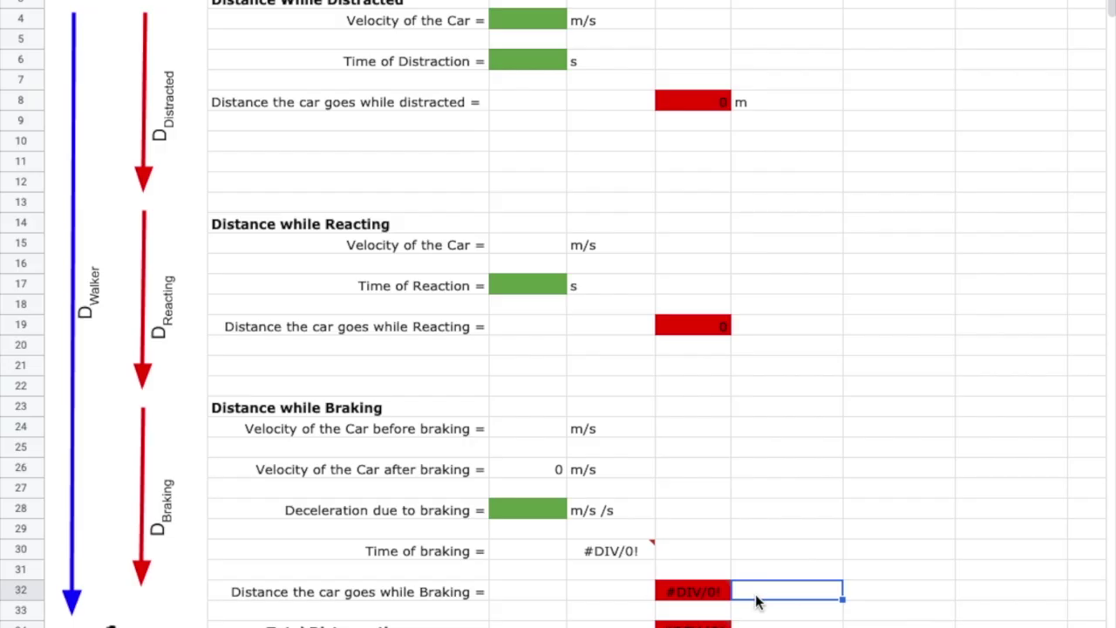
text(m)
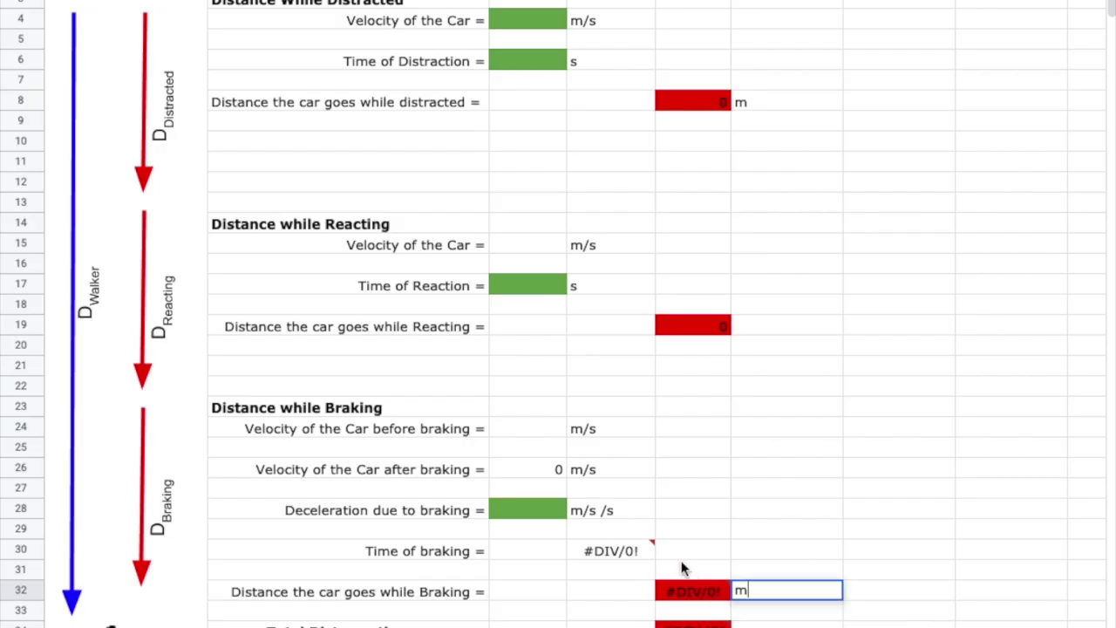
click(669, 555)
text(s)
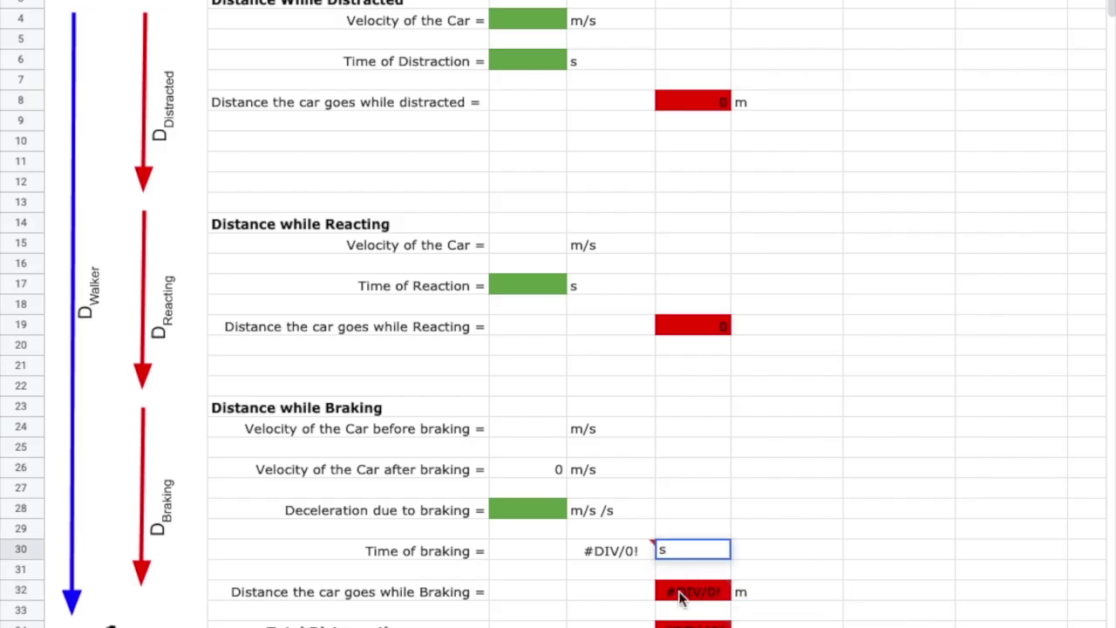
key(Return)
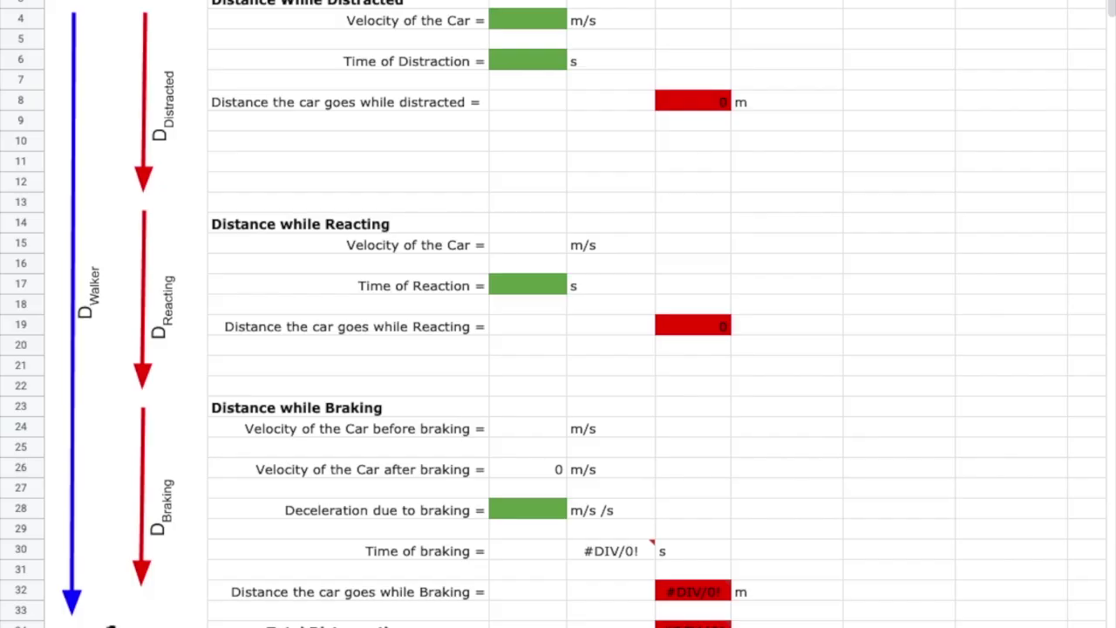
Start a formula with the IFERROR function in column C below the Total Distance row
text(=IFE)
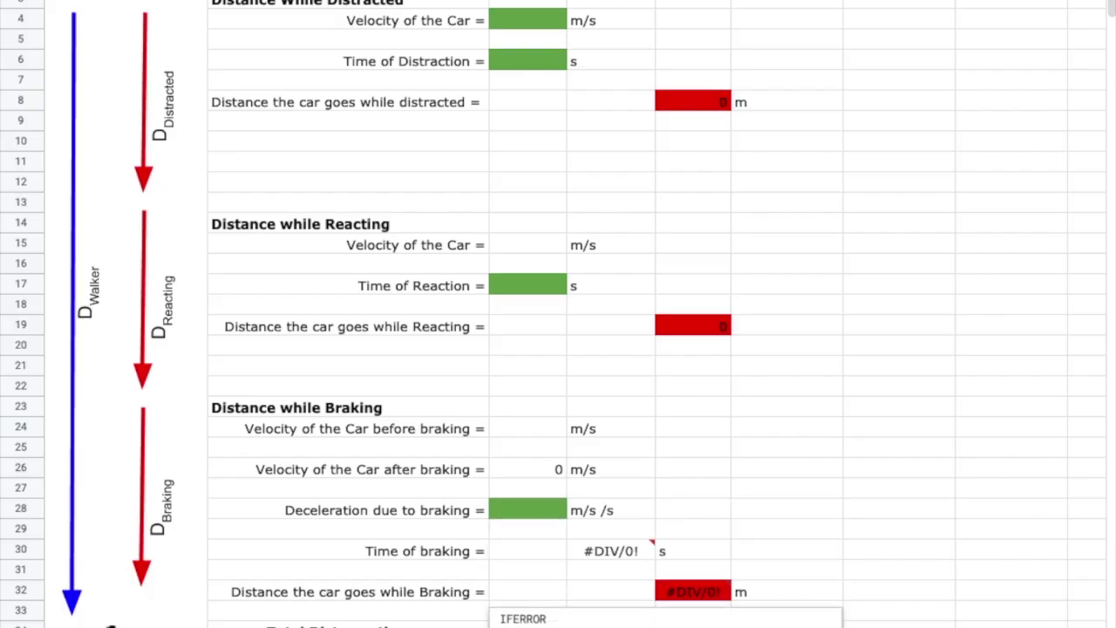
key(Tab)
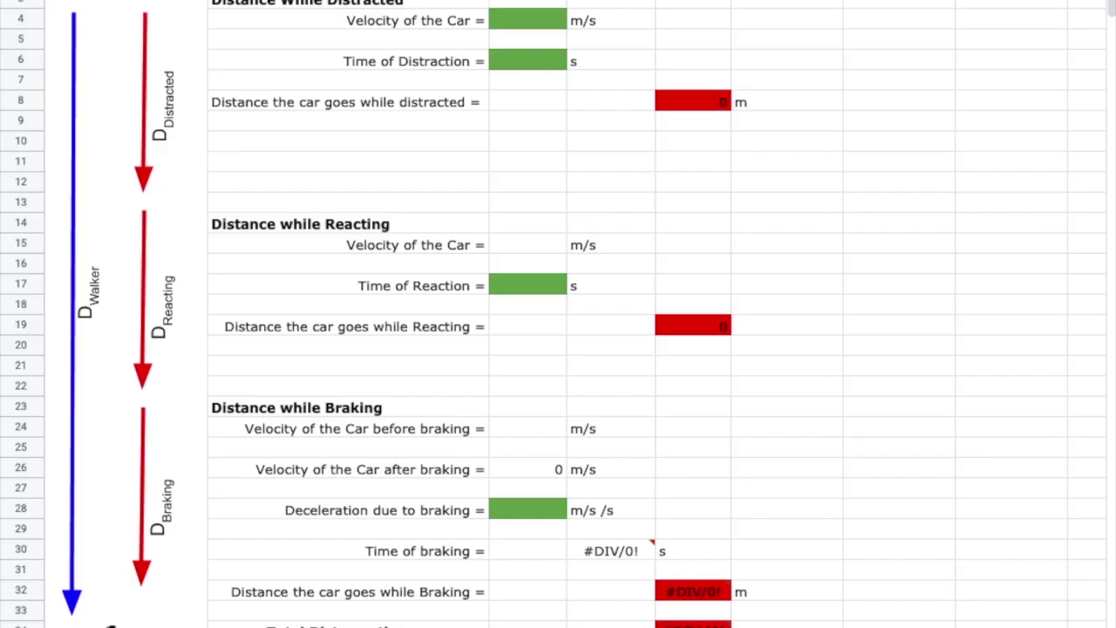
mouse_move(693, 591)
scroll(111, 621, down, 1)
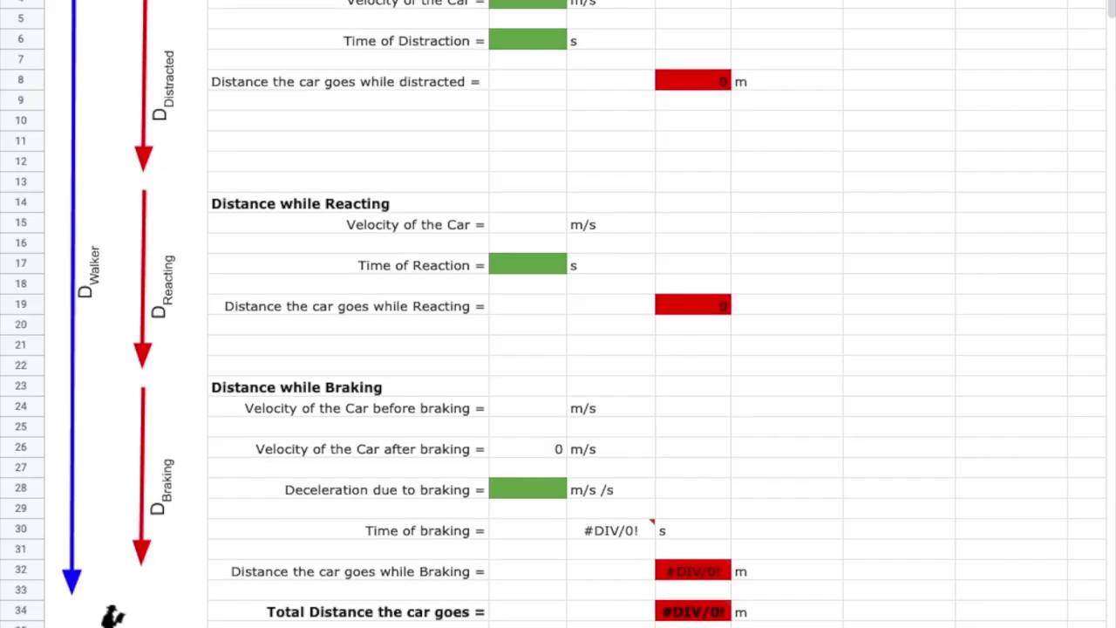